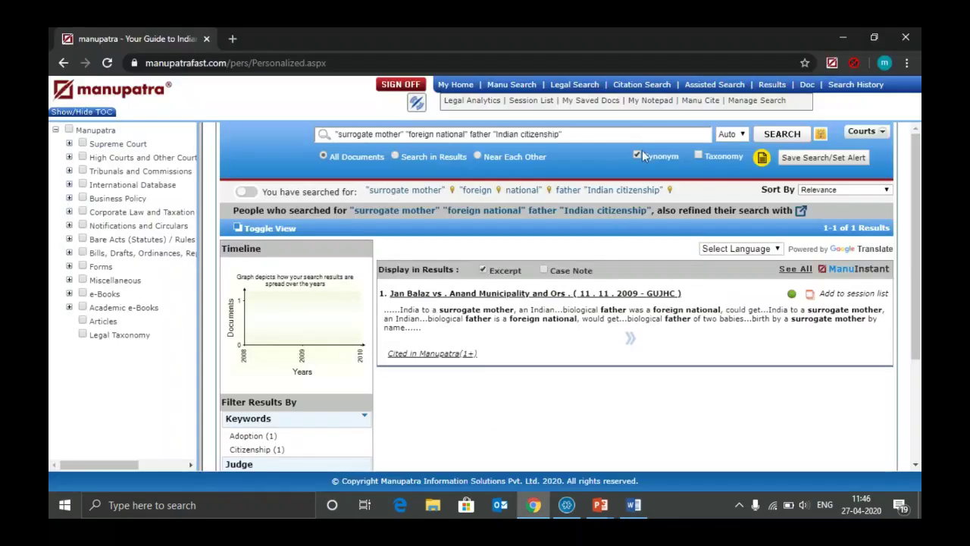
# Step: Search only Notifications and Circulars for "Anti dumping jute product Bangladesh" and clear the database selection
pyautogui.click(619, 138)
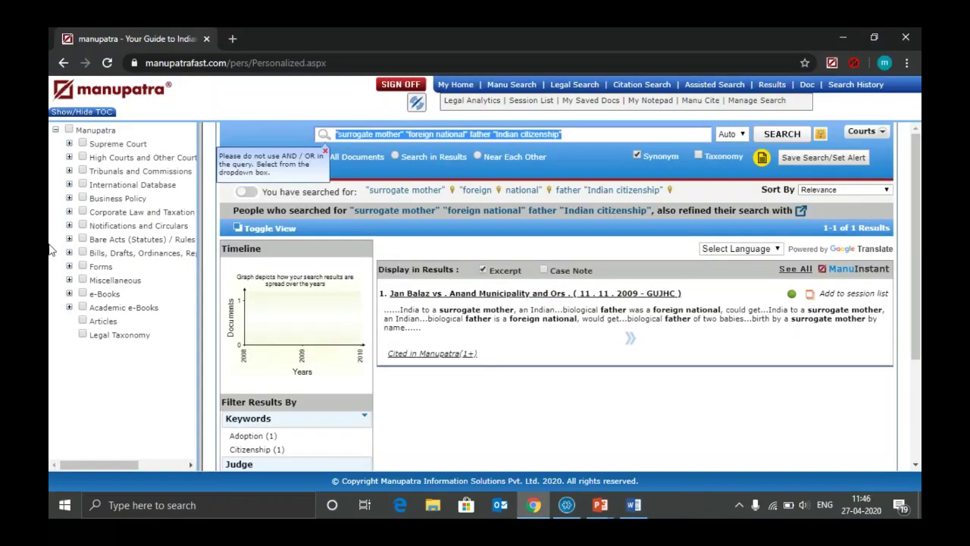
pyautogui.write('Anti dumping jute product Bangladesh')
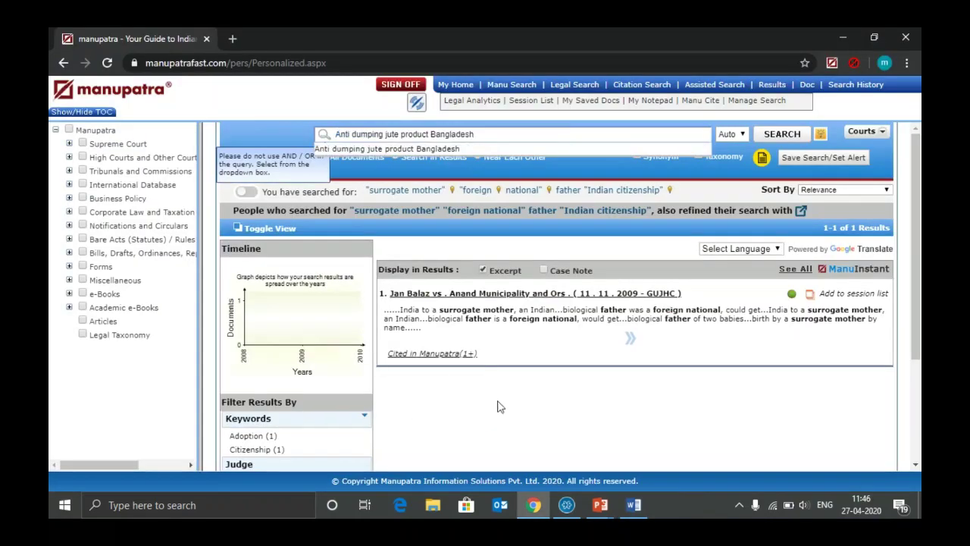
pyautogui.press('Return')
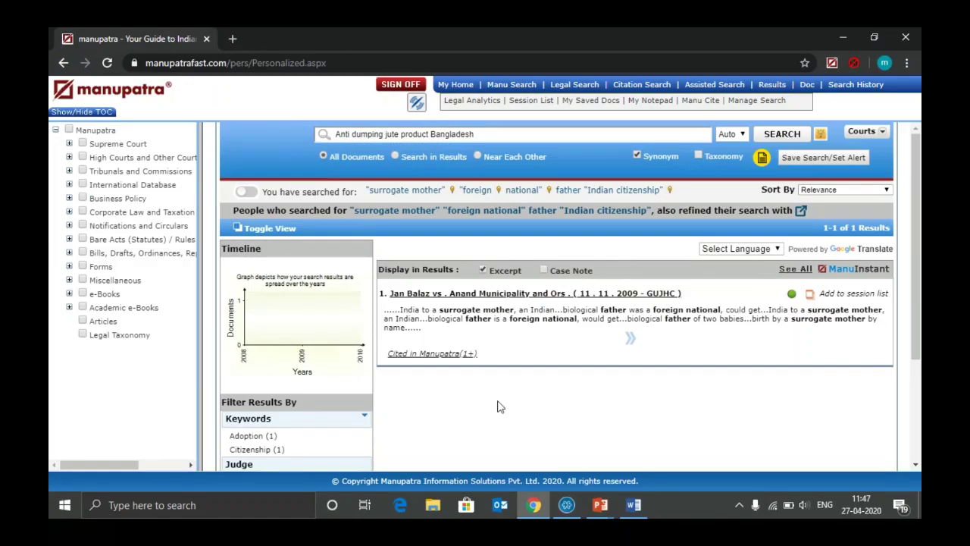
pyautogui.click(84, 226)
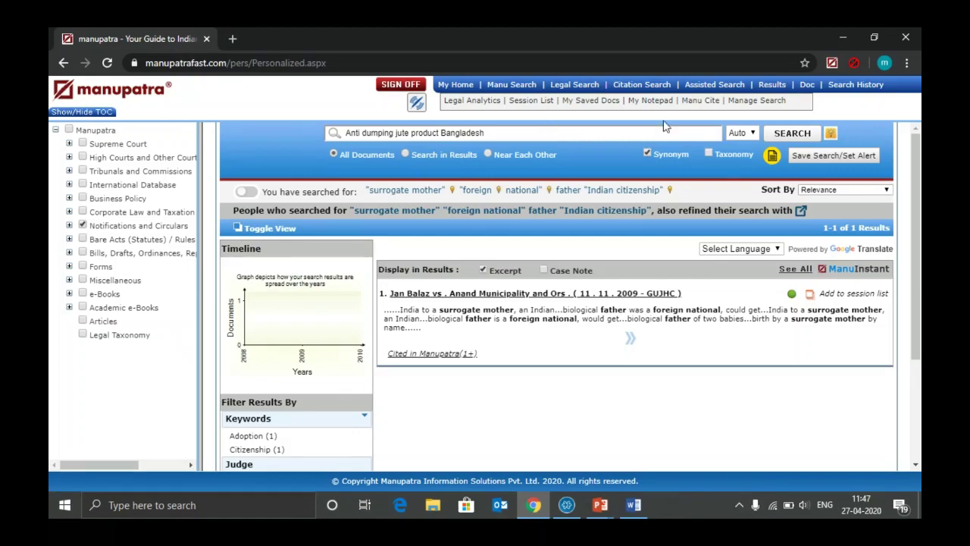
pyautogui.click(793, 134)
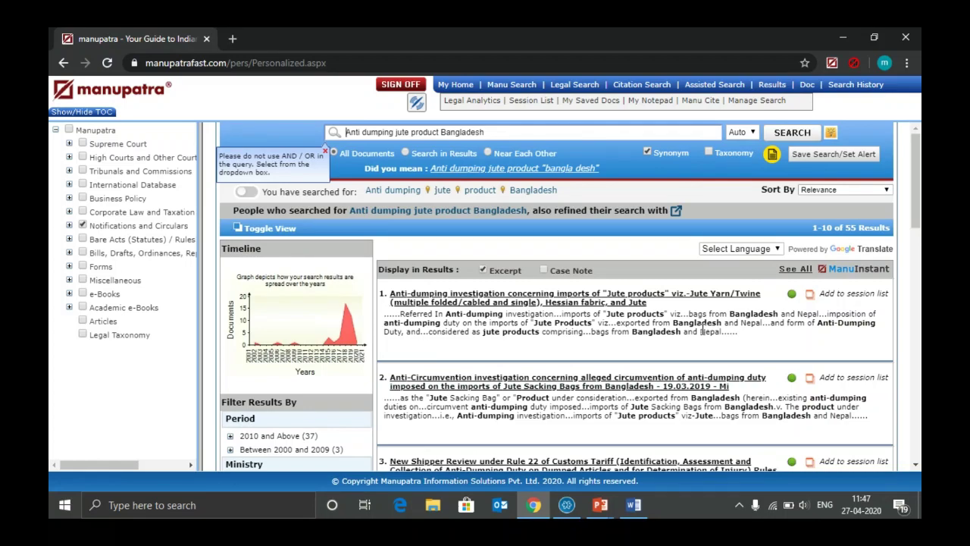
pyautogui.click(83, 226)
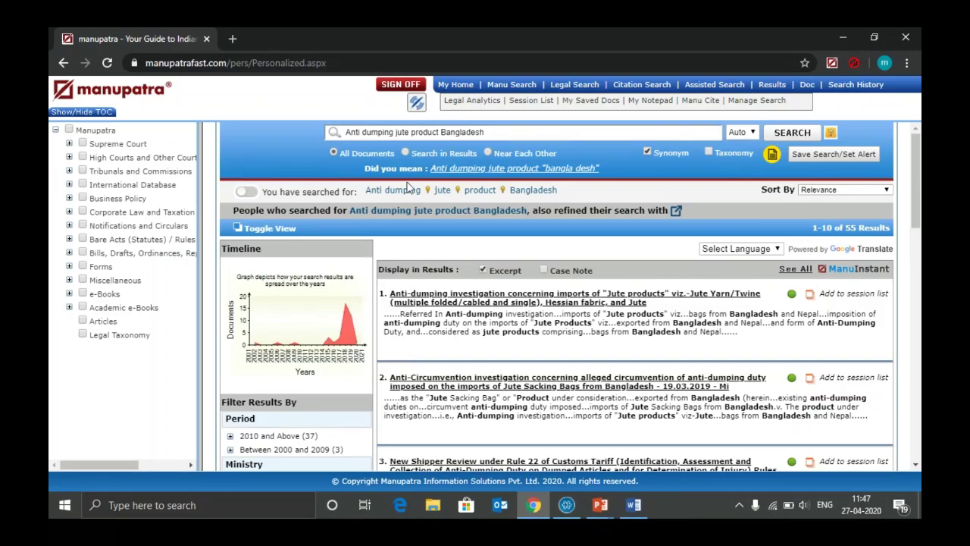
# Step: Switch to the PowerPoint slide show and advance to the slide on avoiding v/s between party names
pyautogui.hotkey('alt', 'Tab')
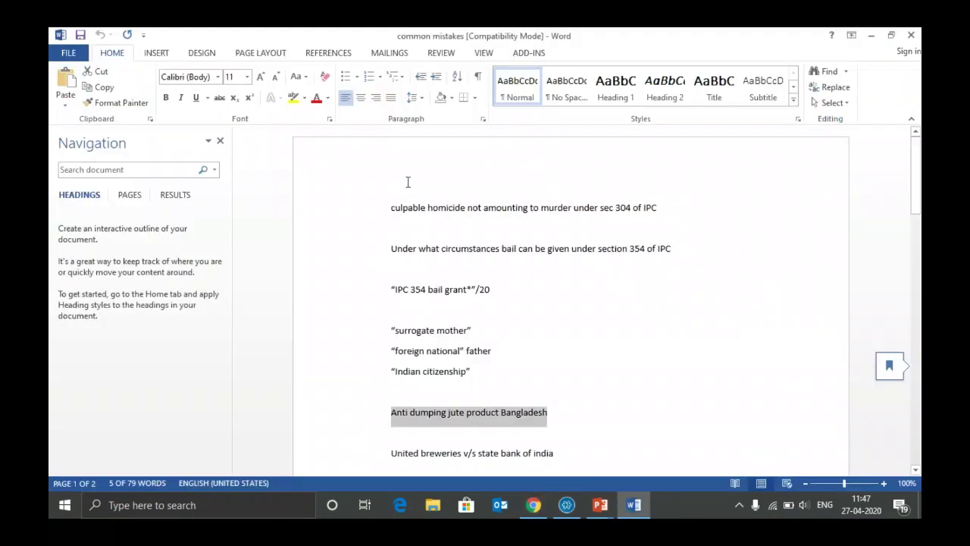
pyautogui.hotkey('alt', 'Tab')
pyautogui.press('Tab')
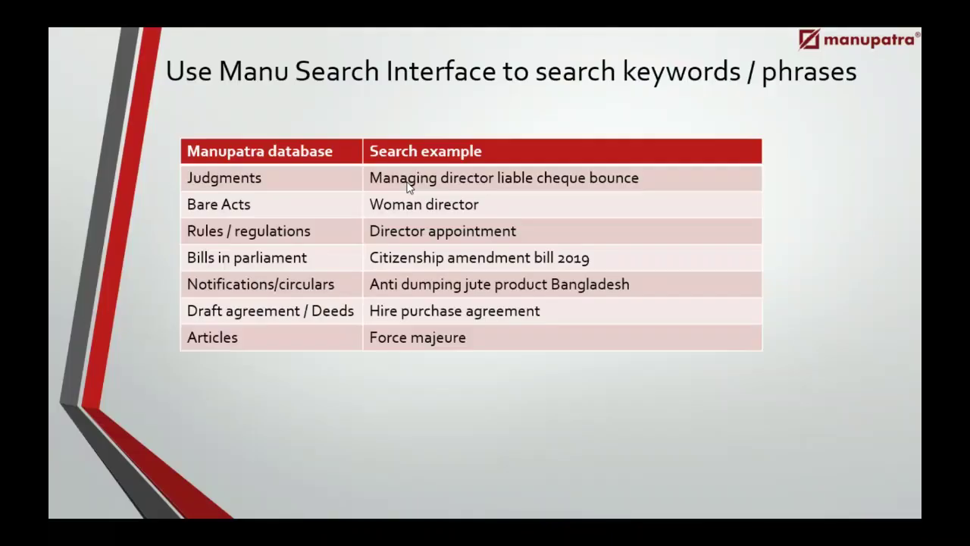
pyautogui.press('Right')
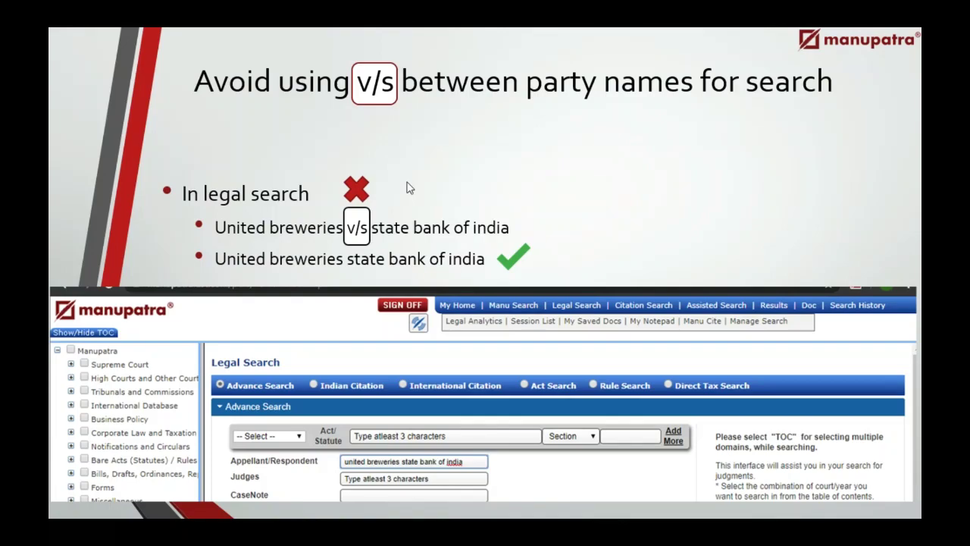
# Step: Copy the line "United breweries v/s state bank of india" from the Word document and return to Manupatra in Chrome
pyautogui.hotkey('alt', 'Tab')
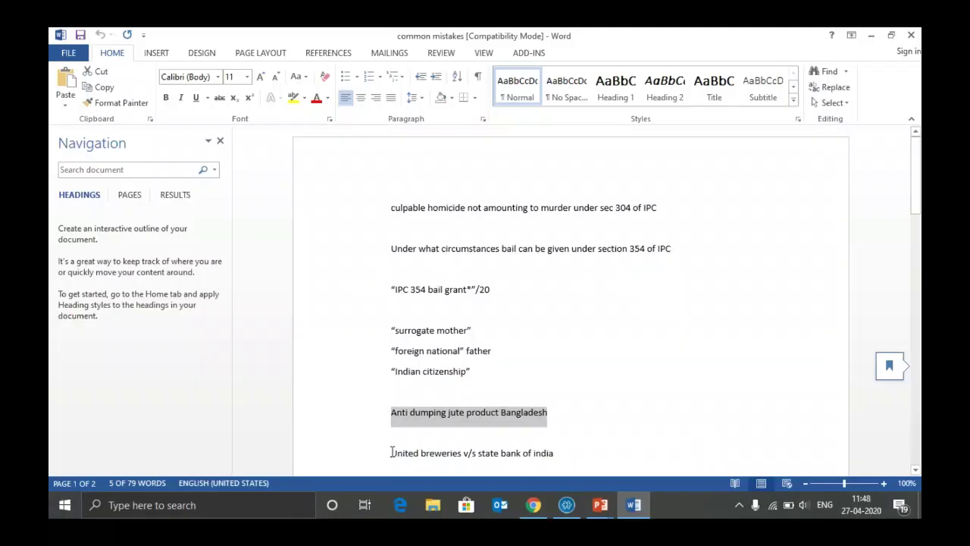
pyautogui.tripleClick(577, 452)
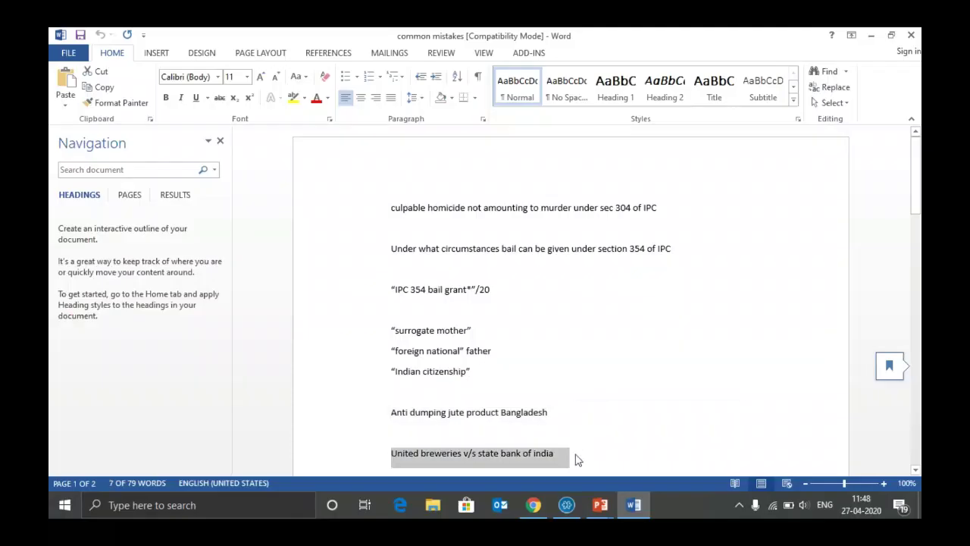
pyautogui.hotkey('alt', 'Tab')
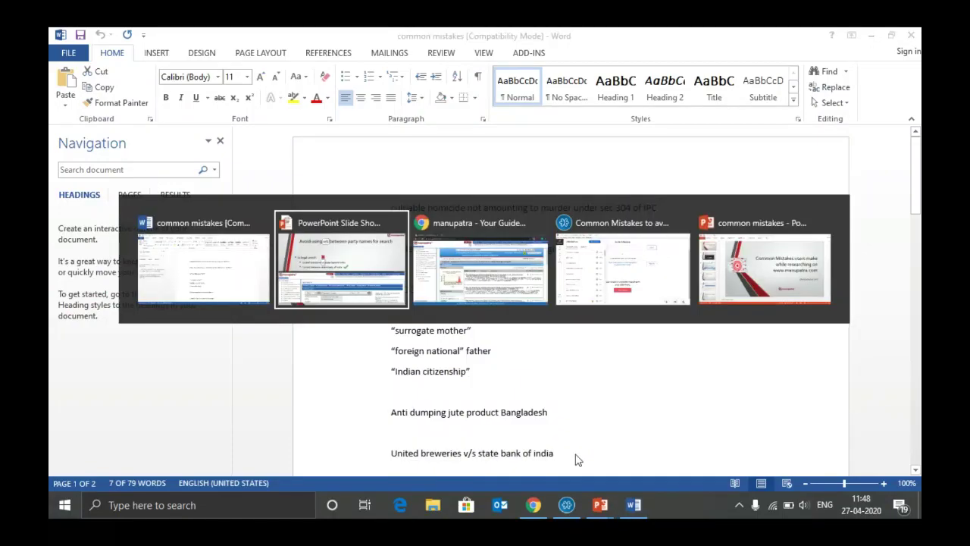
pyautogui.hotkey('alt', 'Tab')
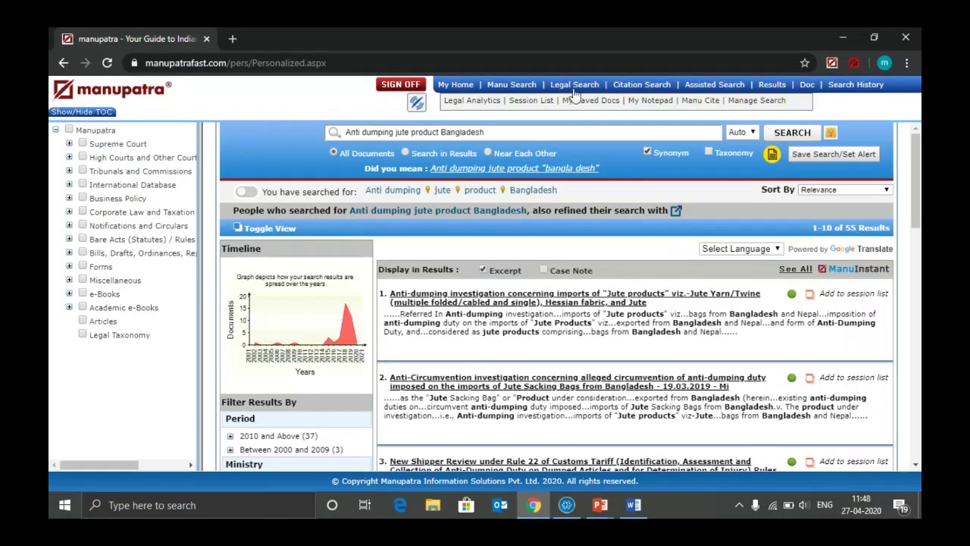
# Step: Run a Legal Search with "United breweries v/s state bank of india" as the appellant/respondent
pyautogui.click(575, 85)
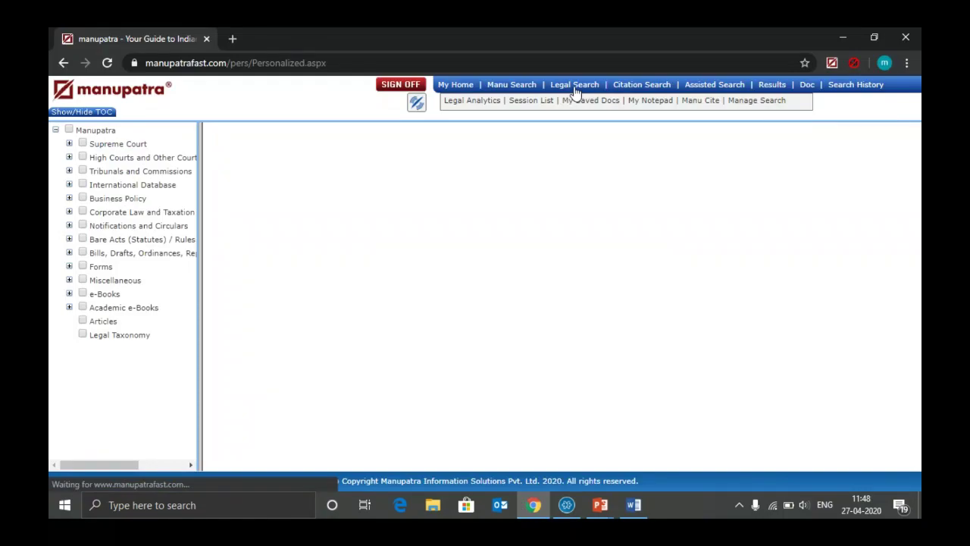
pyautogui.click(430, 239)
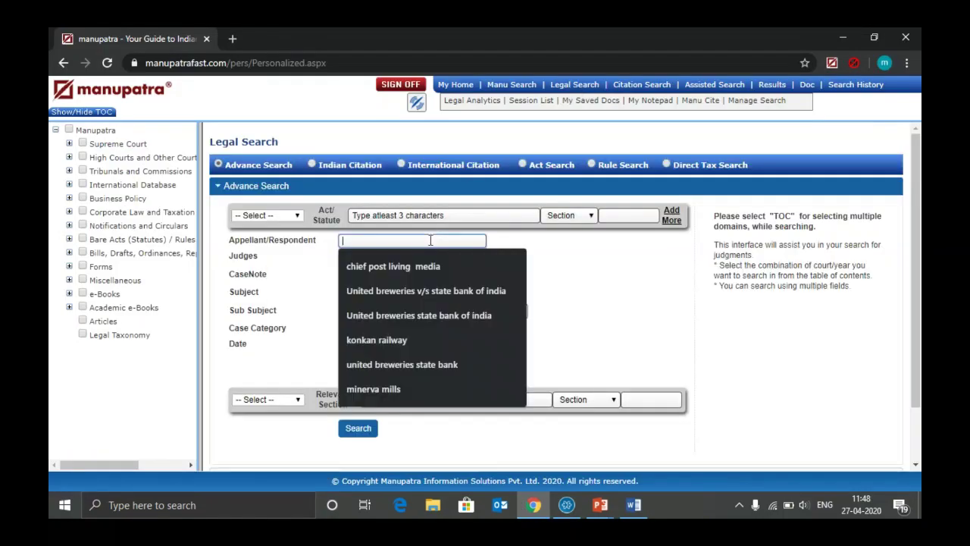
pyautogui.press('Down')
pyautogui.press('Down')
pyautogui.press('Return')
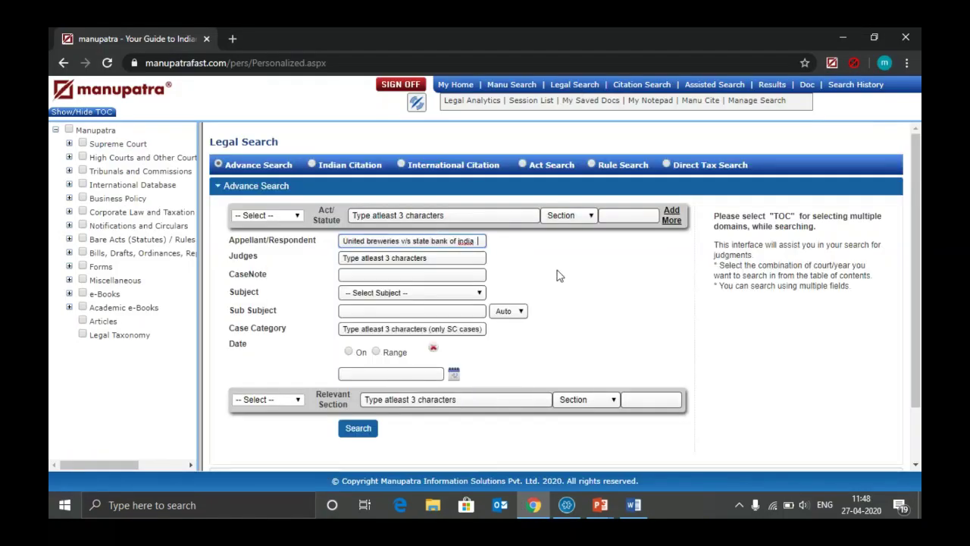
pyautogui.click(356, 429)
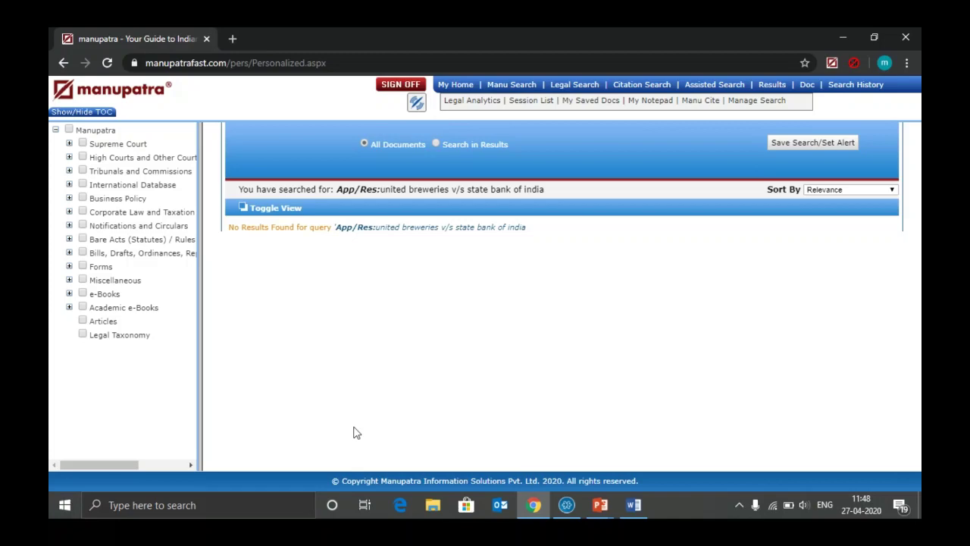
# Step: Run a new Legal Search for the appellant/respondent "United breweries state bank of india" without v/s, and view the first judgment in a separate window
pyautogui.click(586, 88)
pyautogui.click(388, 240)
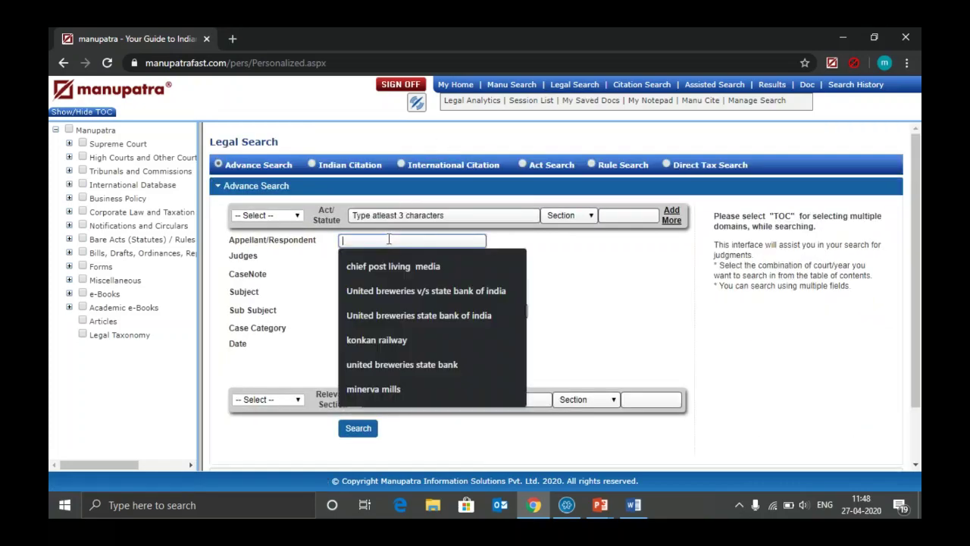
pyautogui.press('Down')
pyautogui.press('Down')
pyautogui.press('Return')
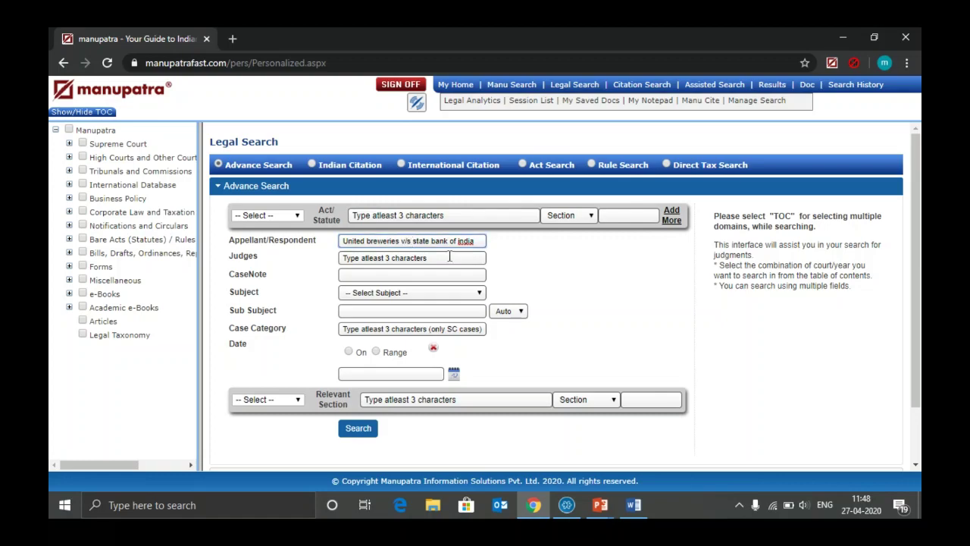
pyautogui.press('BackSpace')
pyautogui.press('BackSpace')
pyautogui.press('BackSpace')
pyautogui.click(353, 435)
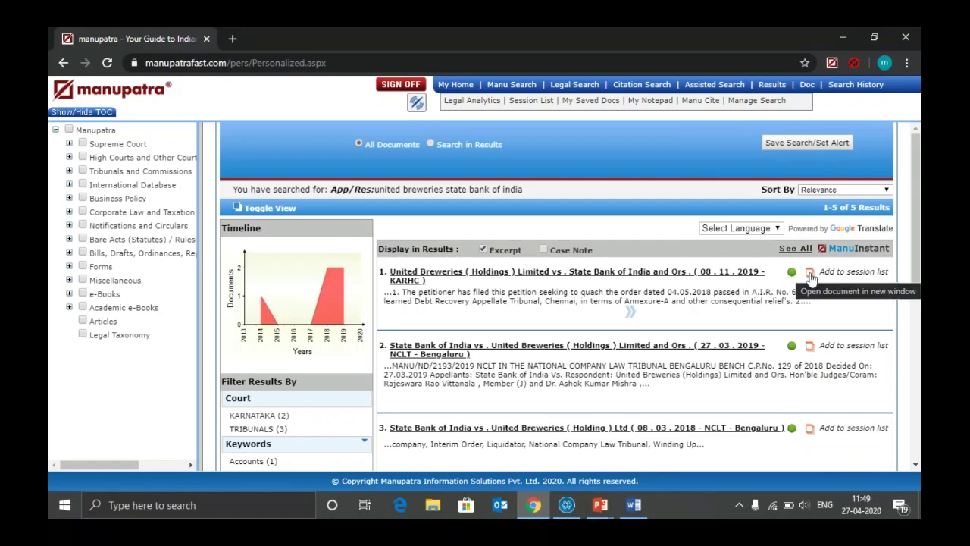
pyautogui.click(727, 272)
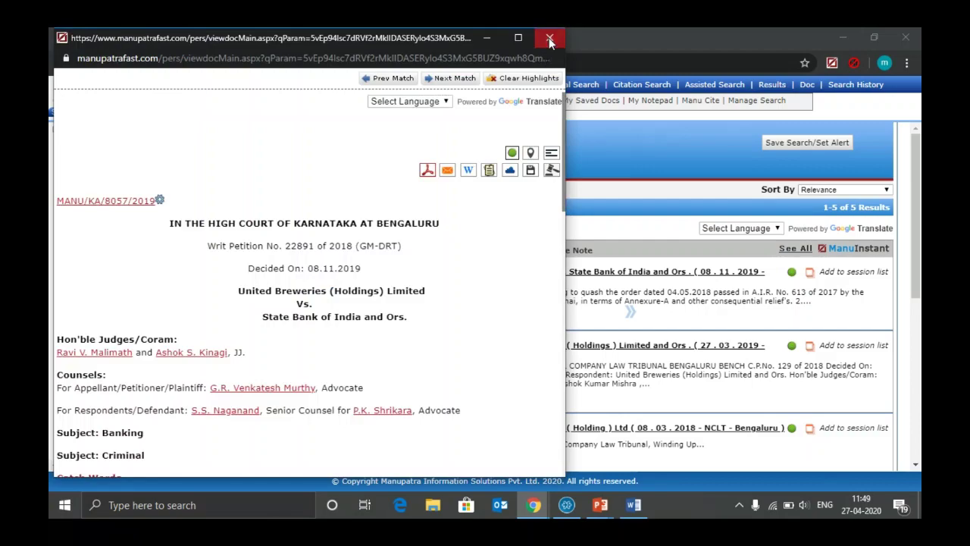
pyautogui.click(549, 38)
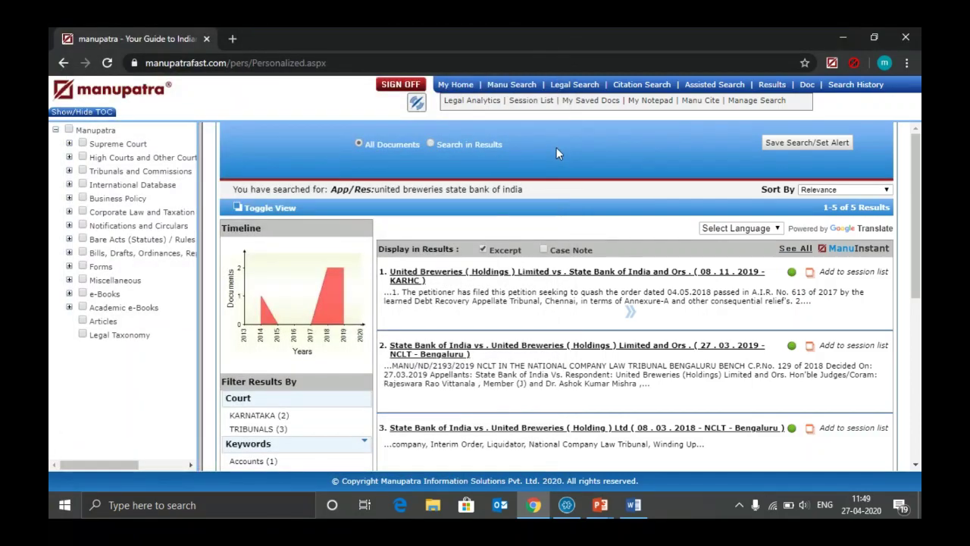
# Step: Return to the PowerPoint slide show and advance to the Citation Search slide
pyautogui.hotkey('alt', 'Tab')
pyautogui.hotkey('alt', 'Tab')
pyautogui.press('Tab')
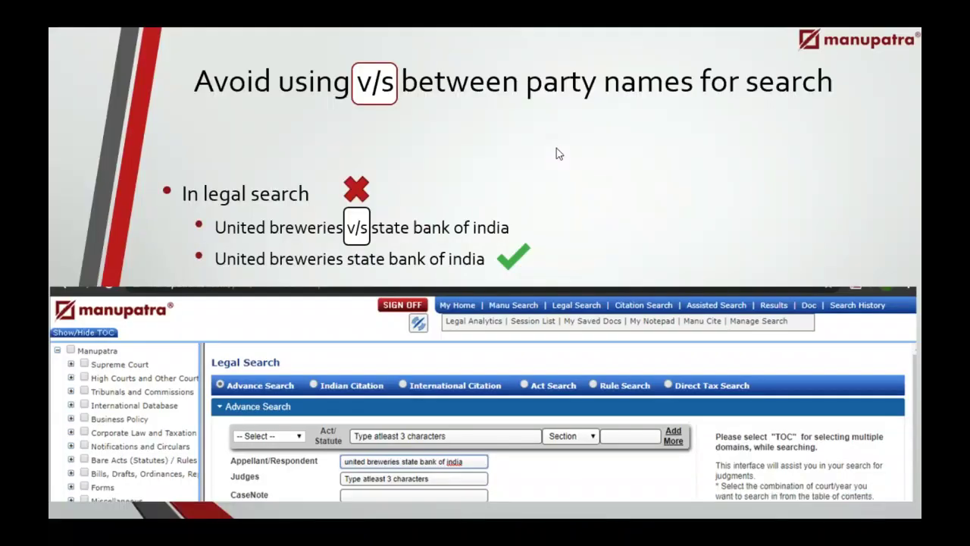
pyautogui.press('Right')
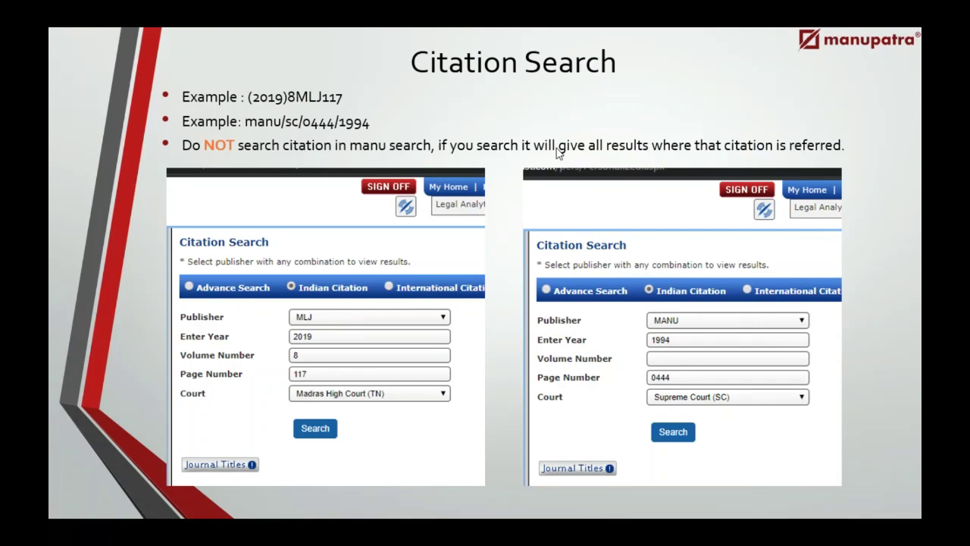
# Step: Switch back to Manupatra in Chrome, open Citation Search and choose MLJ as the publisher
pyautogui.hotkey('alt', 'Tab')
pyautogui.hotkey('alt', 'Tab')
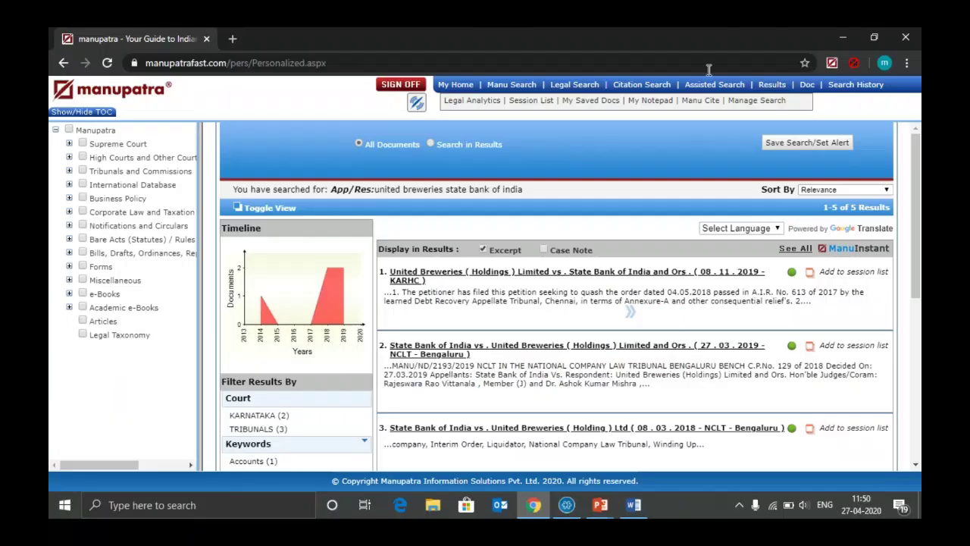
pyautogui.click(640, 91)
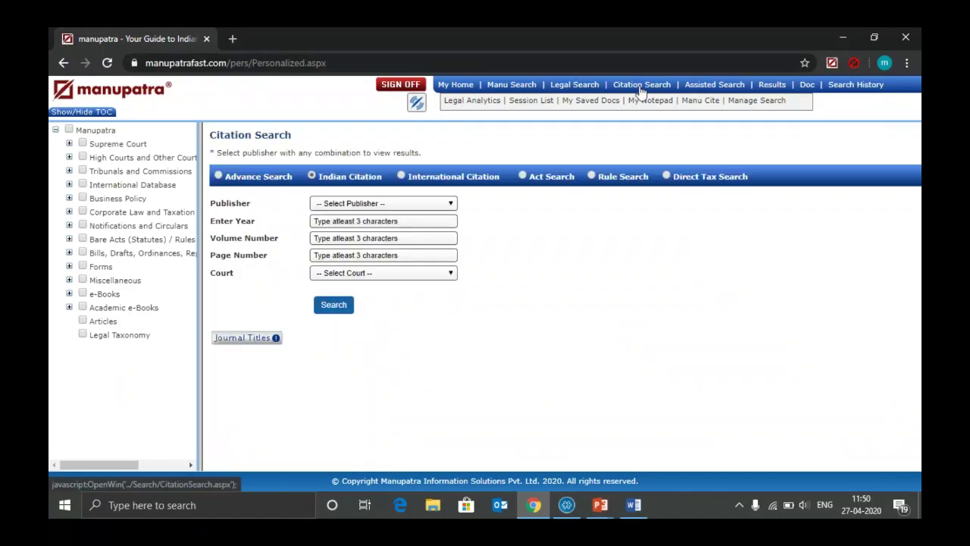
pyautogui.click(416, 205)
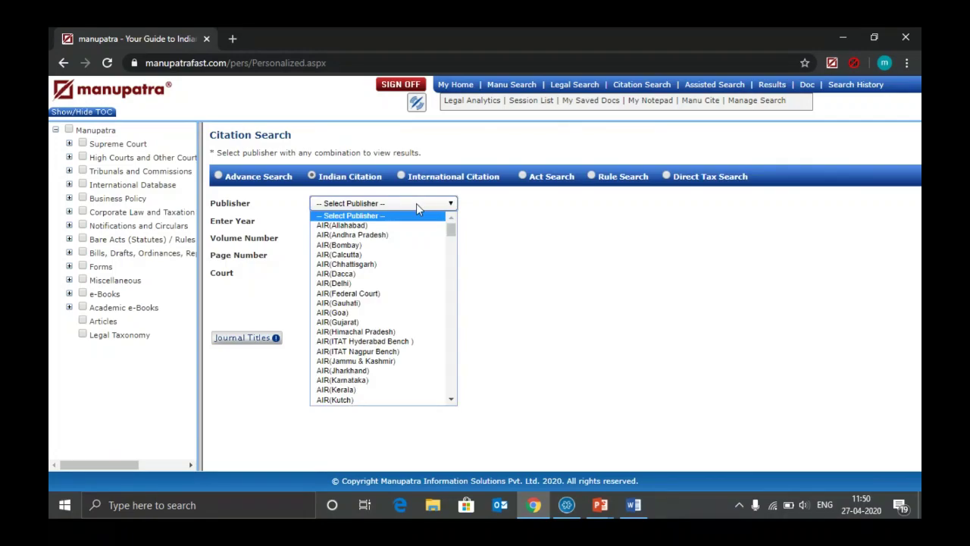
pyautogui.write('mlj')
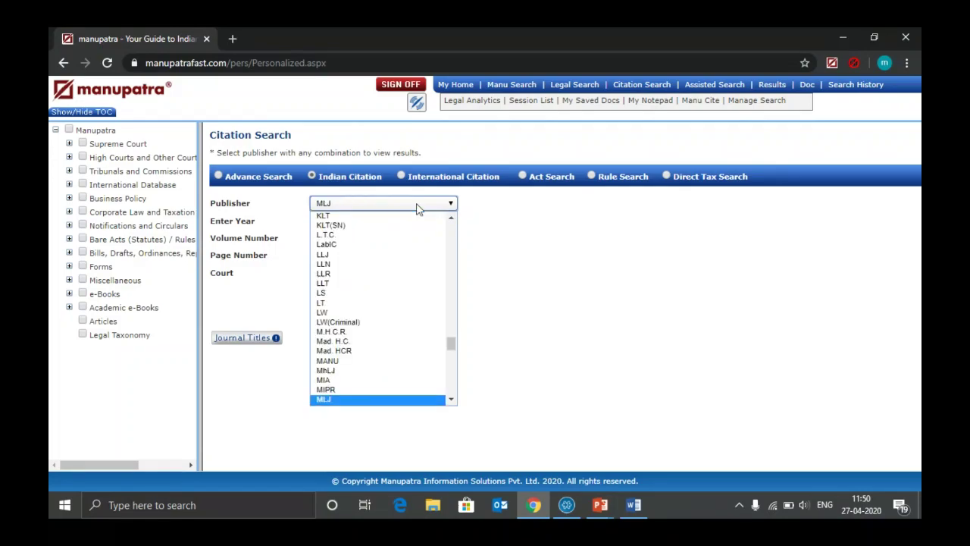
pyautogui.click(417, 209)
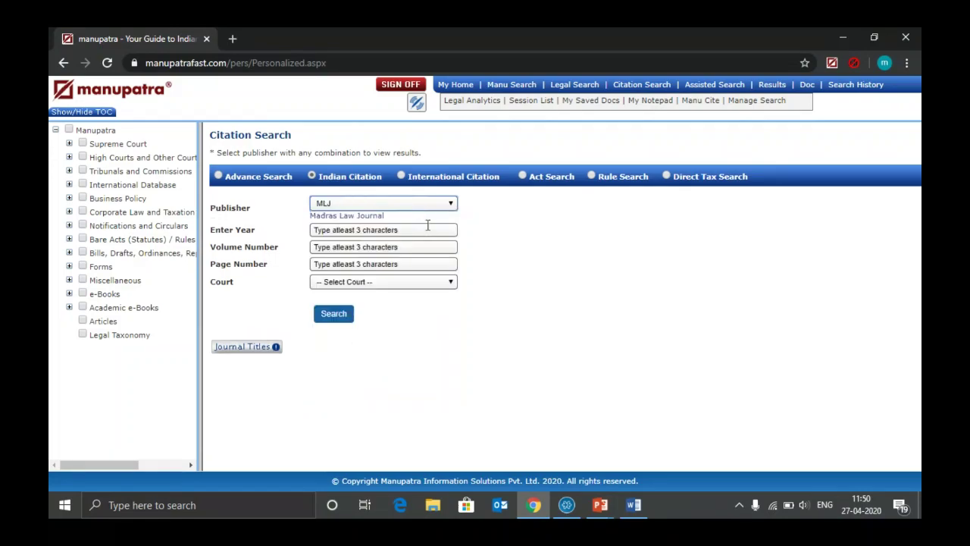
# Step: Enter year 2019, volume number 8 and page number 117 for the MLJ citation
pyautogui.click(427, 229)
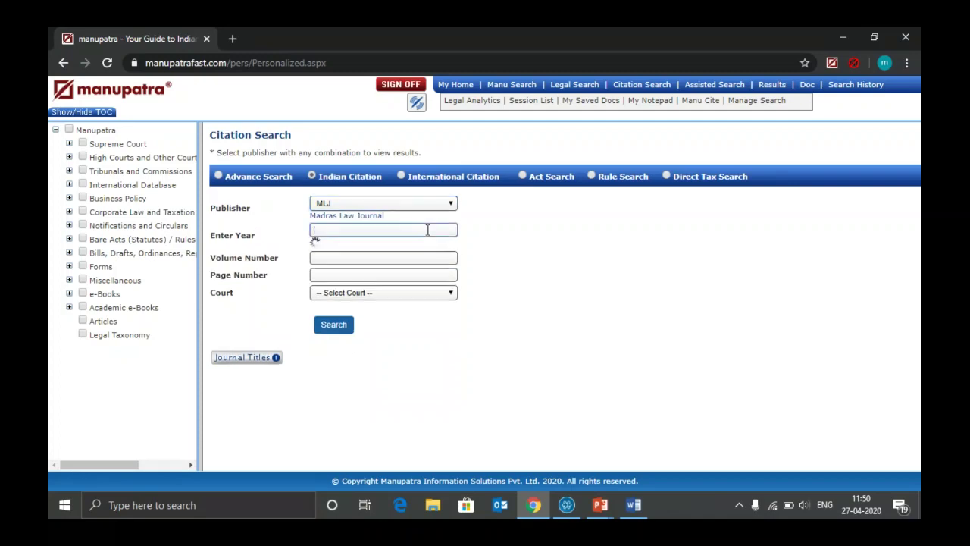
pyautogui.write('2019')
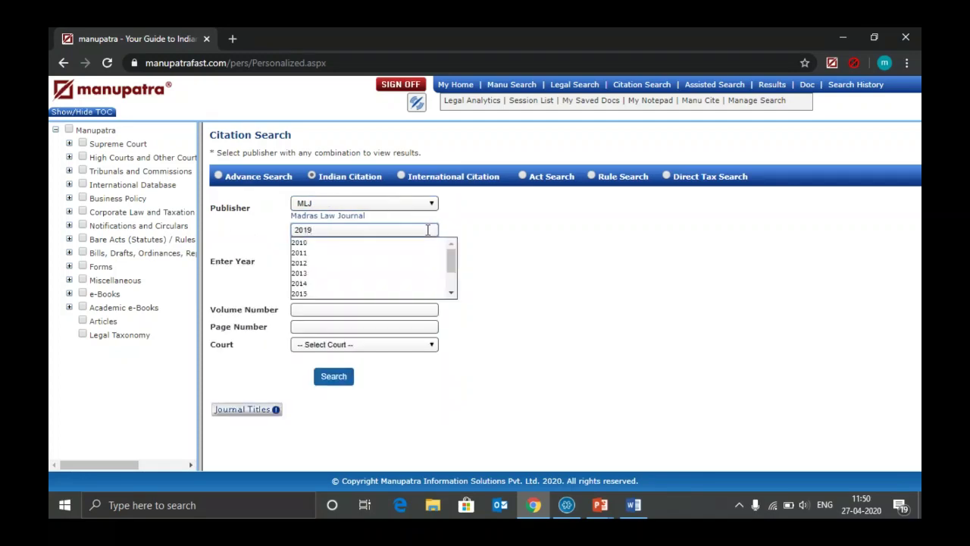
pyautogui.click(344, 243)
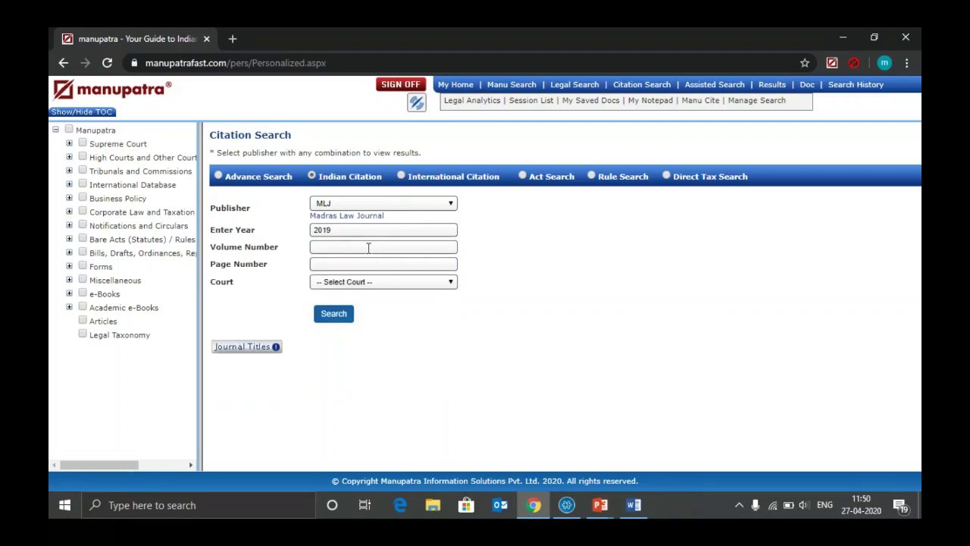
pyautogui.click(368, 248)
pyautogui.write('8')
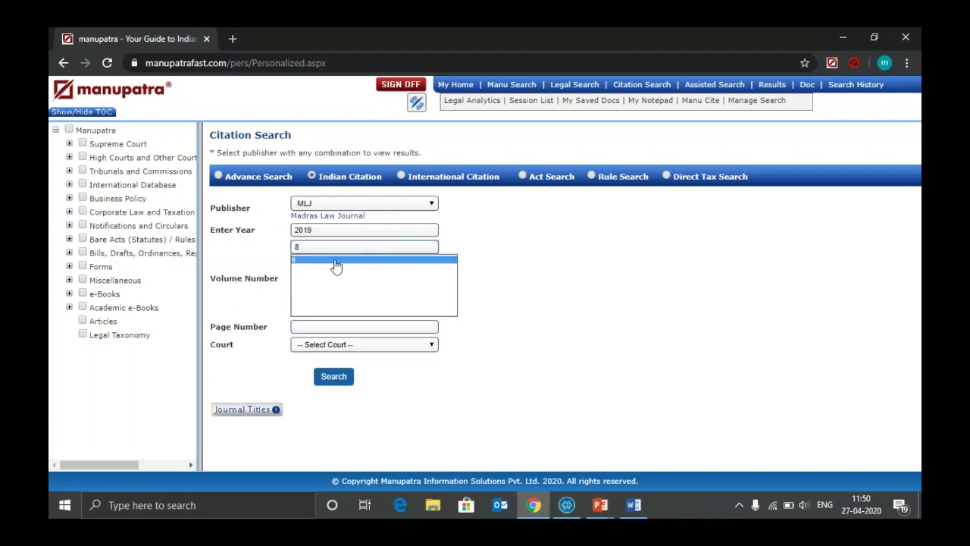
pyautogui.click(335, 260)
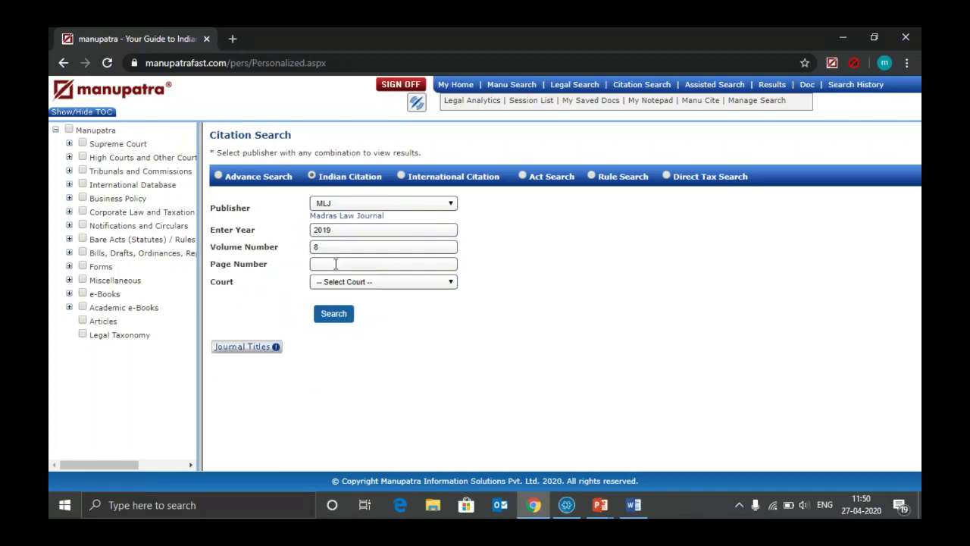
pyautogui.click(336, 264)
pyautogui.write('117')
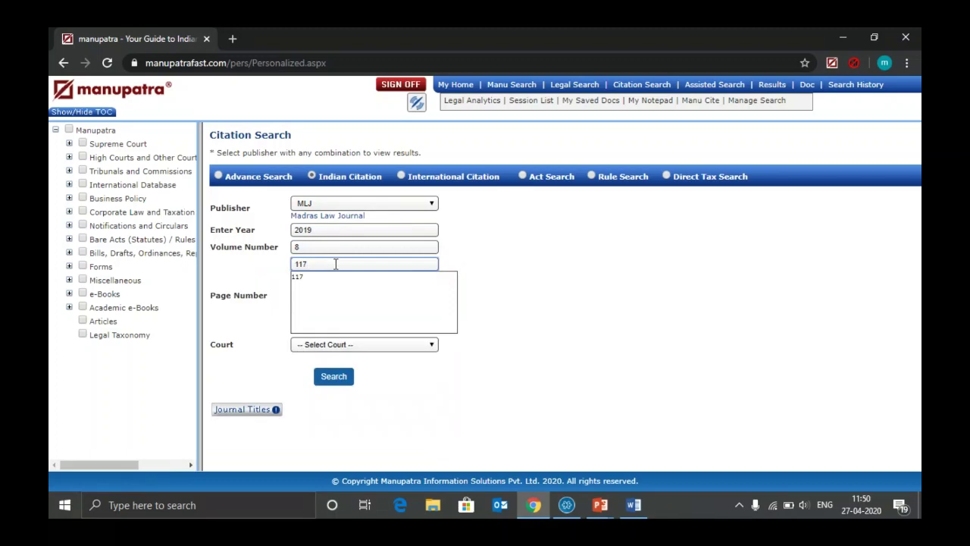
pyautogui.click(303, 278)
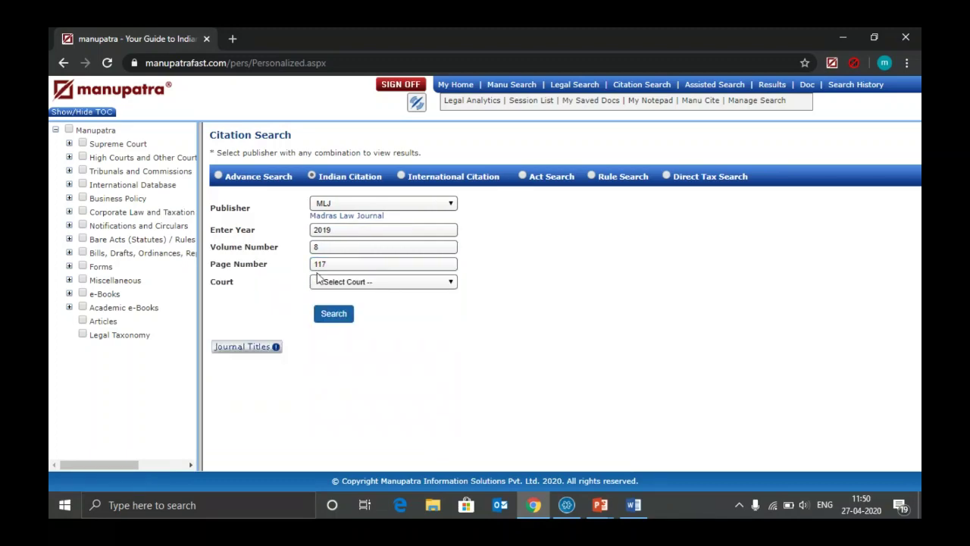
# Step: Choose Madras High Court (TN) as the court and run the citation search, returning to the form to run it again
pyautogui.click(403, 282)
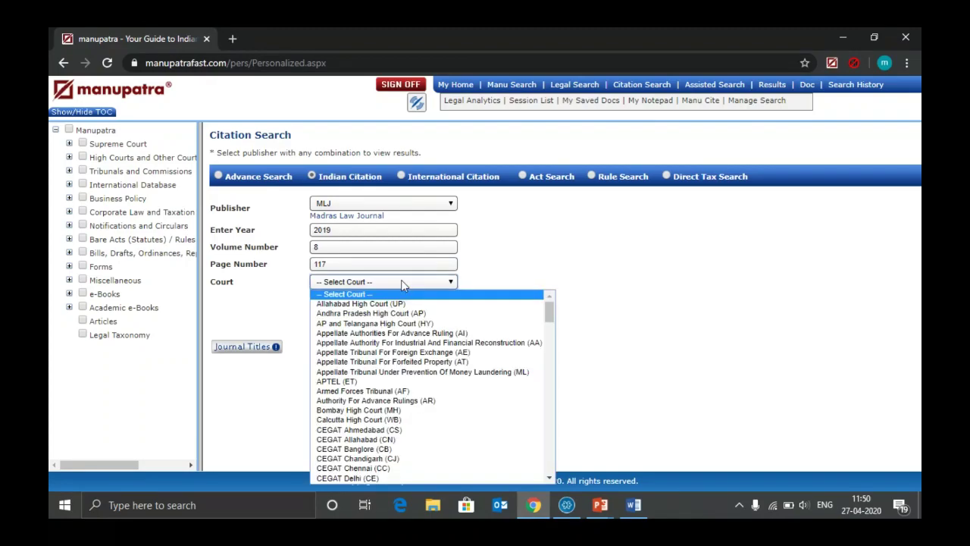
pyautogui.write('madras')
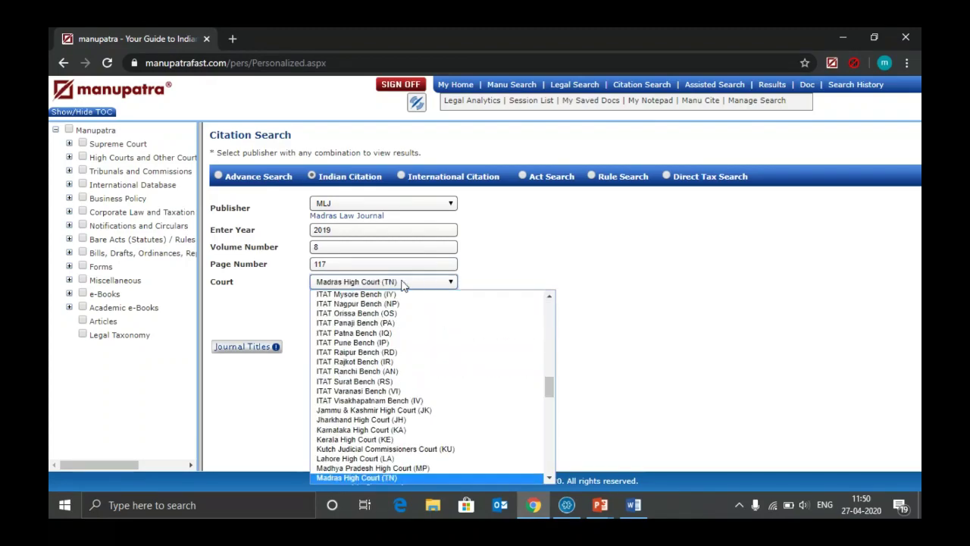
pyautogui.press('Return')
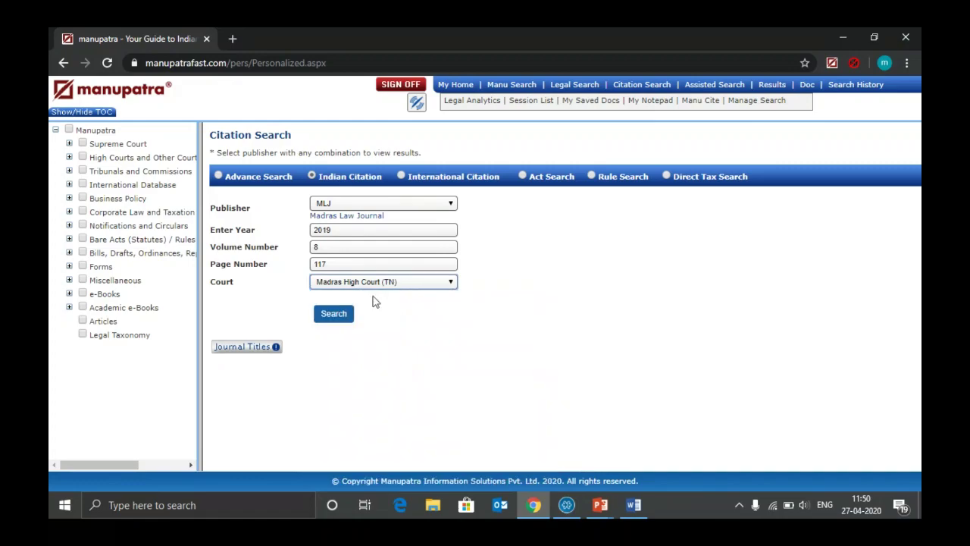
pyautogui.click(334, 314)
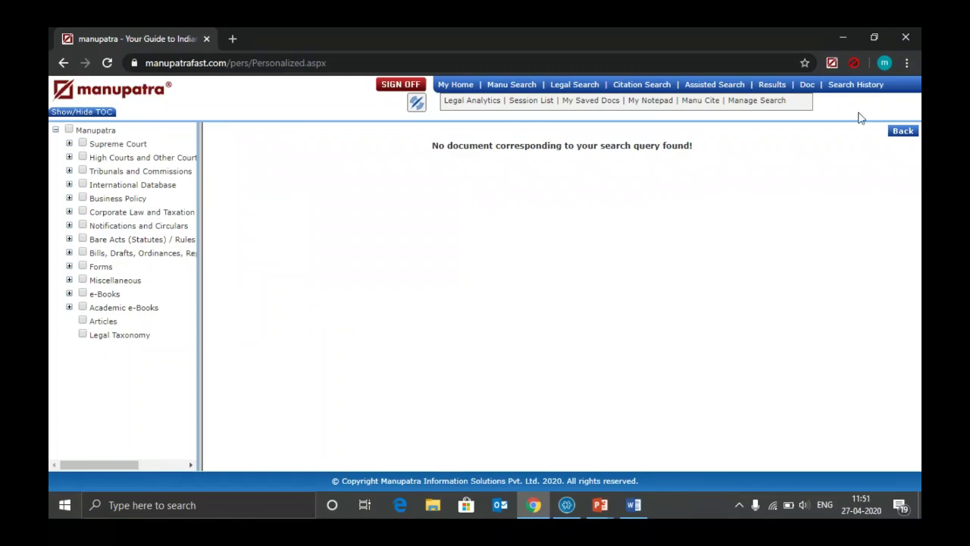
pyautogui.click(907, 132)
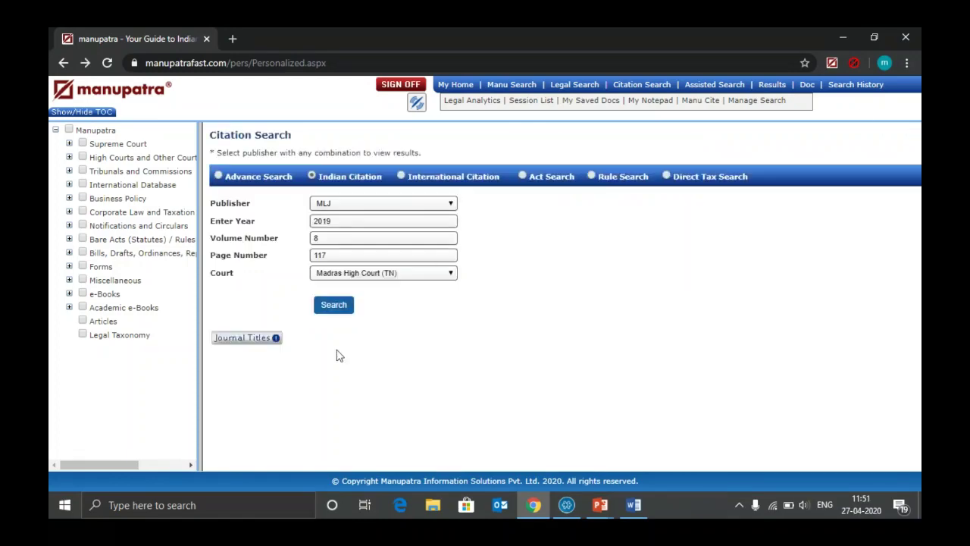
pyautogui.click(328, 308)
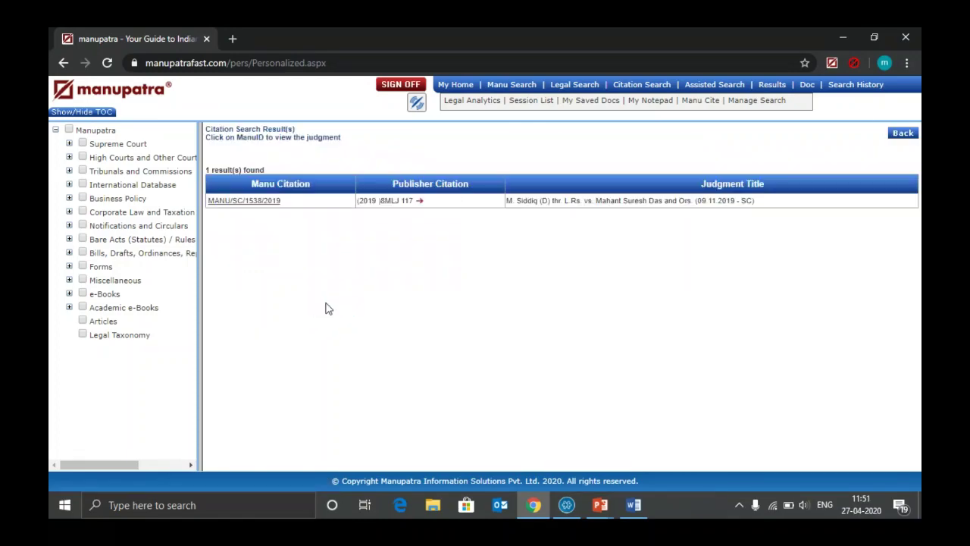
# Step: Open the judgment MANU/SC/1538/2019 from the results and highlight its equivalent citation
pyautogui.click(256, 201)
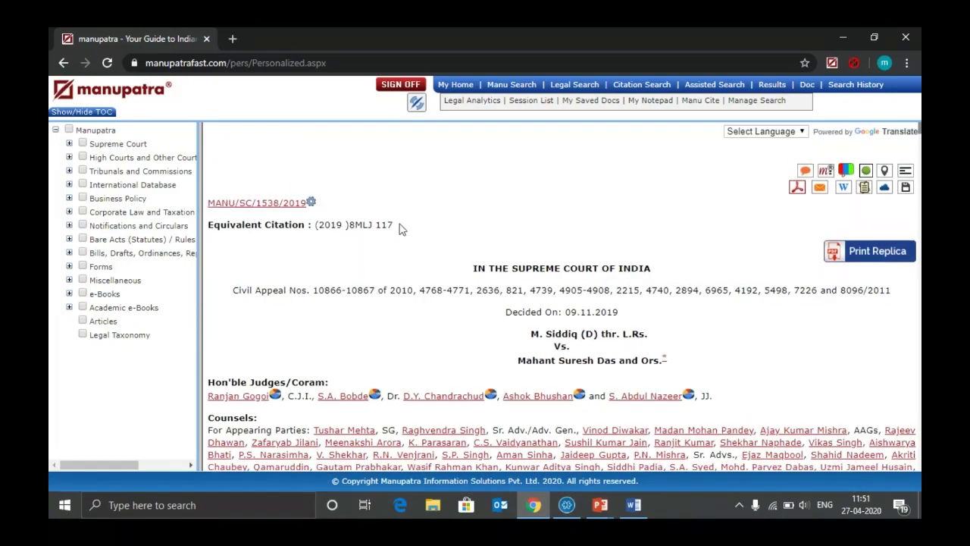
pyautogui.moveTo(399, 224); pyautogui.dragTo(318, 225)
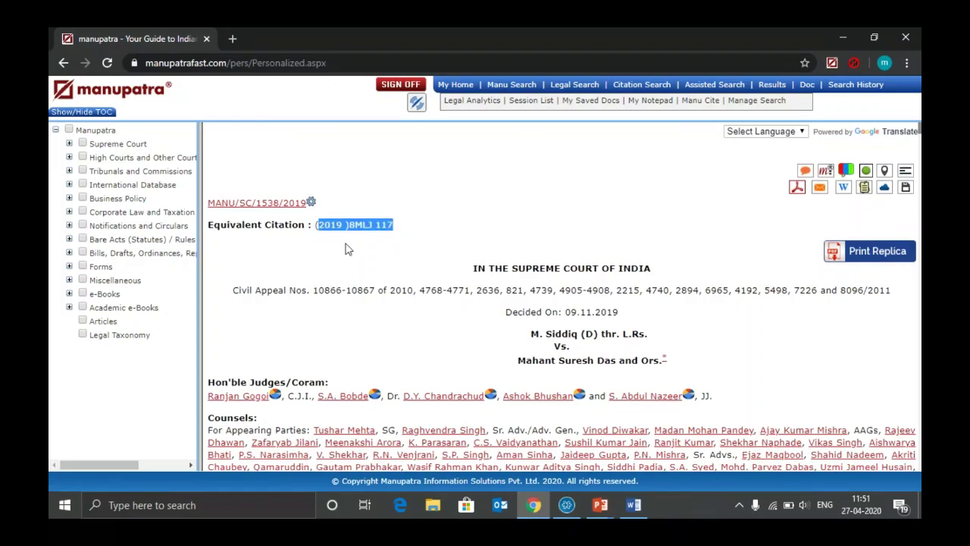
pyautogui.click(347, 249)
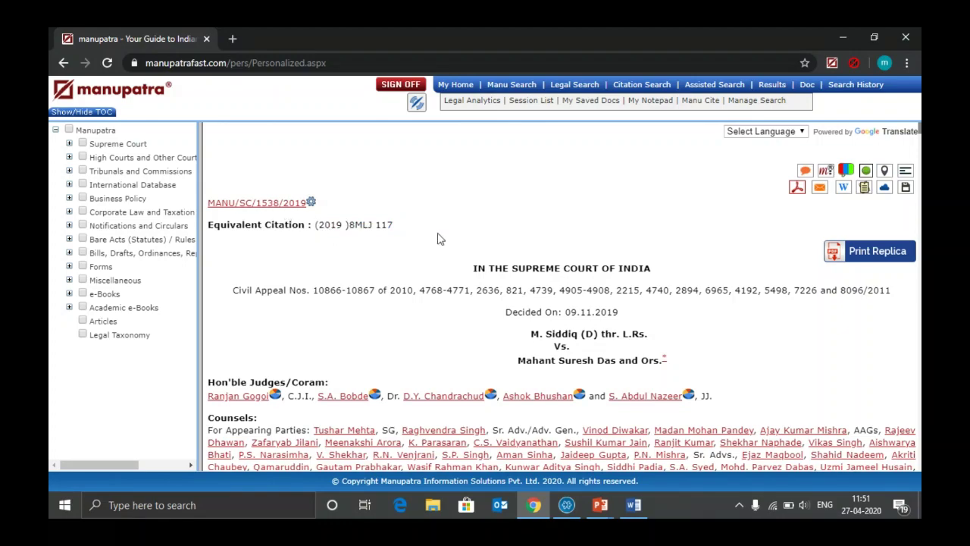
# Step: Check the Citation Search slide in PowerPoint, return to Manupatra in Chrome and start a new Citation Search with MANU as the publisher
pyautogui.hotkey('alt', 'Tab')
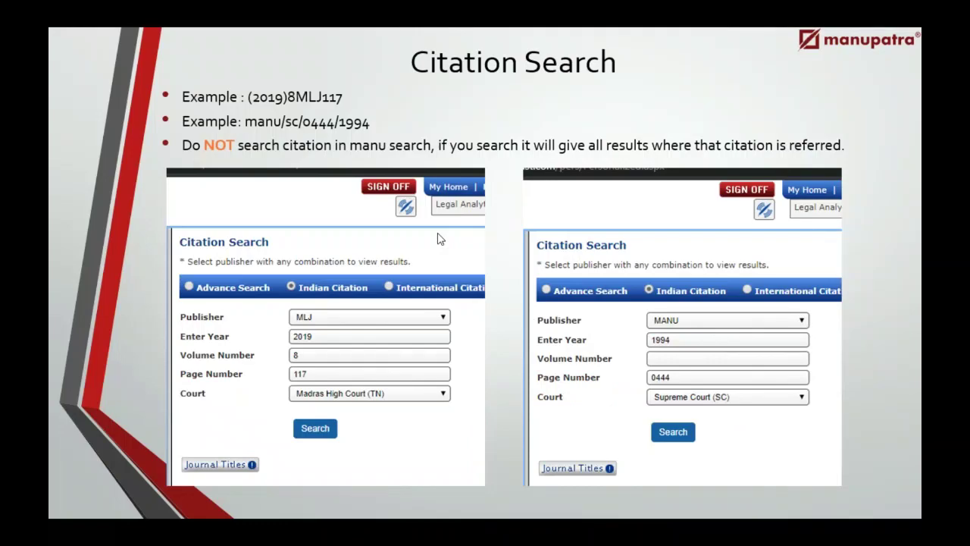
pyautogui.hotkey('alt', 'Tab')
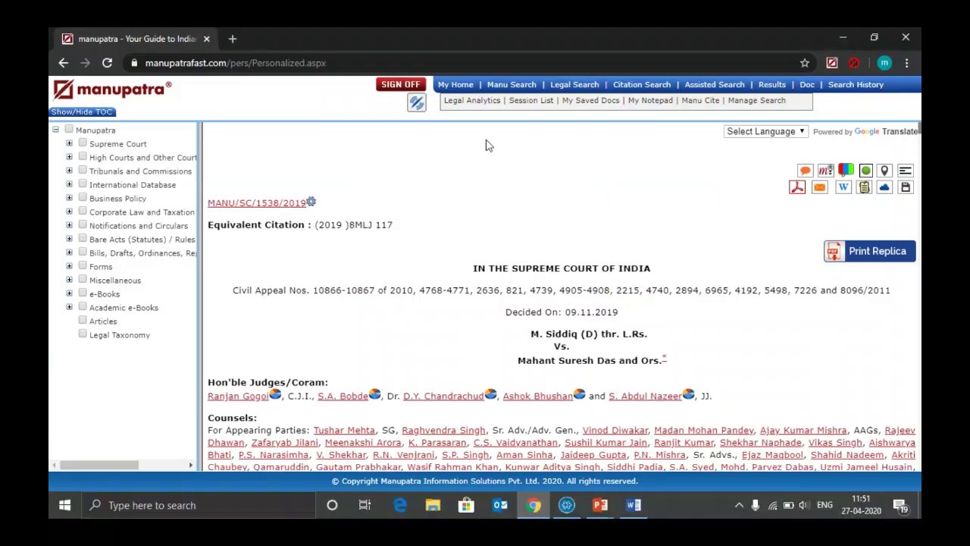
pyautogui.click(633, 86)
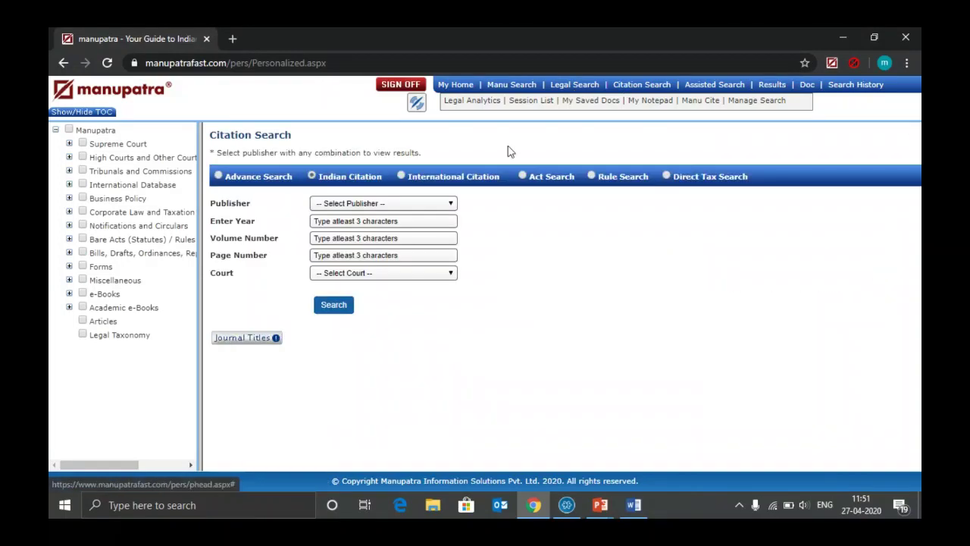
pyautogui.click(376, 203)
pyautogui.write('manu')
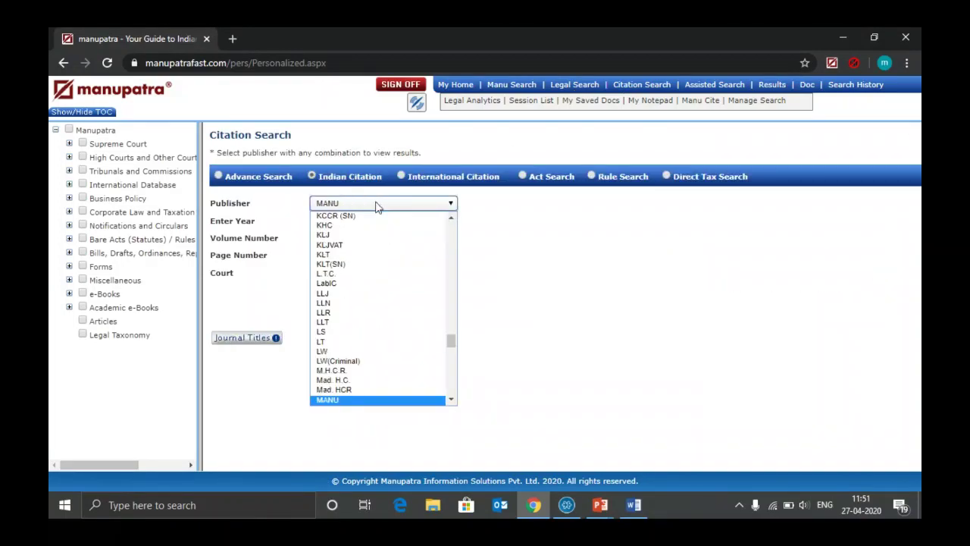
pyautogui.press('Return')
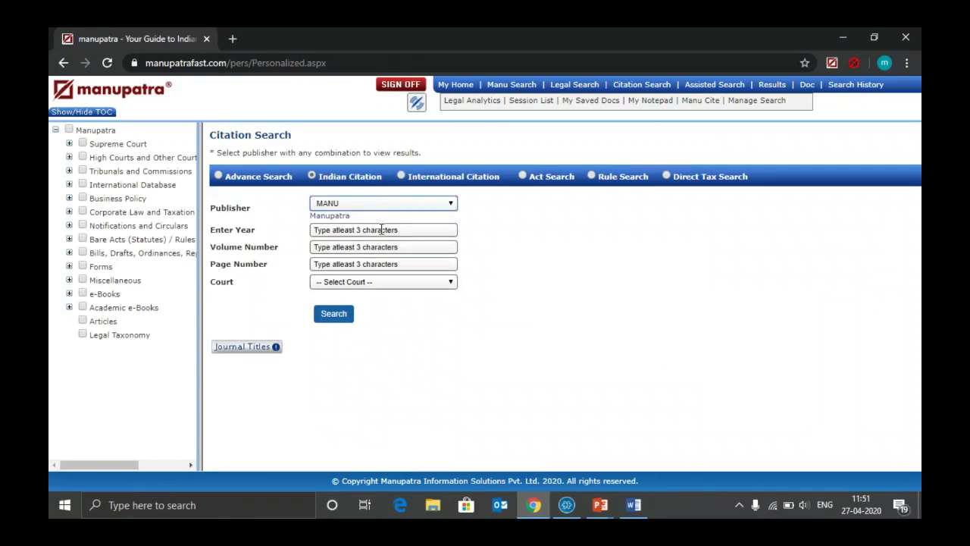
# Step: Enter year 1994 and page number 0444 for the MANU citation, leaving the volume number empty
pyautogui.click(381, 230)
pyautogui.write('1994')
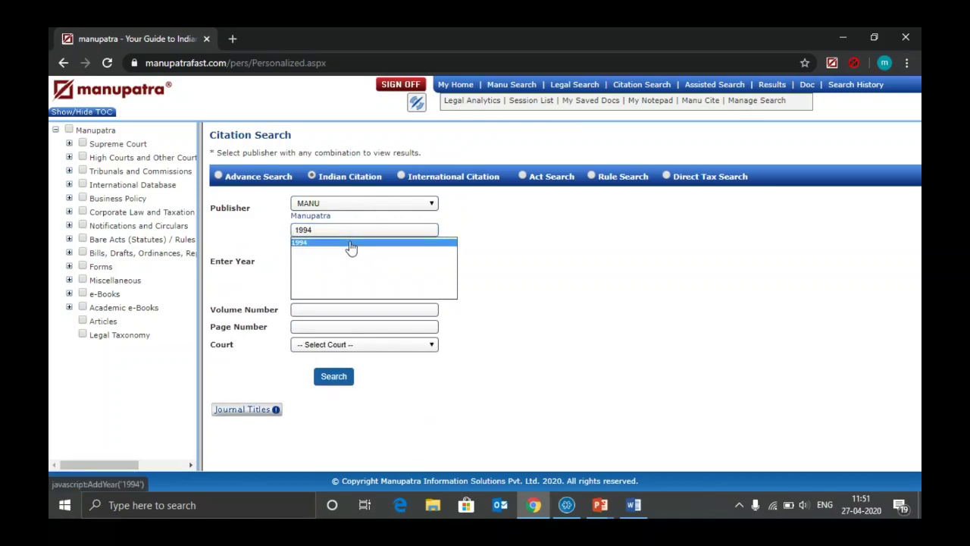
pyautogui.click(351, 242)
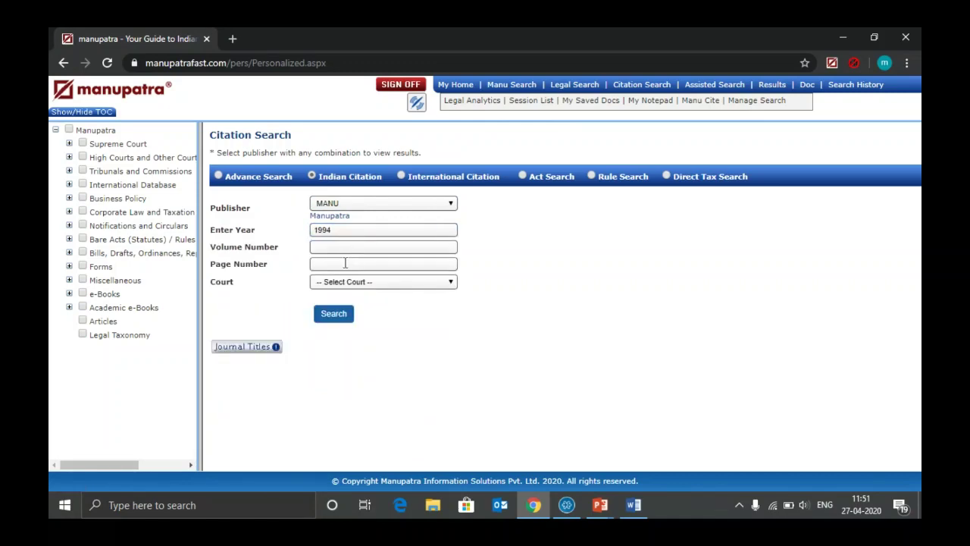
pyautogui.click(344, 263)
pyautogui.write('044')
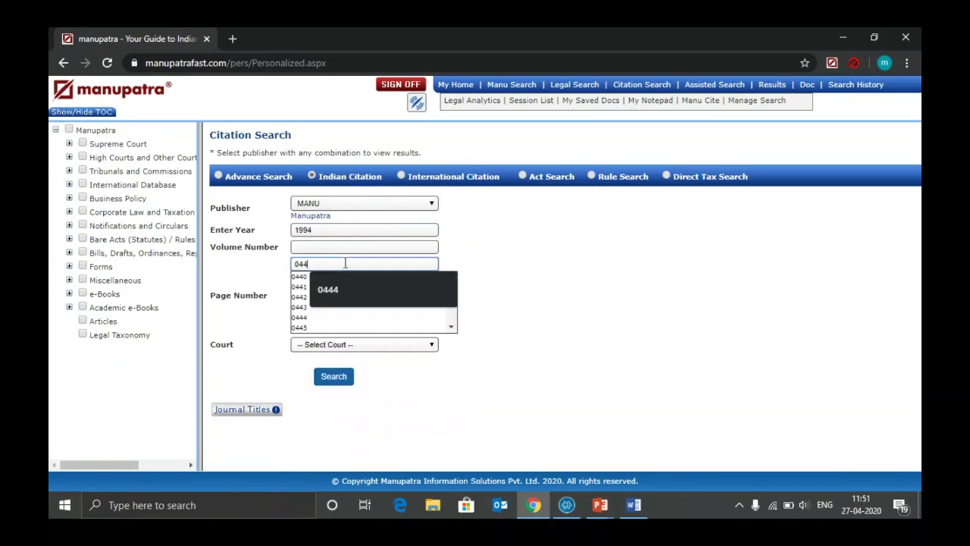
pyautogui.write('4')
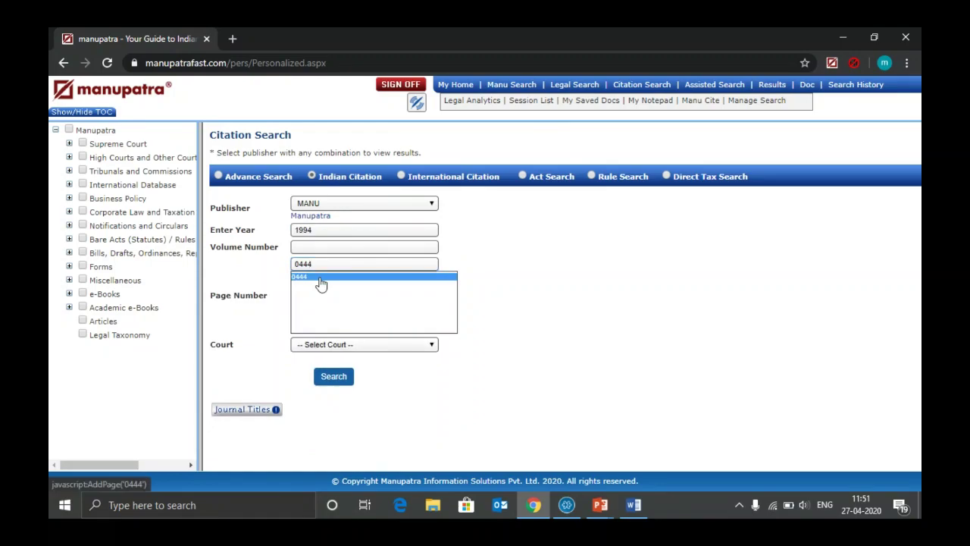
pyautogui.click(320, 278)
# Step: Choose Supreme Court (SC) as the court, run the citation search and open the judgment MANU/SC/0444/1994
pyautogui.click(346, 282)
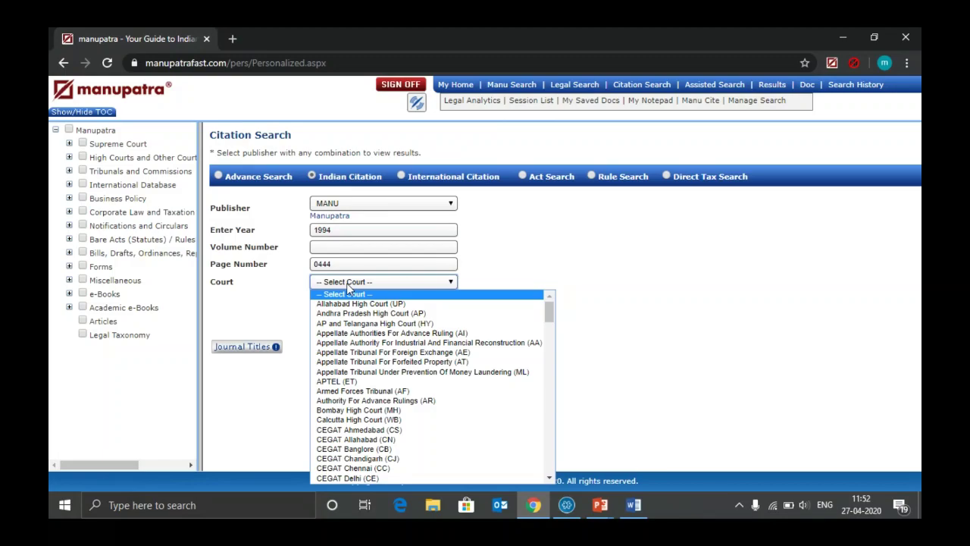
pyautogui.write('sup')
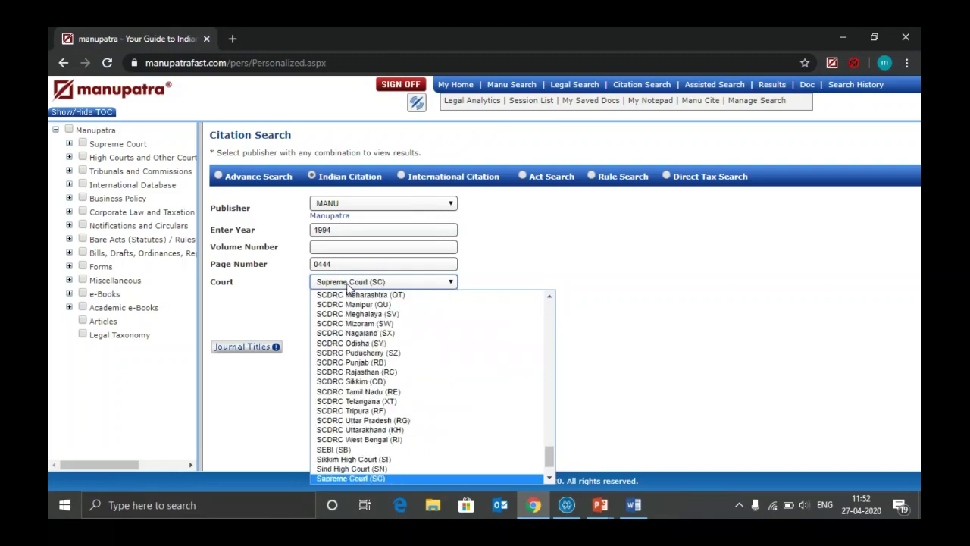
pyautogui.press('Return')
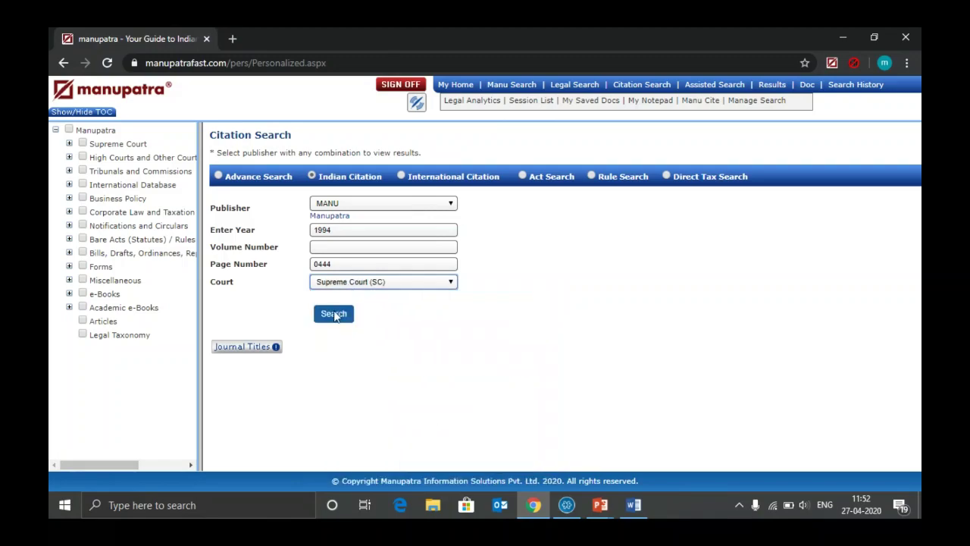
pyautogui.click(334, 315)
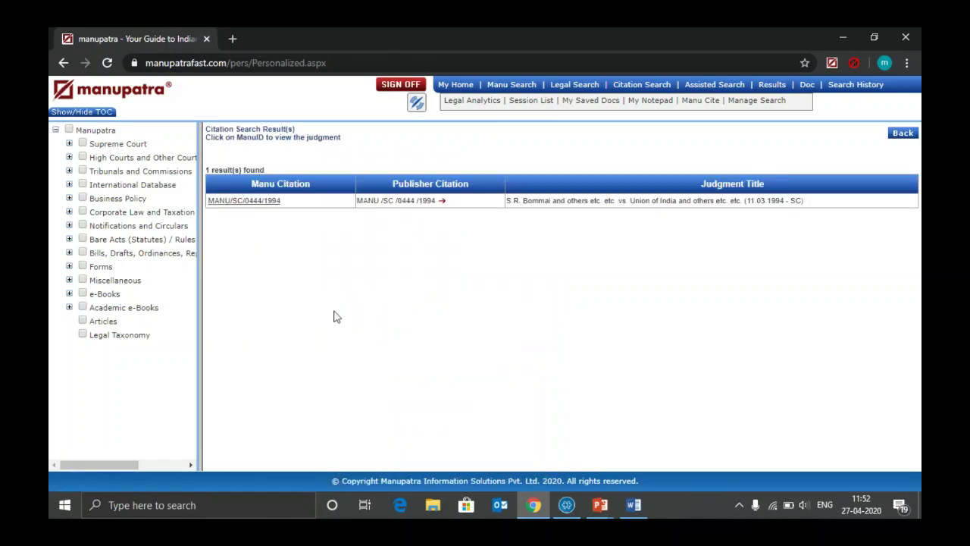
pyautogui.click(256, 201)
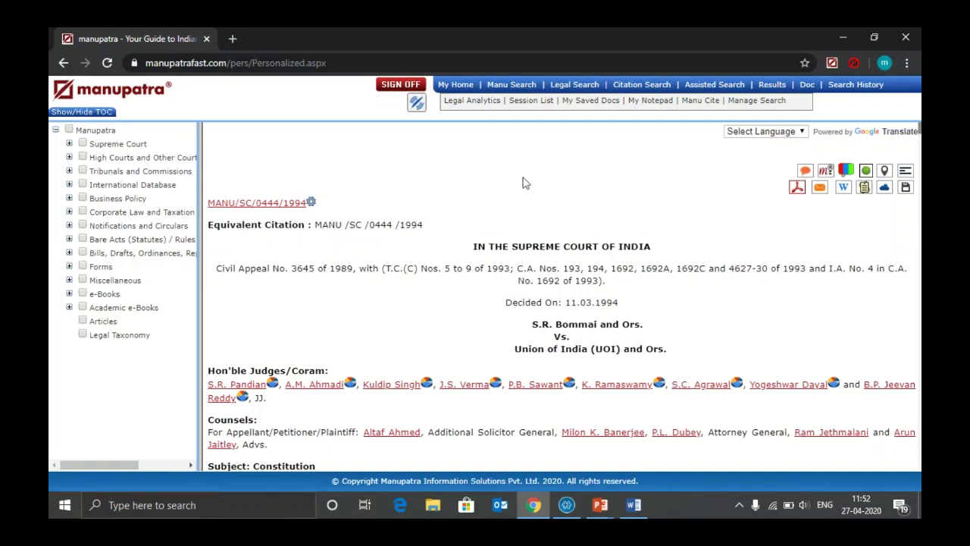
# Step: Return to the PowerPoint slide show and advance to the slide about paragraph numbering of original judgments
pyautogui.hotkey('alt', 'Tab')
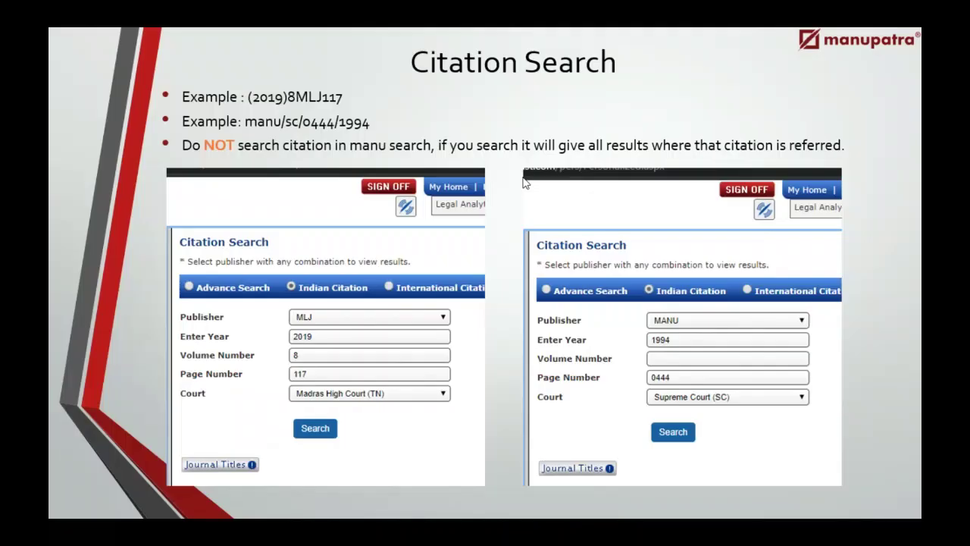
pyautogui.press('Right')
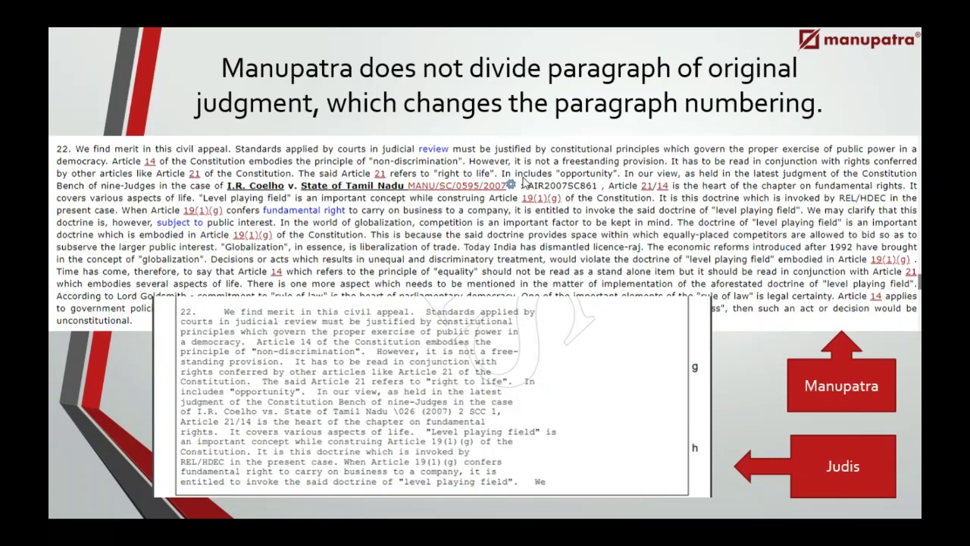
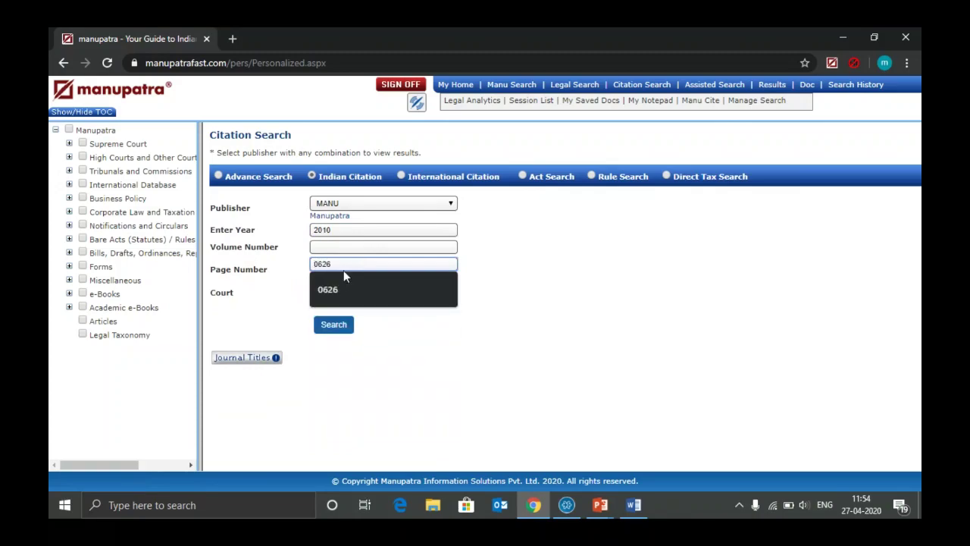
# Step: In Manupatra's Citation Search, accept 0626 as the page number and choose Orissa High Court (OR) as the court
pyautogui.click(336, 290)
pyautogui.click(343, 293)
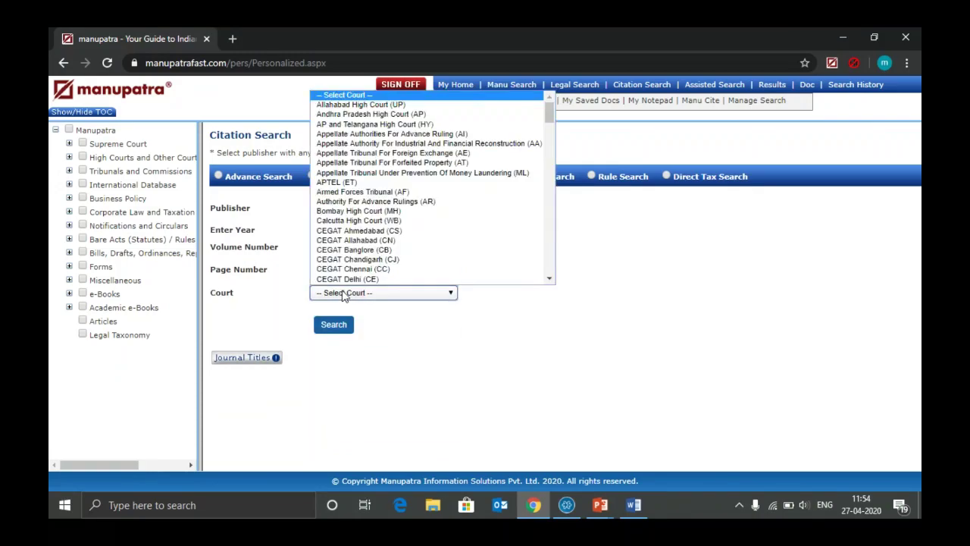
pyautogui.press('o')
pyautogui.press('r')
pyautogui.press('Return')
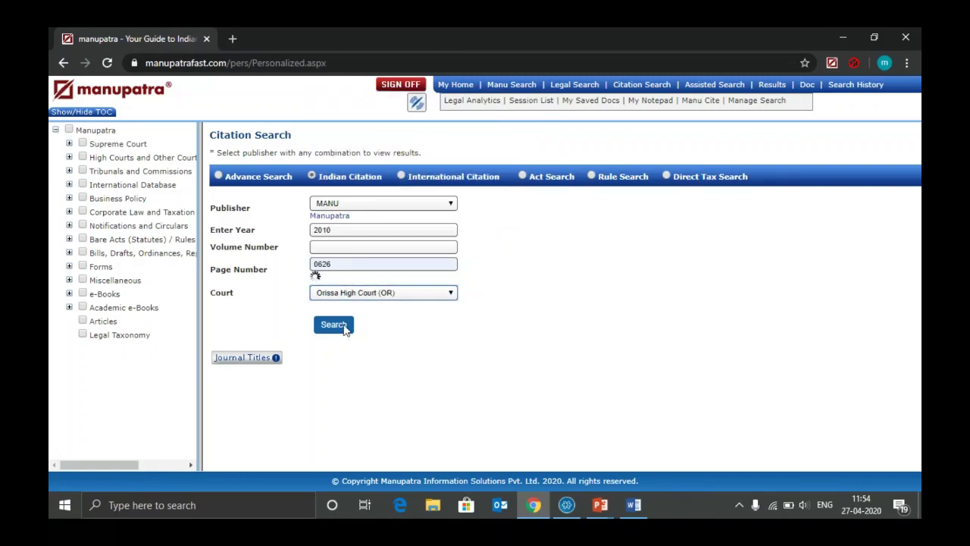
# Step: Run the citation search, open the judgment MANU/OR/0626/2010 and go to the quoted paragraph 36
pyautogui.click(345, 326)
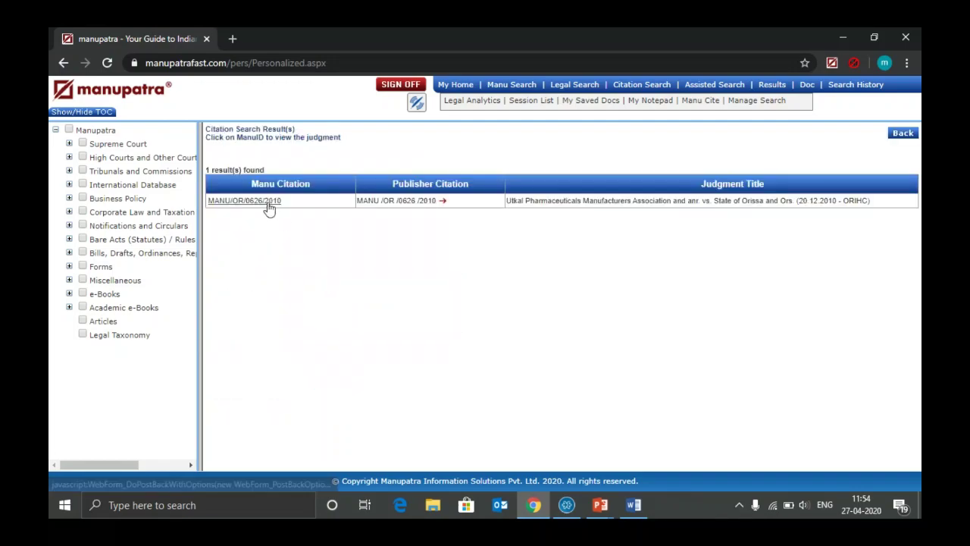
pyautogui.click(269, 209)
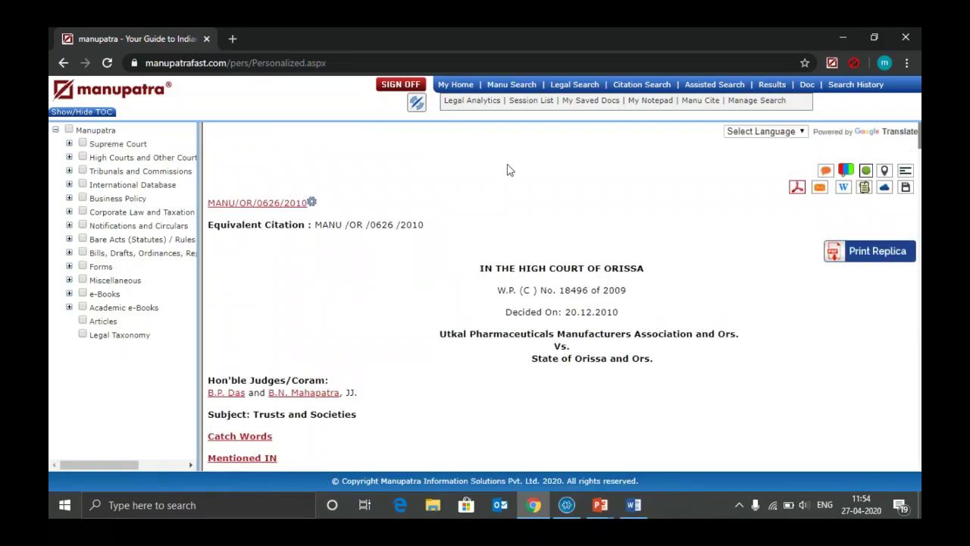
pyautogui.scroll(-4, 509, 170)
pyautogui.scroll(-10, 509, 170)
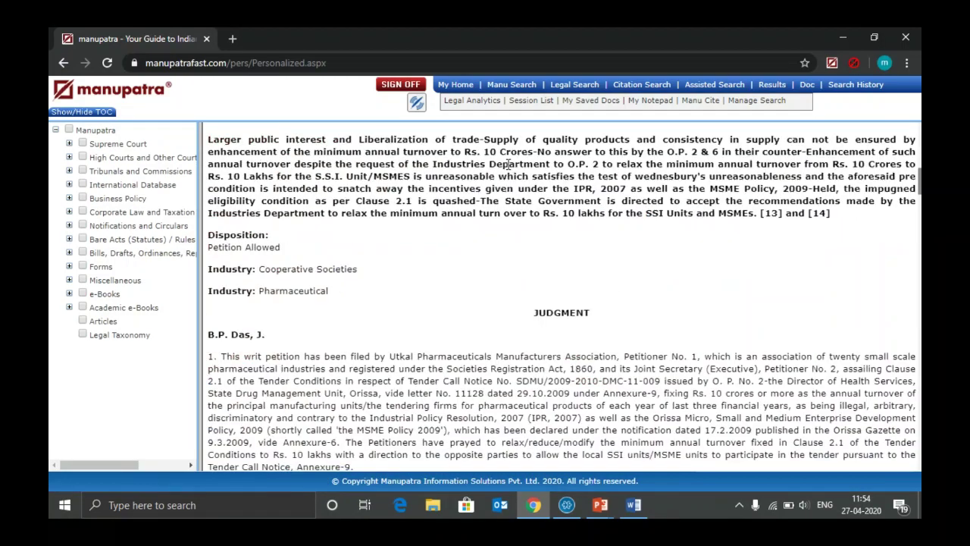
pyautogui.scroll(-20, 510, 166)
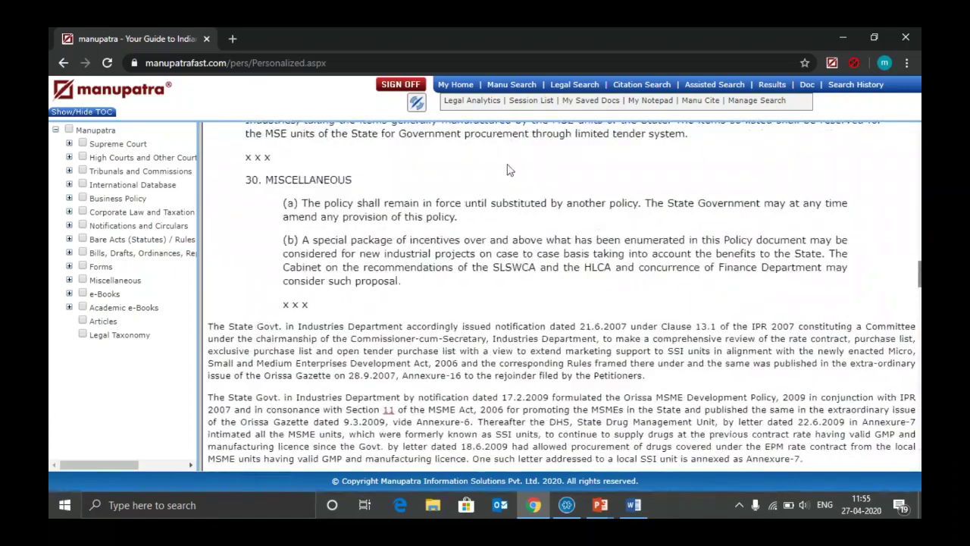
pyautogui.scroll(-20, 509, 170)
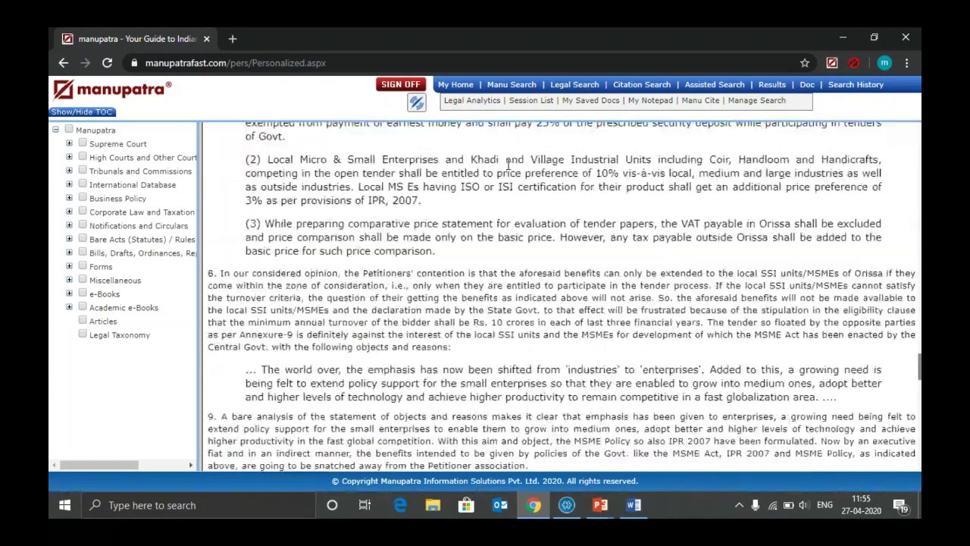
pyautogui.scroll(-1, 509, 164)
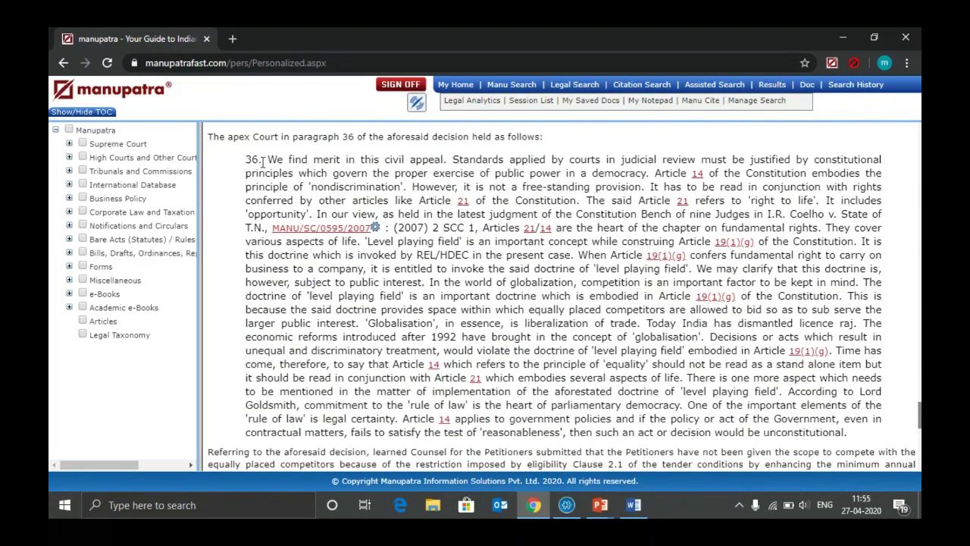
# Step: Highlight the quoted paragraph 36, its paragraph number and the reference (2007) 8 SCC 1 cited just above it
pyautogui.moveTo(247, 161); pyautogui.dragTo(704, 325)
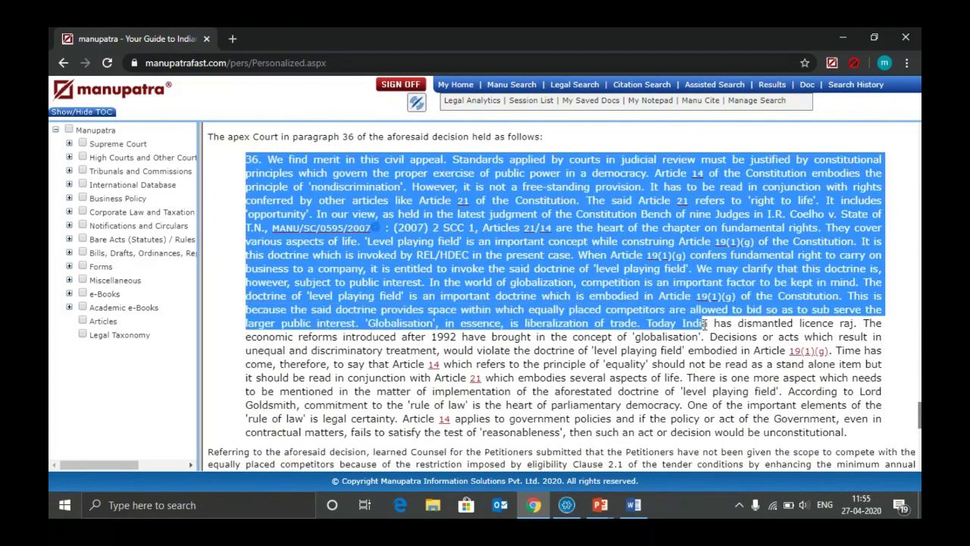
pyautogui.click(618, 144)
pyautogui.scroll(5, 617, 140)
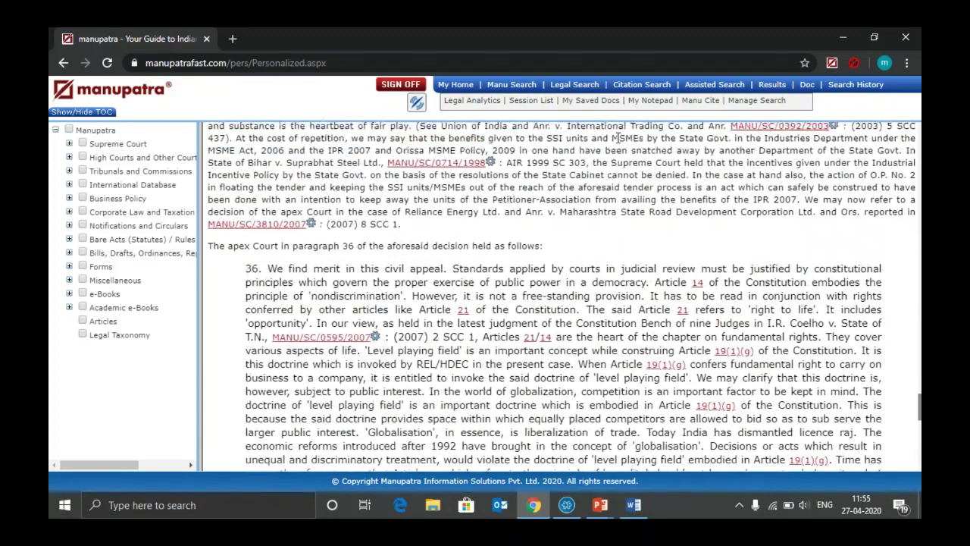
pyautogui.scroll(1, 617, 138)
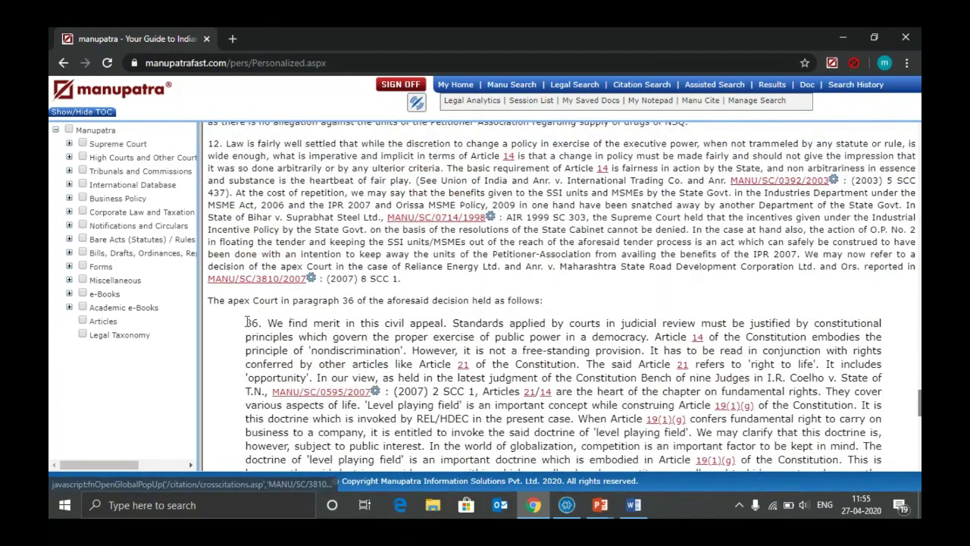
pyautogui.moveTo(246, 322); pyautogui.dragTo(265, 323)
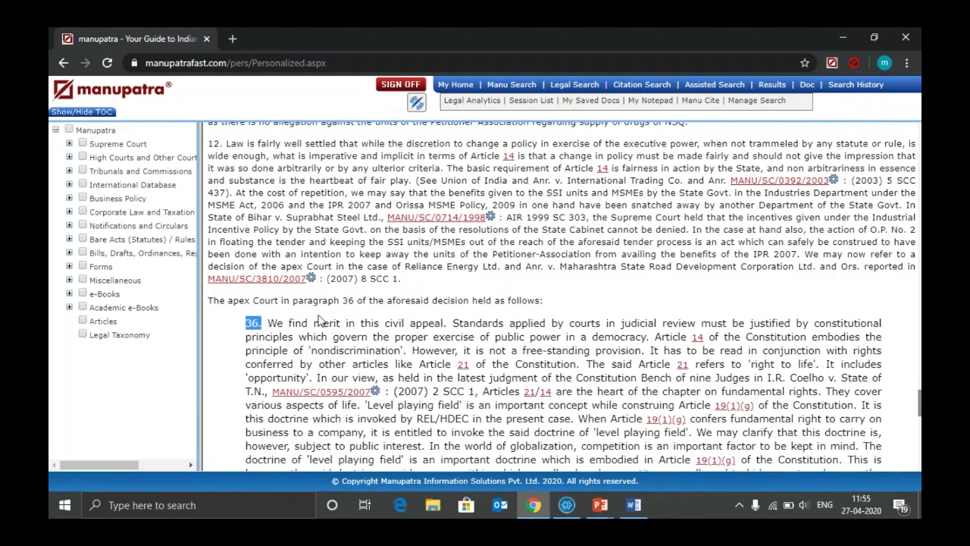
pyautogui.moveTo(397, 279); pyautogui.dragTo(329, 279)
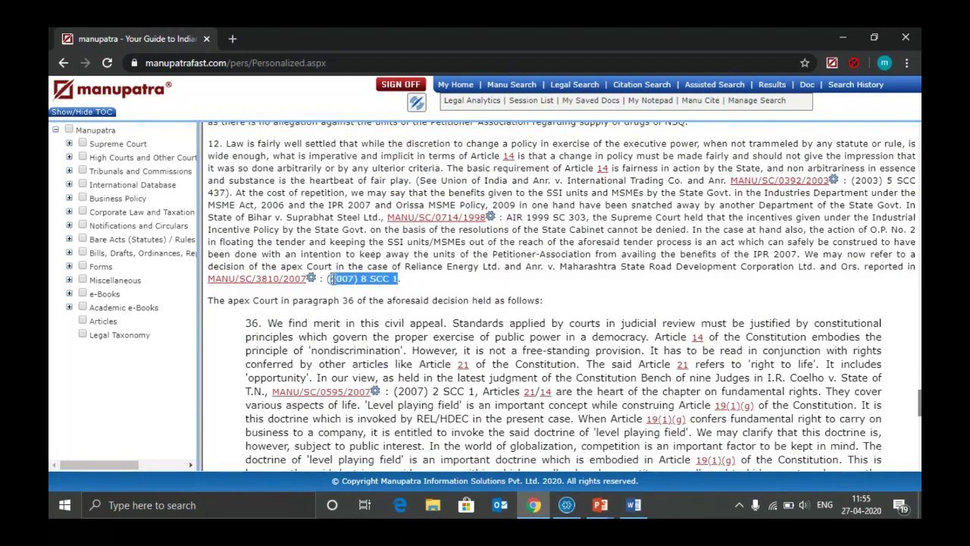
pyautogui.moveTo(265, 323); pyautogui.dragTo(246, 323)
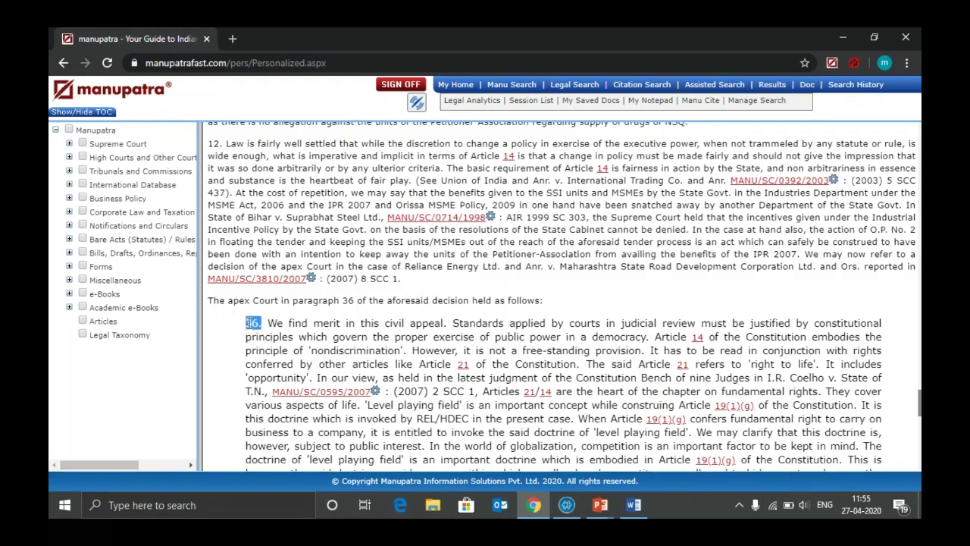
# Step: Return to the PowerPoint slide show and advance to the slide on searching judgments under an Act versus reading the Act
pyautogui.click(383, 321)
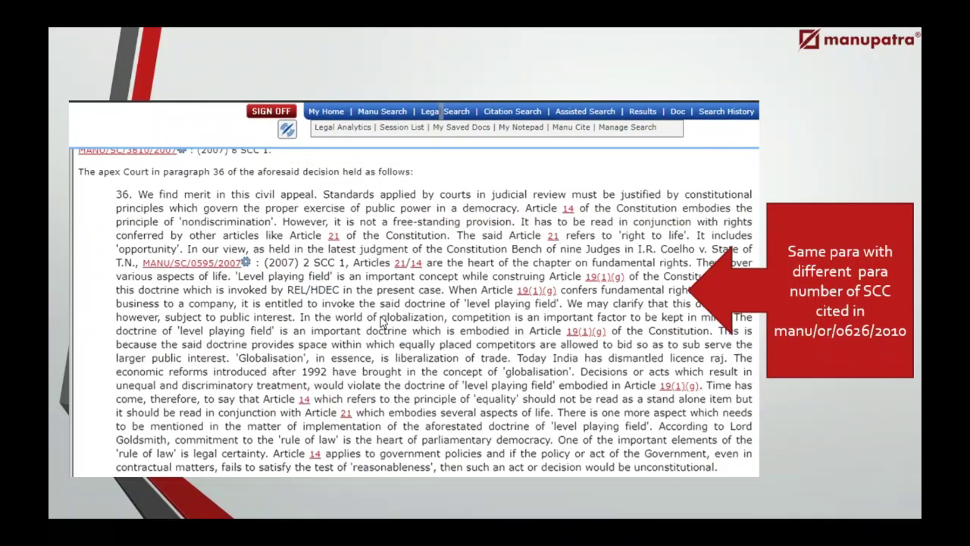
pyautogui.click(383, 322)
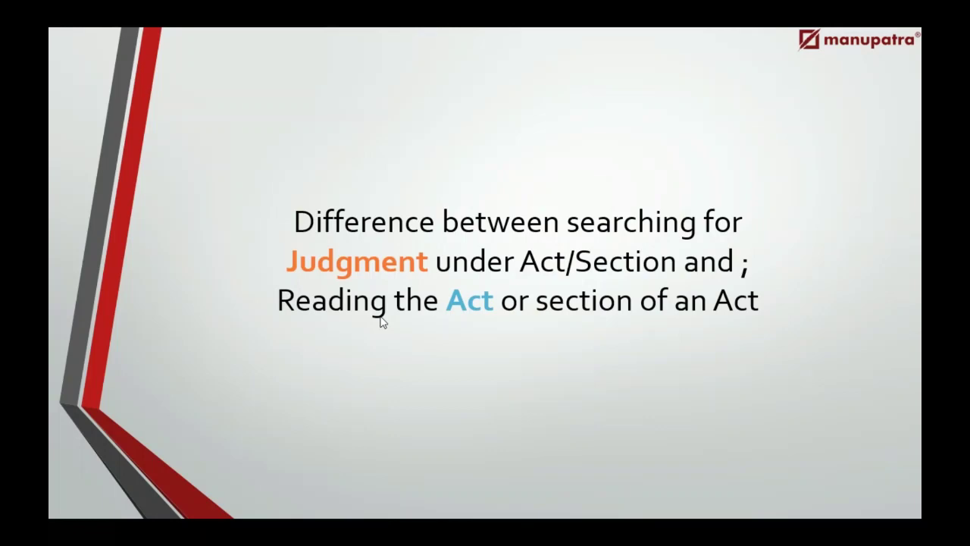
# Step: In Manupatra's Legal Search, choose NEGOTIABLE INSTRUMENTS ACT 1881 as the Act and enter section 138
pyautogui.hotkey('alt', 'Tab')
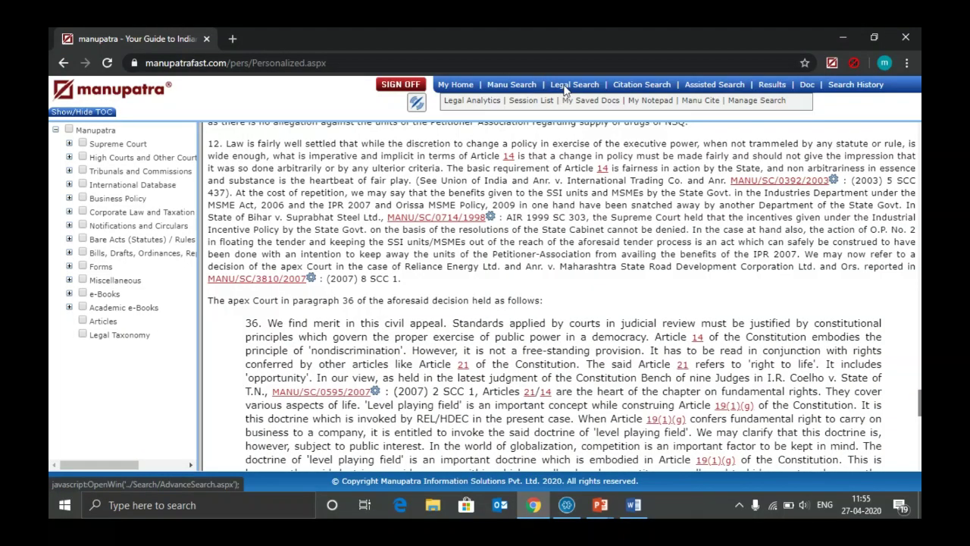
pyautogui.click(564, 86)
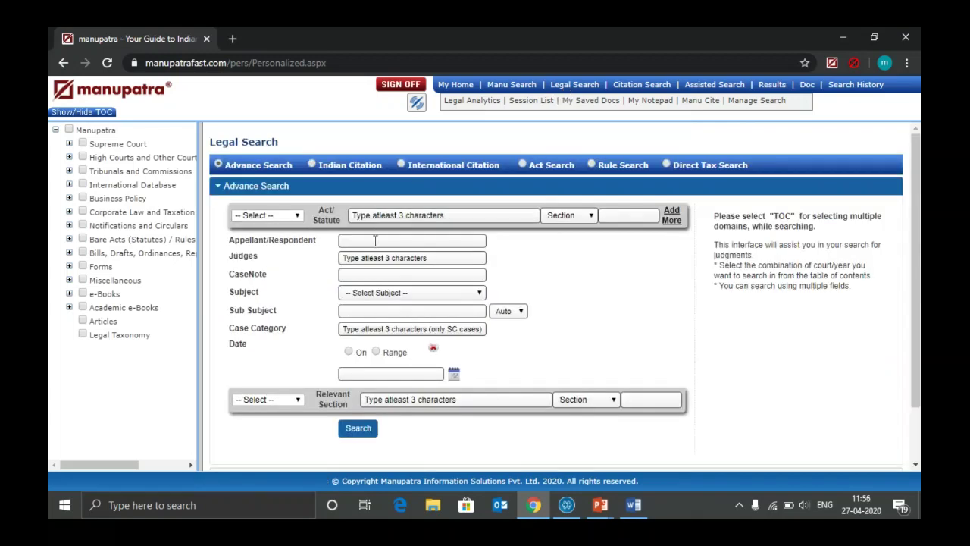
pyautogui.click(411, 217)
pyautogui.write('ni')
pyautogui.click(419, 227)
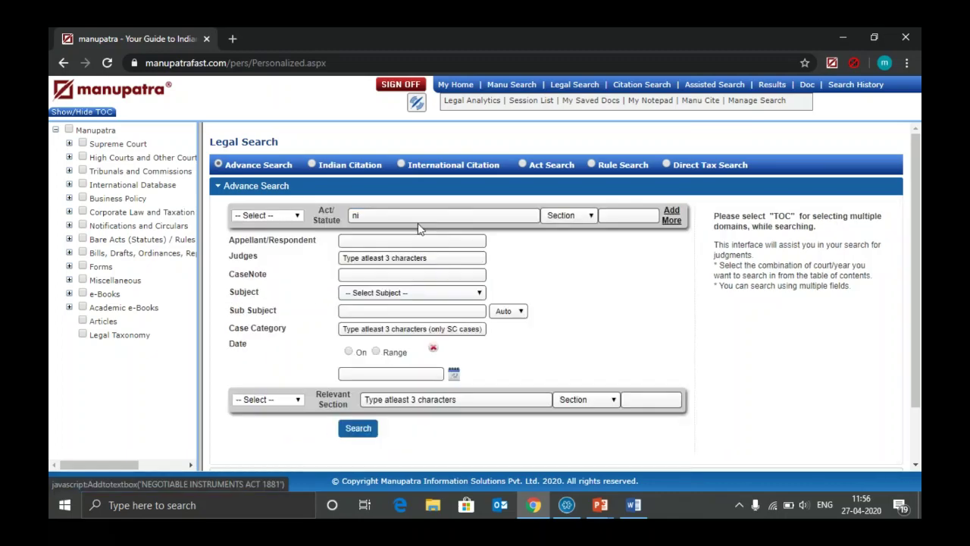
pyautogui.click(616, 215)
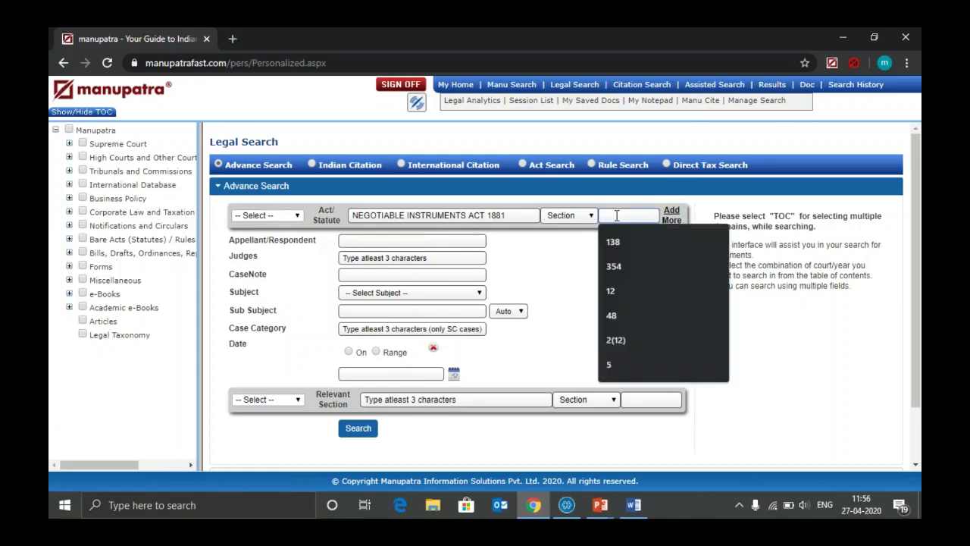
pyautogui.click(625, 239)
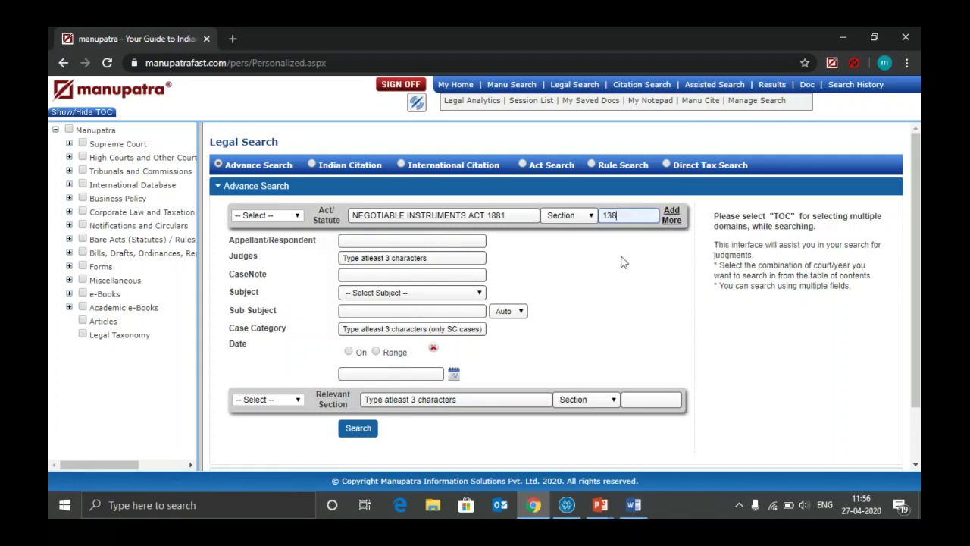
# Step: Add CODE OF CRIMINAL PROCEDURE 1973 CrPC, section 200, as a second Act and run the judgment search
pyautogui.click(671, 216)
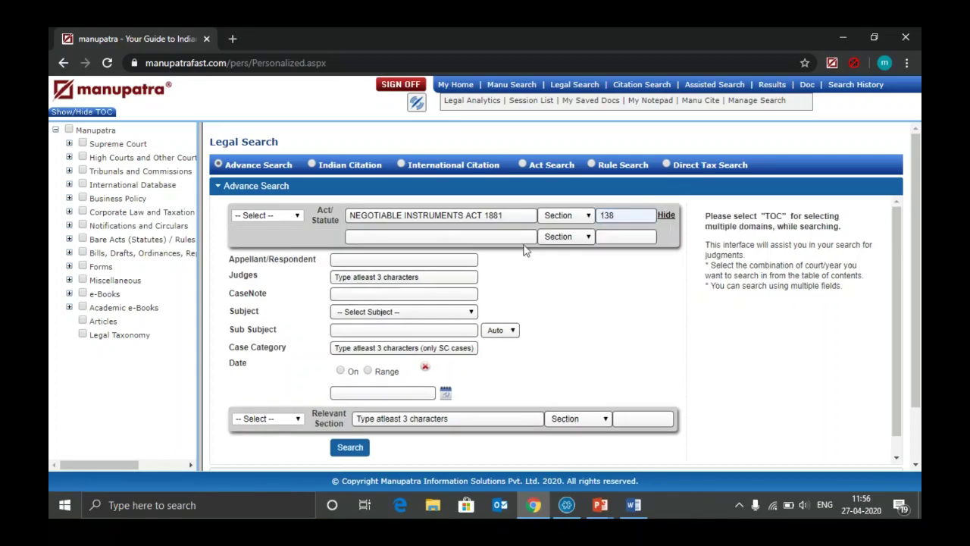
pyautogui.click(497, 238)
pyautogui.write('c')
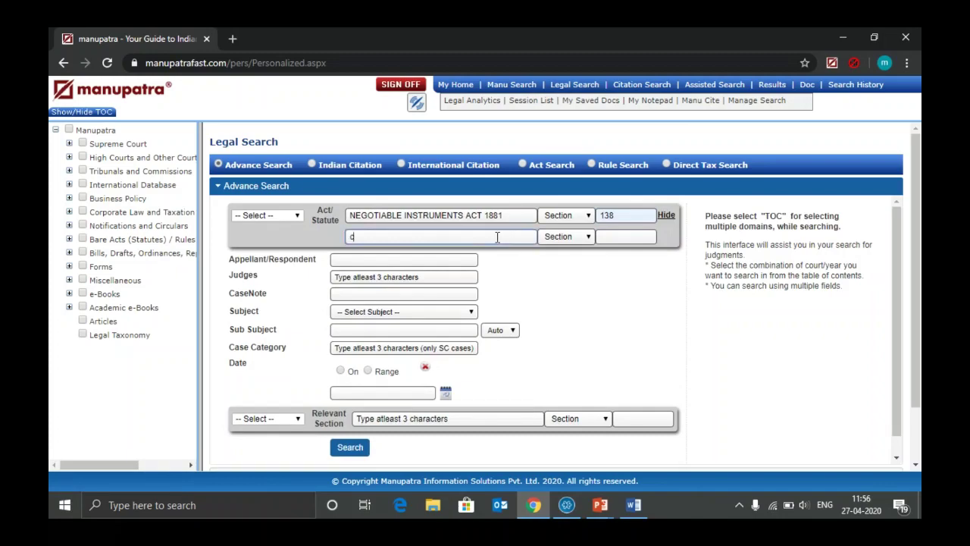
pyautogui.write('r')
pyautogui.click(489, 257)
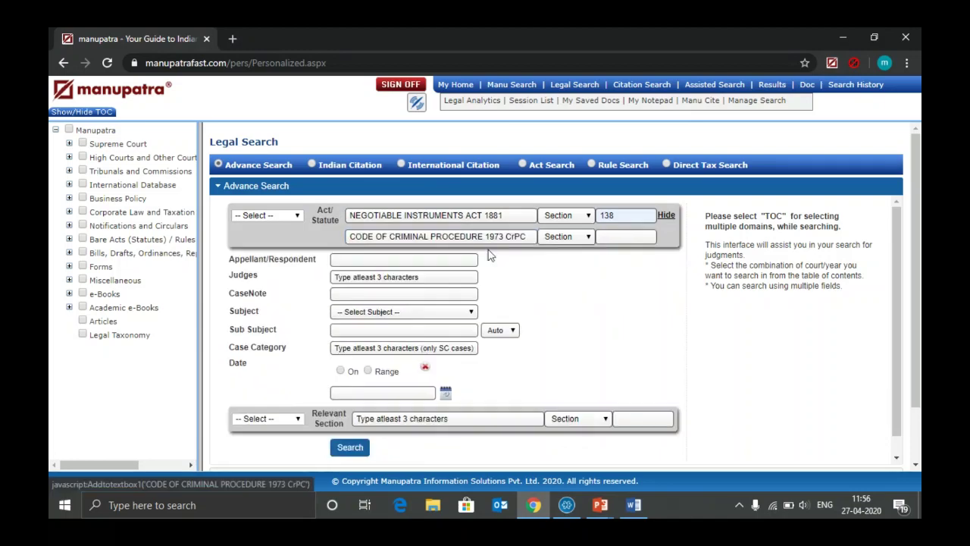
pyautogui.click(626, 237)
pyautogui.write('200')
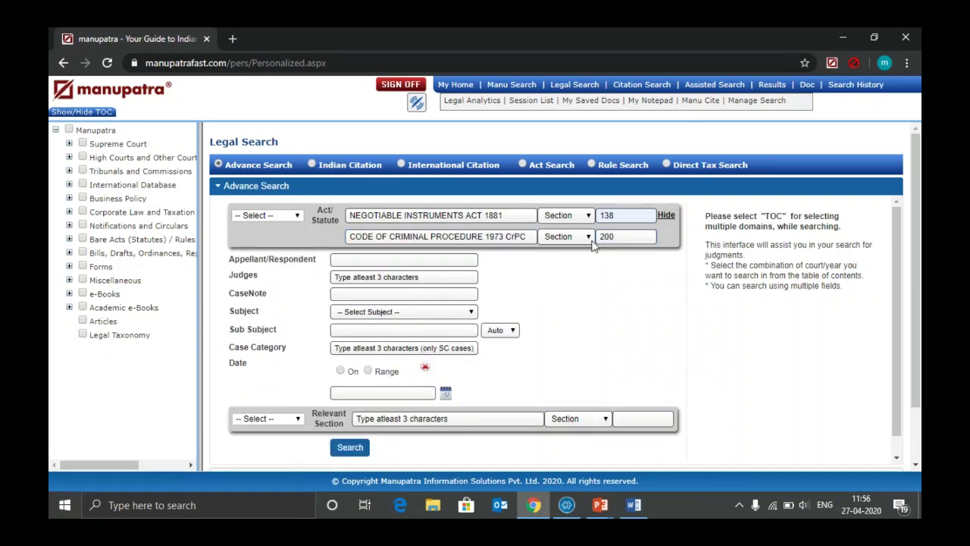
pyautogui.click(351, 449)
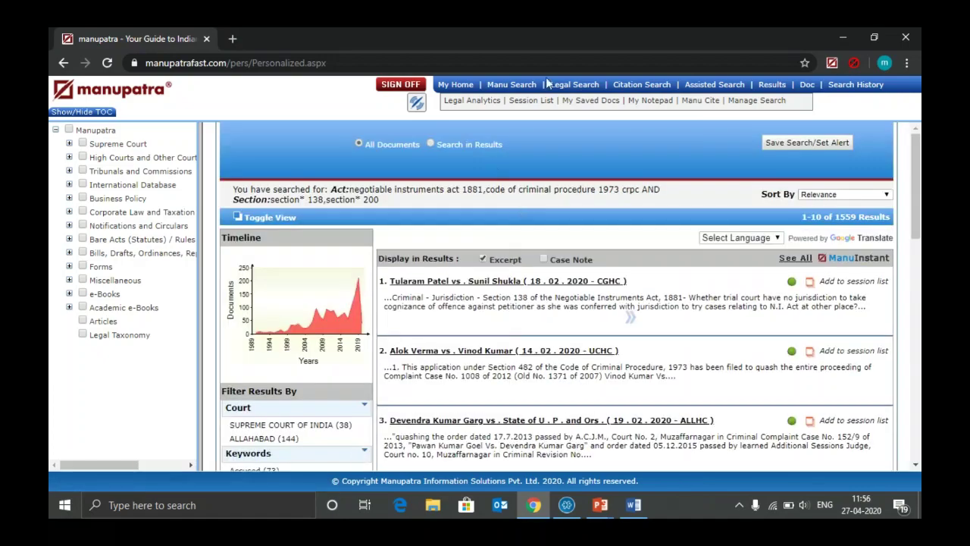
# Step: Switch Legal Search to Act Search and try listing central Acts by the abbreviation "ni"
pyautogui.click(573, 88)
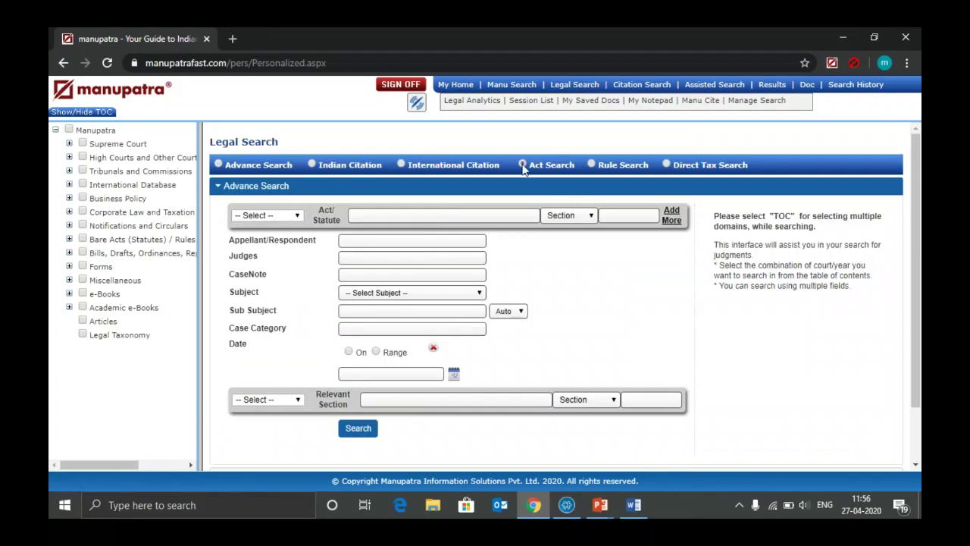
pyautogui.click(522, 166)
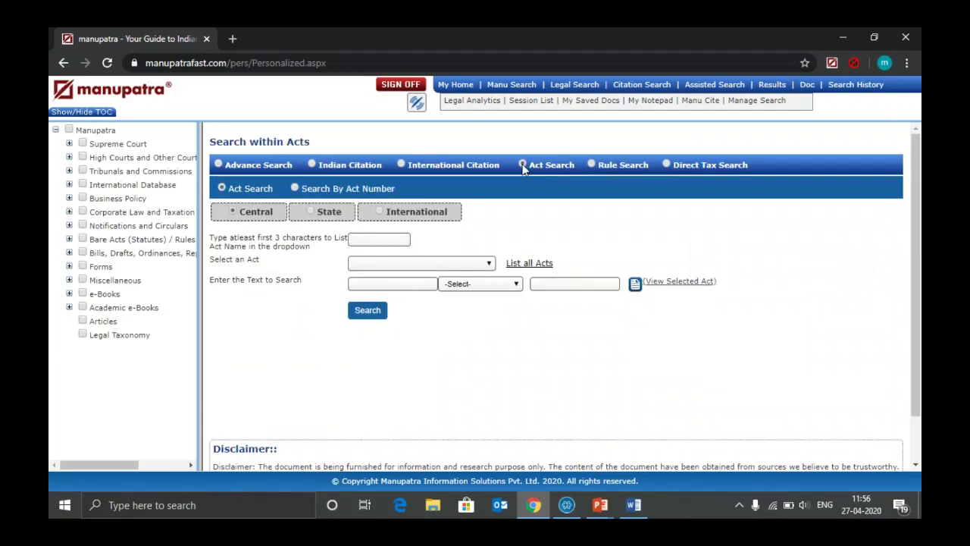
pyautogui.click(396, 238)
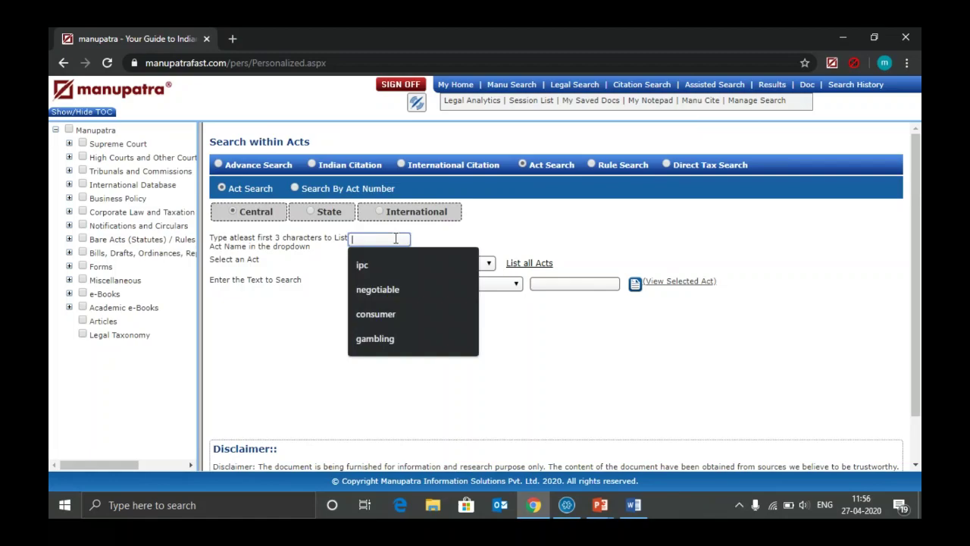
pyautogui.write('ni')
pyautogui.hotkey('ctrl', 'a')
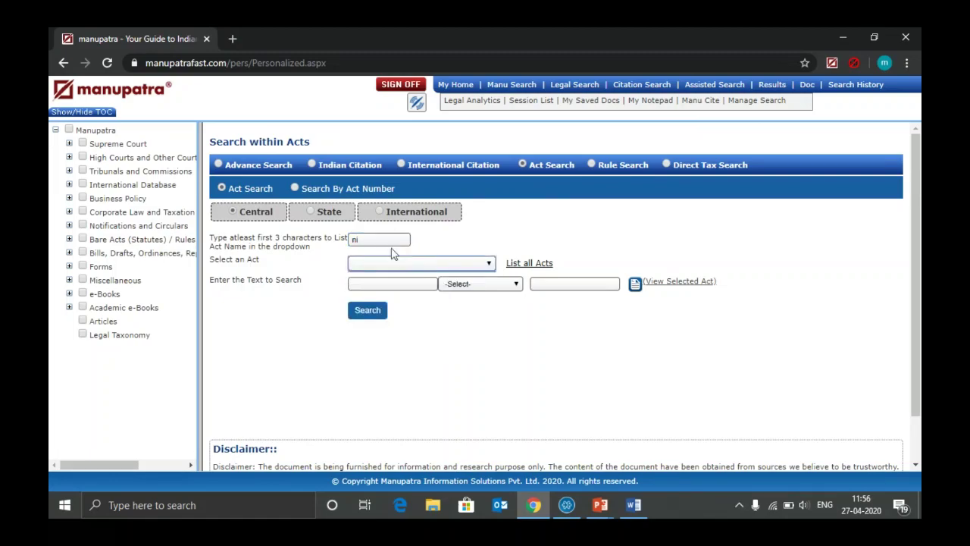
# Step: Replace the Act name filter with "negotiable" and select the NEGOTIABLE INSTRUMENTS ACT from the matching Acts
pyautogui.click(390, 240)
pyautogui.press('BackSpace')
pyautogui.write('egotiable')
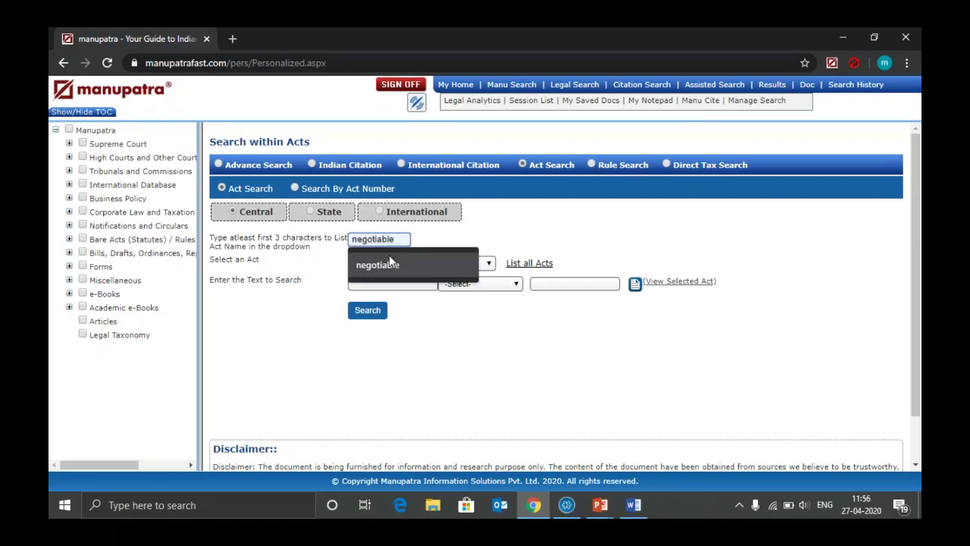
pyautogui.click(389, 257)
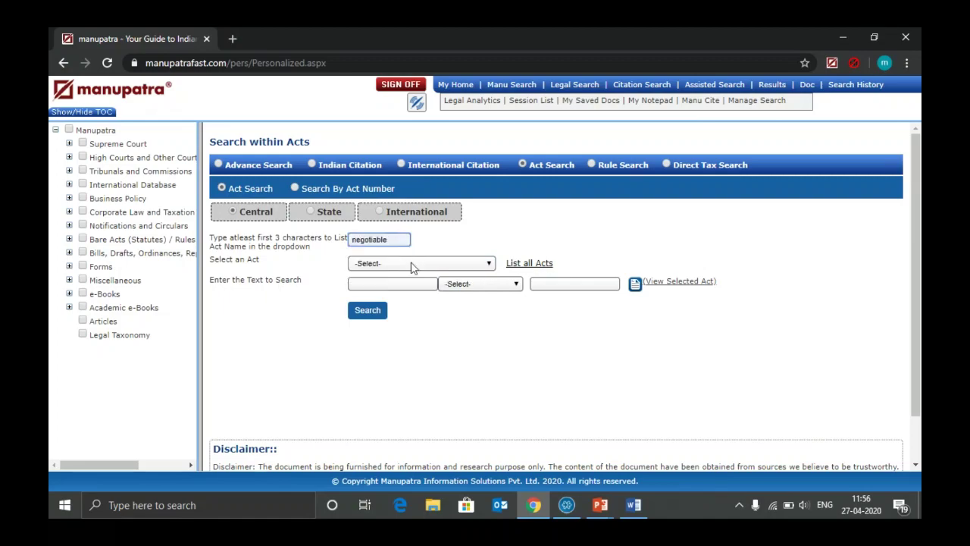
pyautogui.click(411, 262)
pyautogui.click(413, 285)
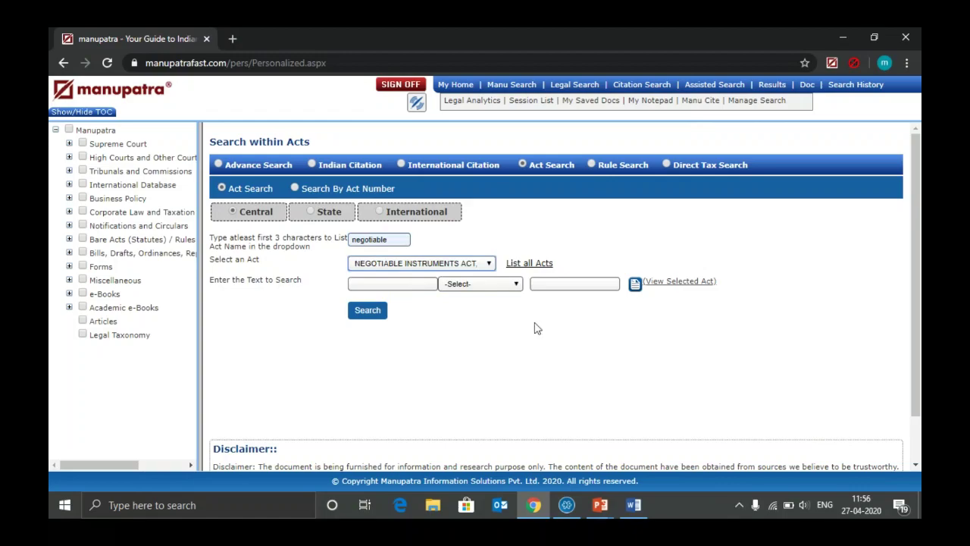
# Step: Restrict the Act search to Section 138 and run it
pyautogui.click(514, 285)
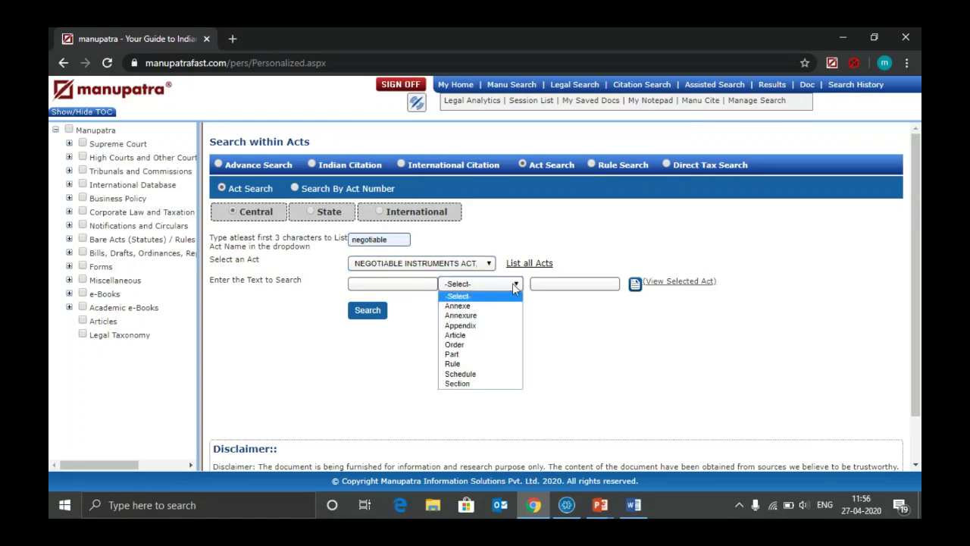
pyautogui.click(485, 384)
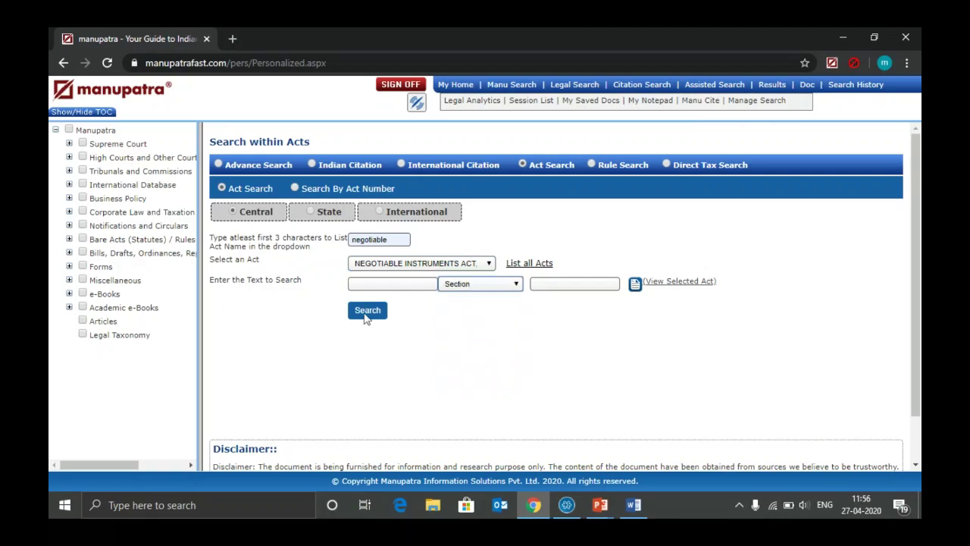
pyautogui.click(596, 285)
pyautogui.write('13')
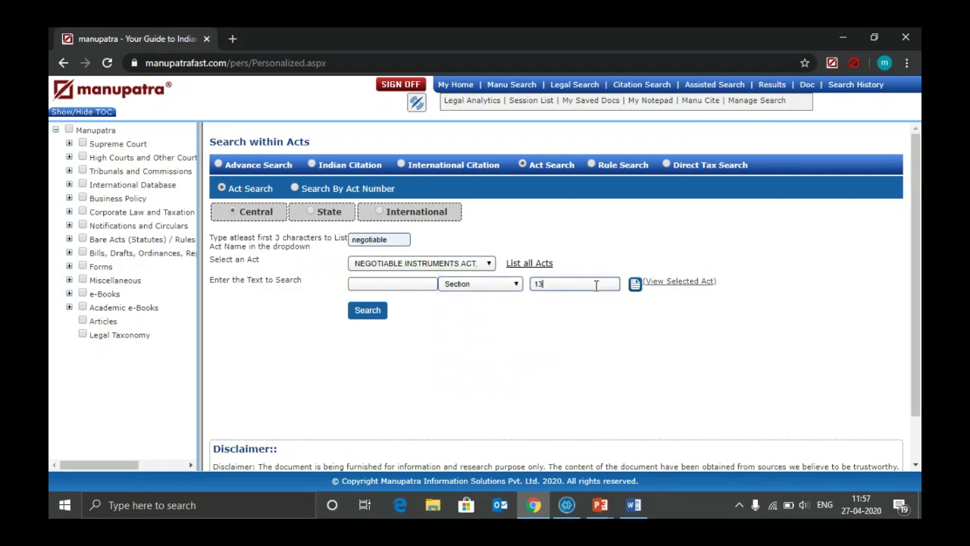
pyautogui.write('8')
pyautogui.click(380, 313)
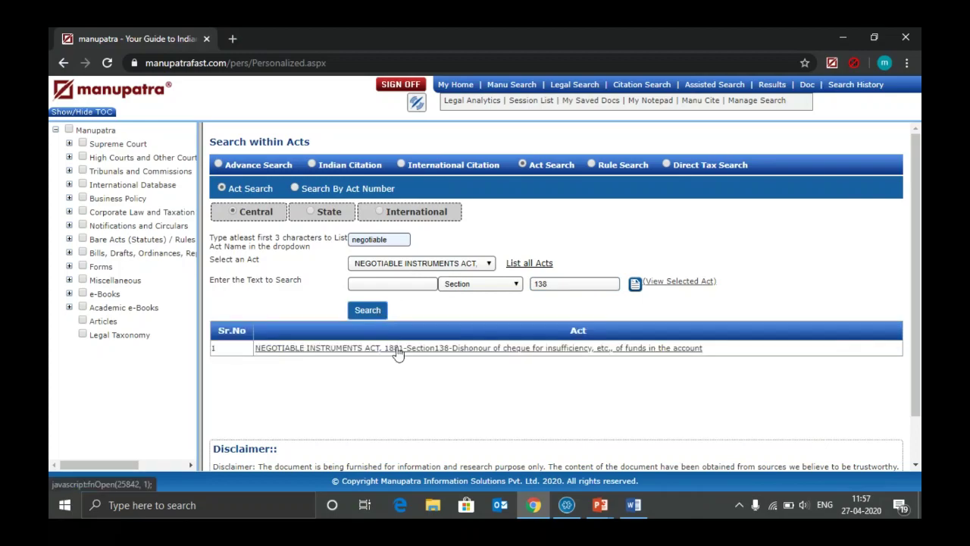
# Step: View the text of Section 138 of the Negotiable Instruments Act, 1881 in a maximized window, and close it
pyautogui.click(397, 348)
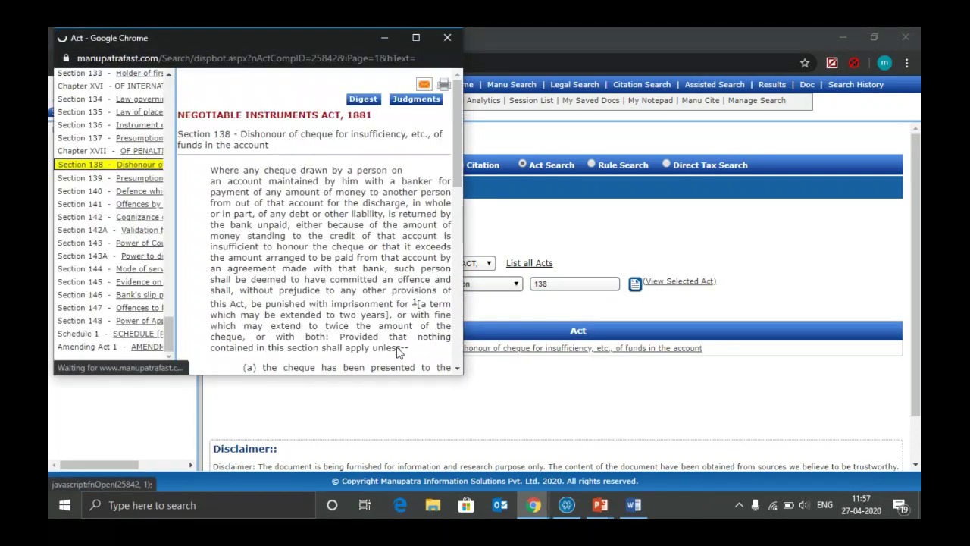
pyautogui.click(417, 38)
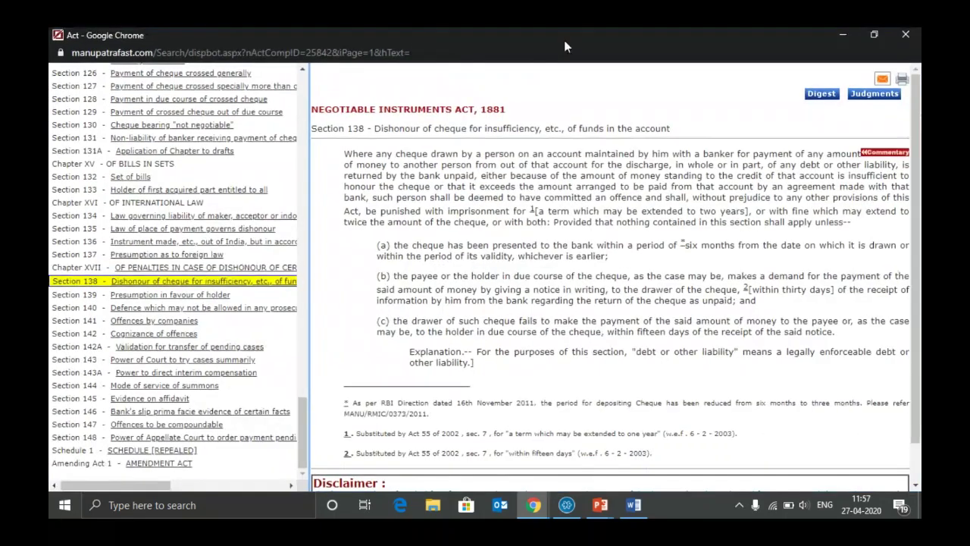
pyautogui.click(915, 36)
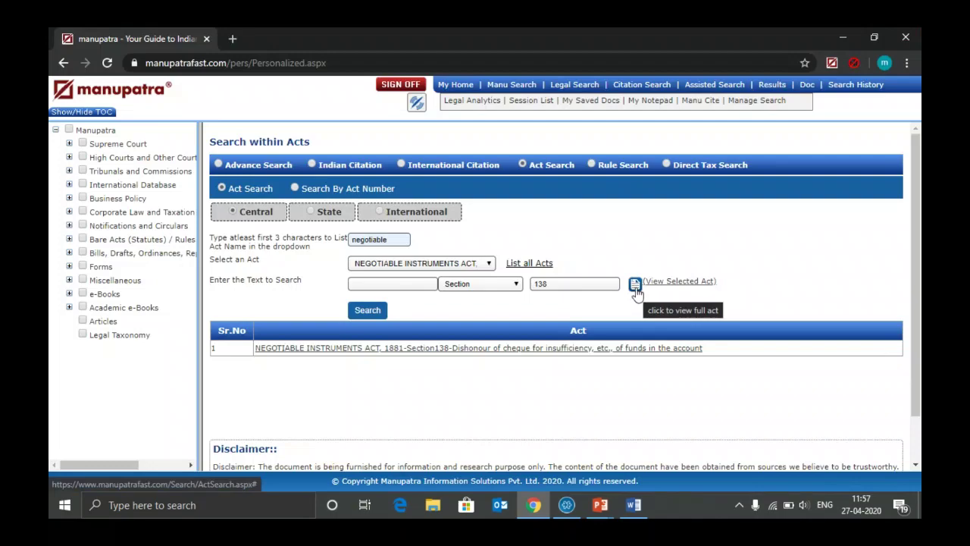
# Step: View the full Negotiable Instruments Act, browse its sections from the preamble, and close it
pyautogui.click(636, 288)
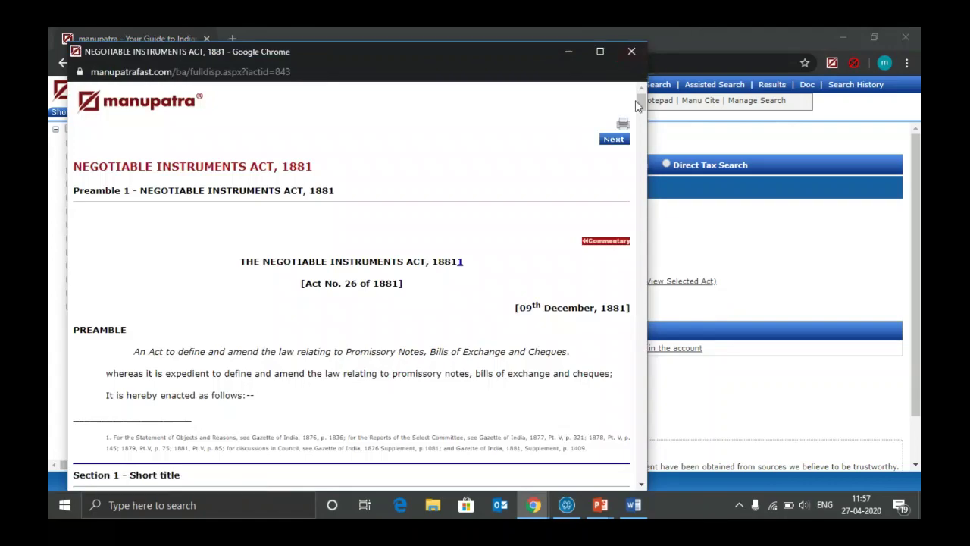
pyautogui.moveTo(641, 104); pyautogui.dragTo(657, 259)
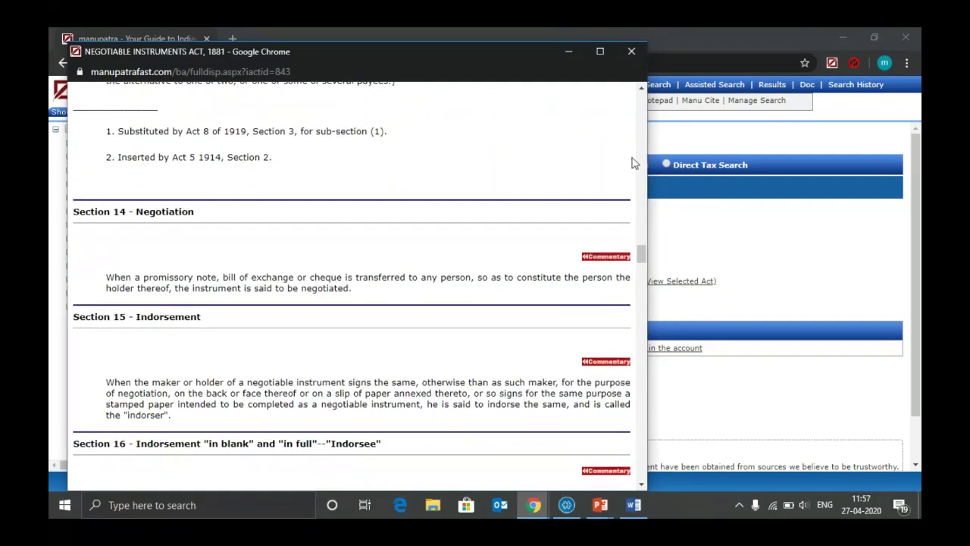
pyautogui.click(631, 57)
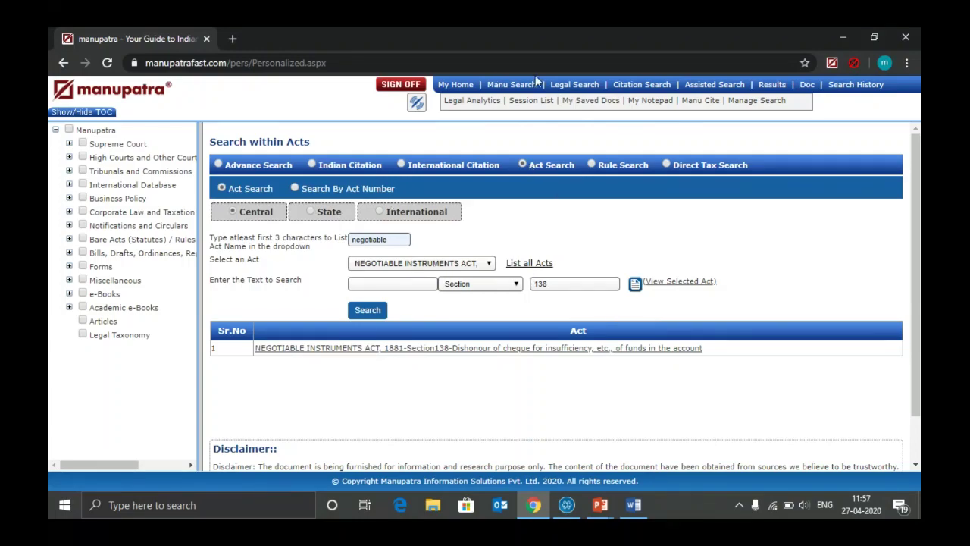
# Step: Go back to the Legal Search form, switch to the PowerPoint slide show and advance to the slide about IPC 354
pyautogui.click(586, 86)
pyautogui.hotkey('alt', 'Tab')
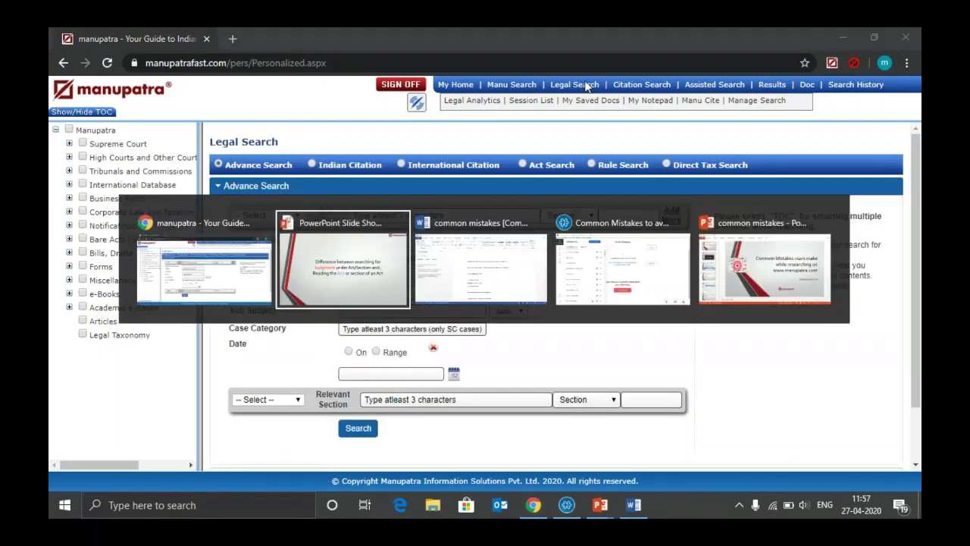
pyautogui.press('Right')
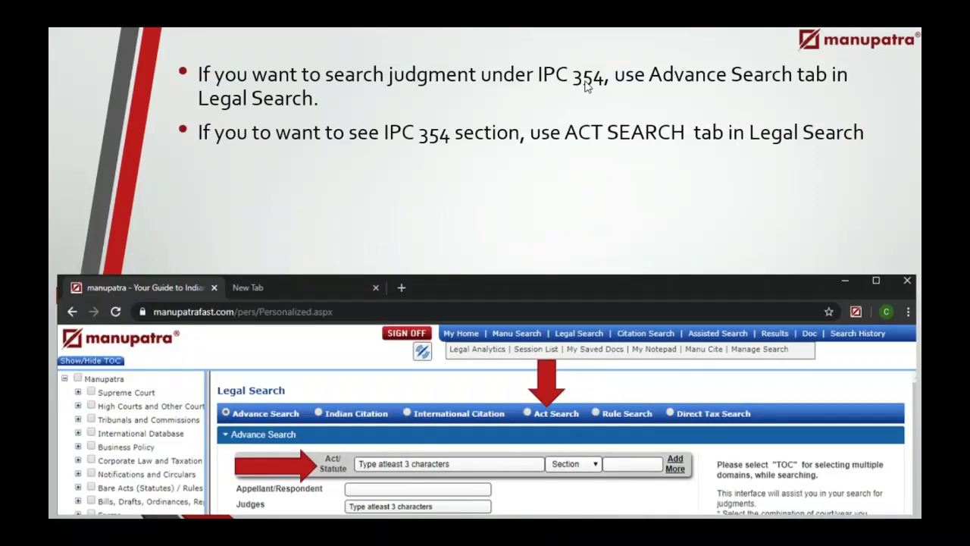
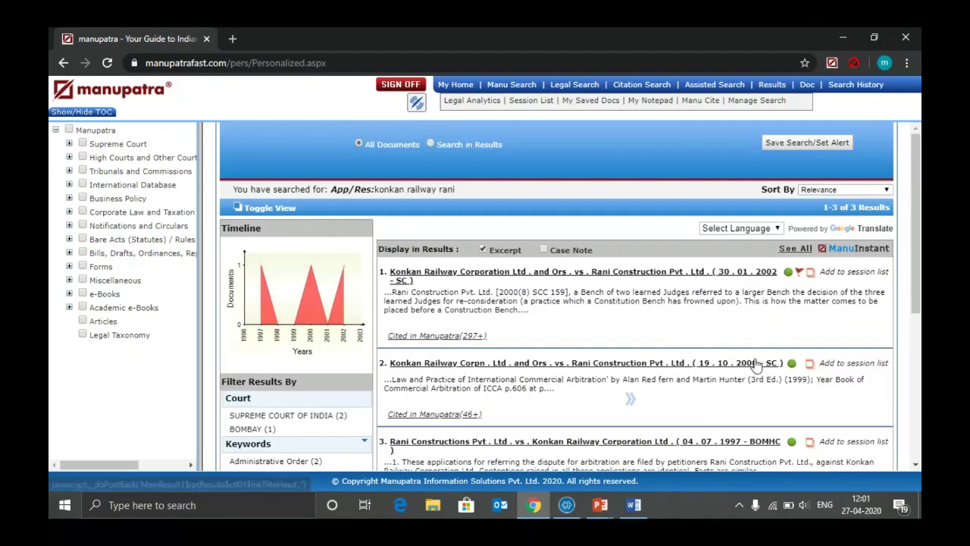
# Step: Examine the interactive timeline authority check of the 2002 Konkan Railway vs. Rani Construction judgment, and close the report
pyautogui.click(790, 276)
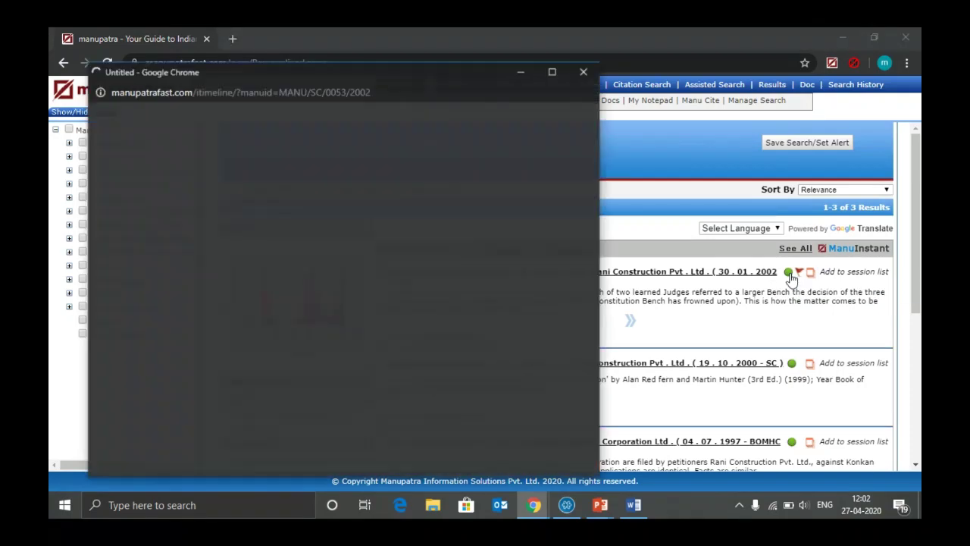
pyautogui.click(555, 75)
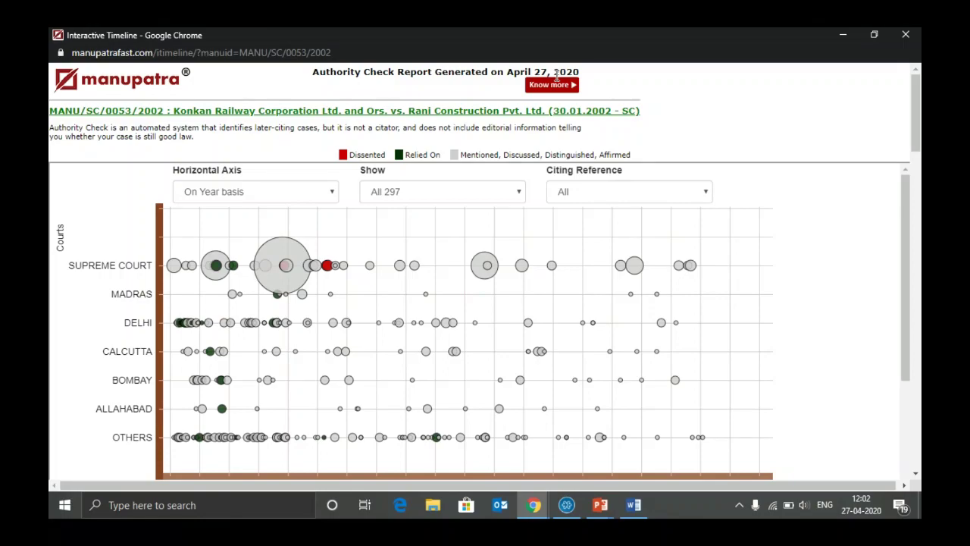
pyautogui.click(906, 36)
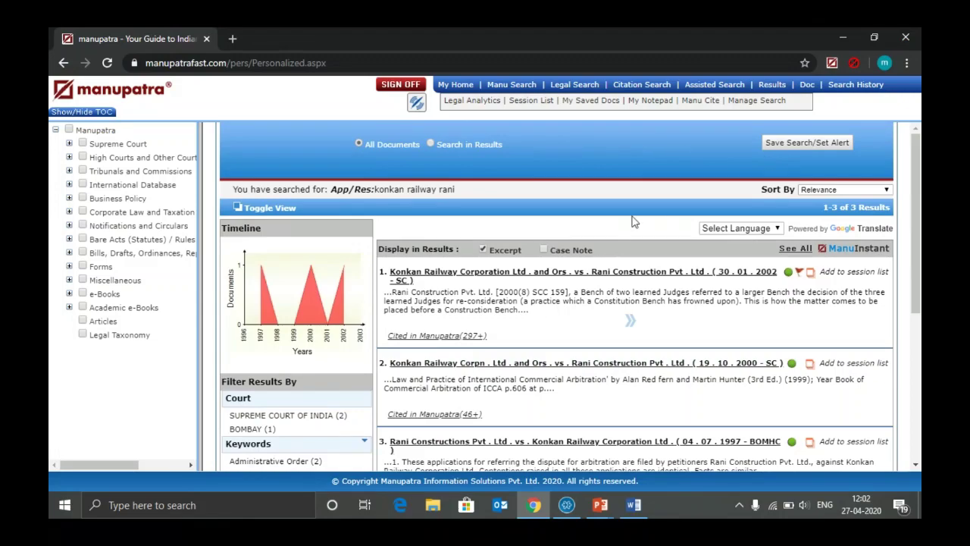
# Step: View the judgment that overruled the 2002 Konkan Railway decision in a maximized window, and close it
pyautogui.click(800, 274)
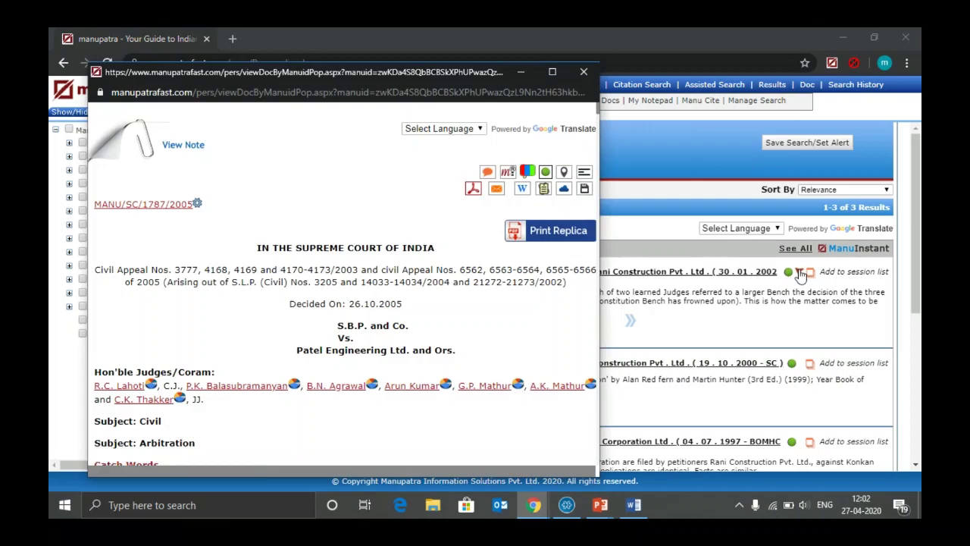
pyautogui.click(552, 71)
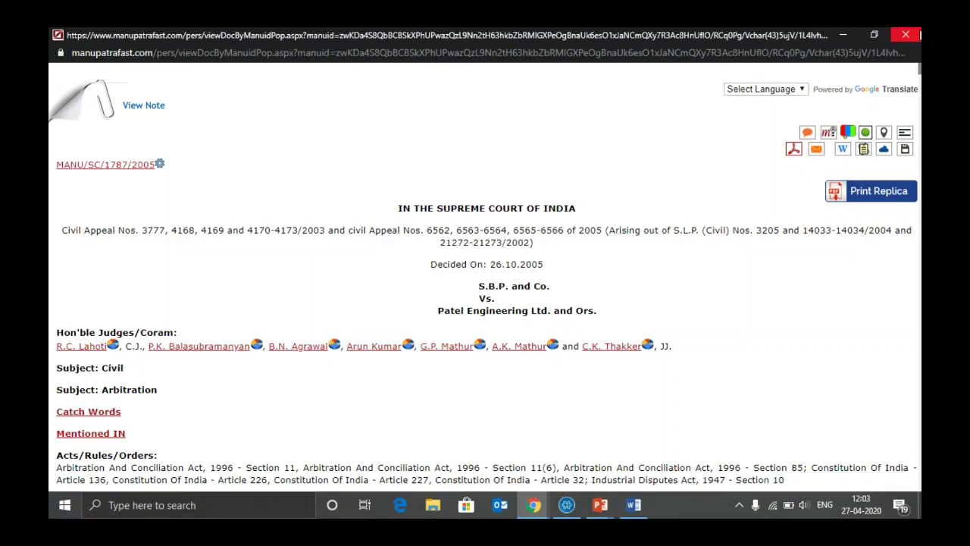
pyautogui.click(919, 35)
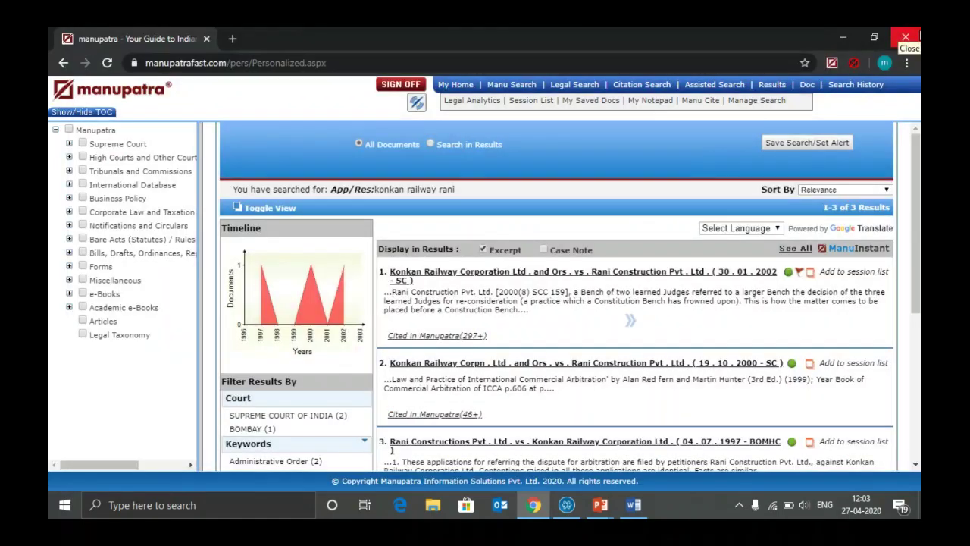
# Step: Advance the PowerPoint slide show to the Filter Results By slide and return to the Manupatra results in Chrome
pyautogui.click(920, 35)
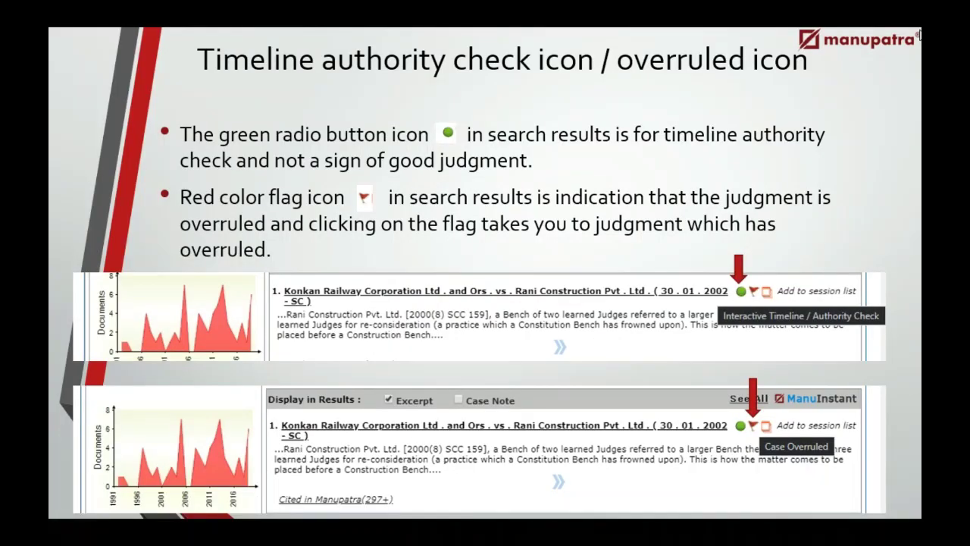
pyautogui.press('Right')
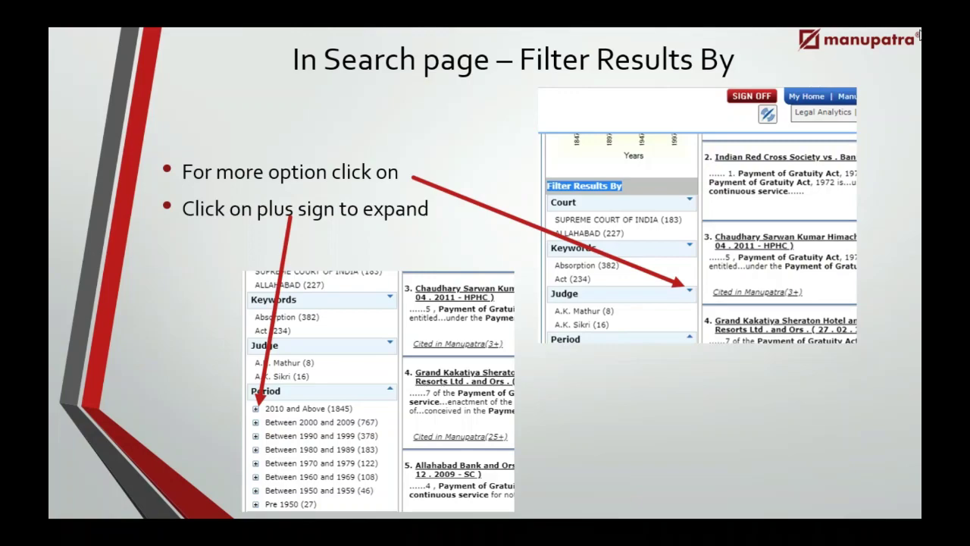
pyautogui.hotkey('alt', 'Tab')
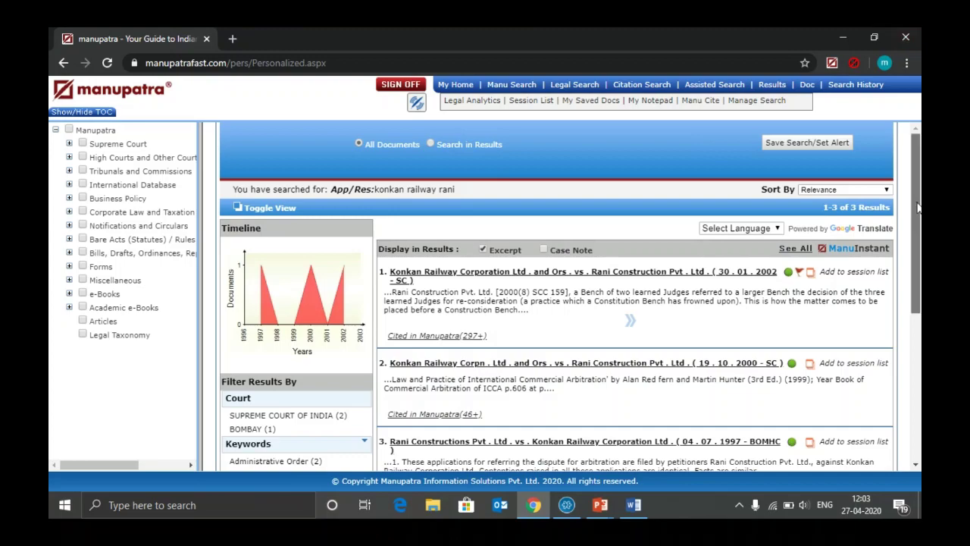
# Step: Examine the full Keywords and Judge lists under Filter Results By, collapsing each one again
pyautogui.scroll(-2, 921, 266)
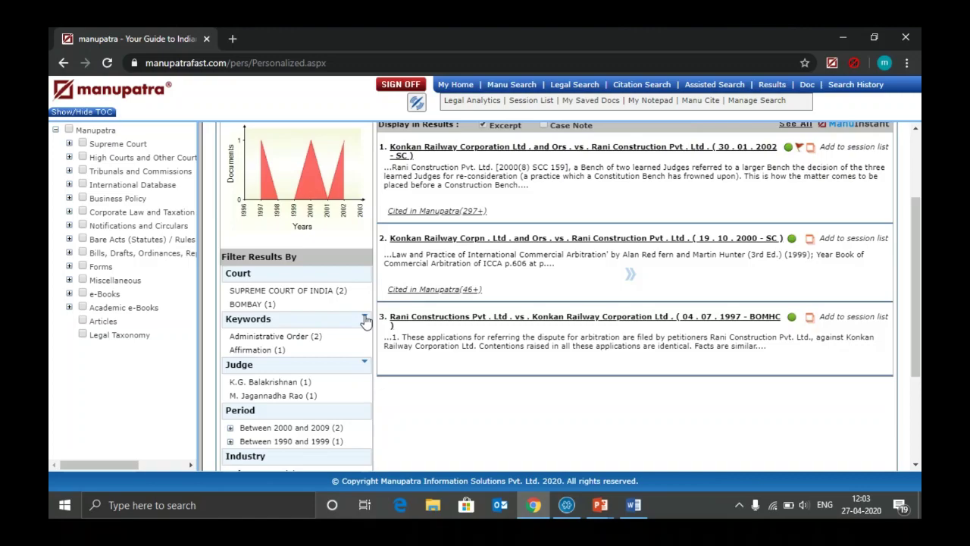
pyautogui.click(365, 319)
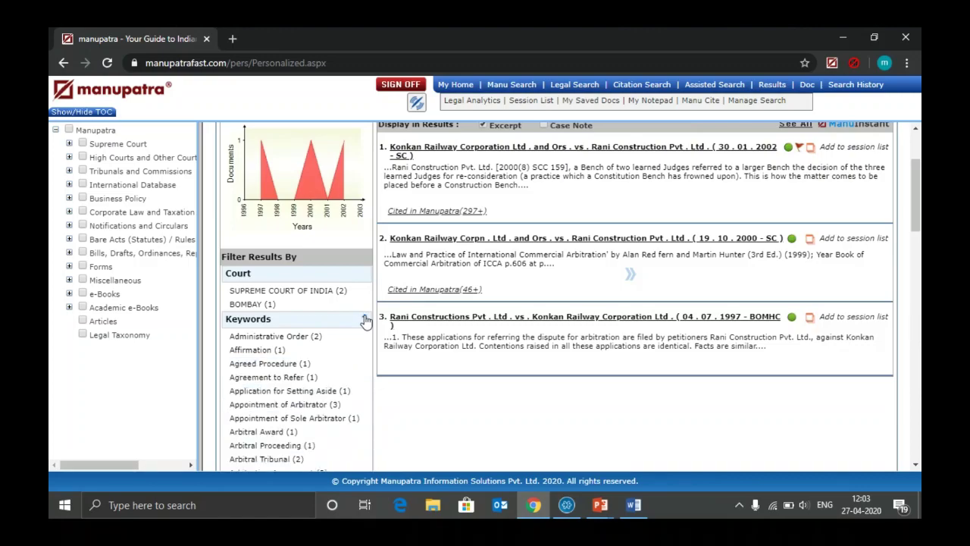
pyautogui.click(365, 319)
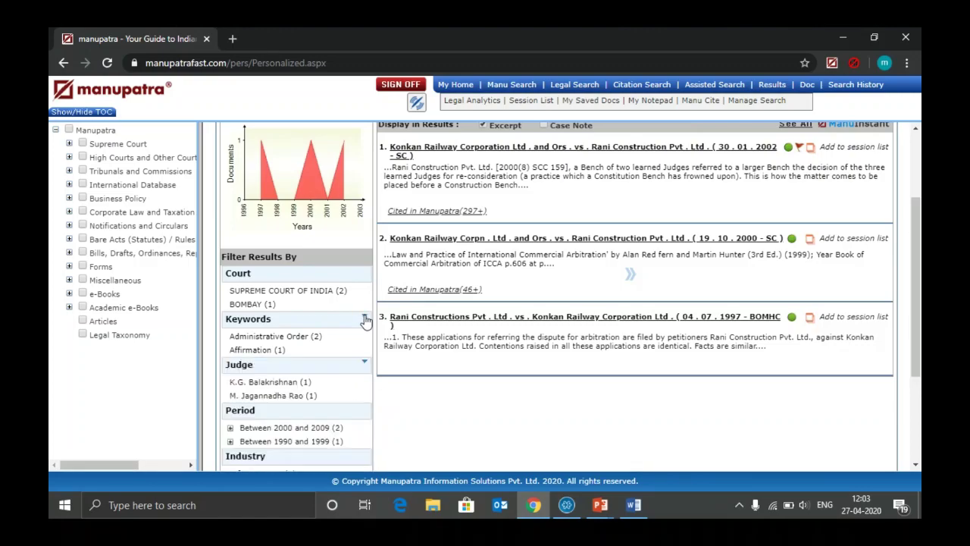
pyautogui.click(364, 365)
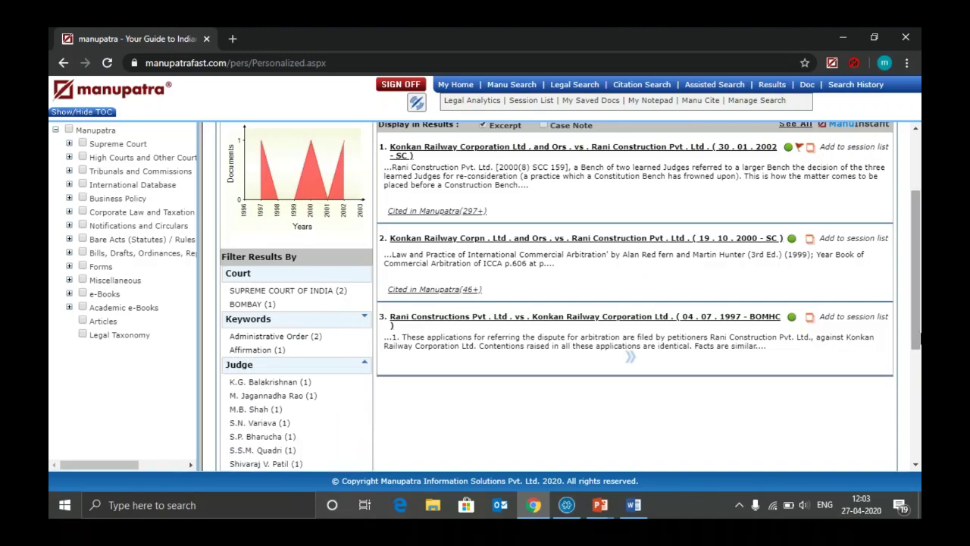
pyautogui.moveTo(918, 326); pyautogui.dragTo(920, 392)
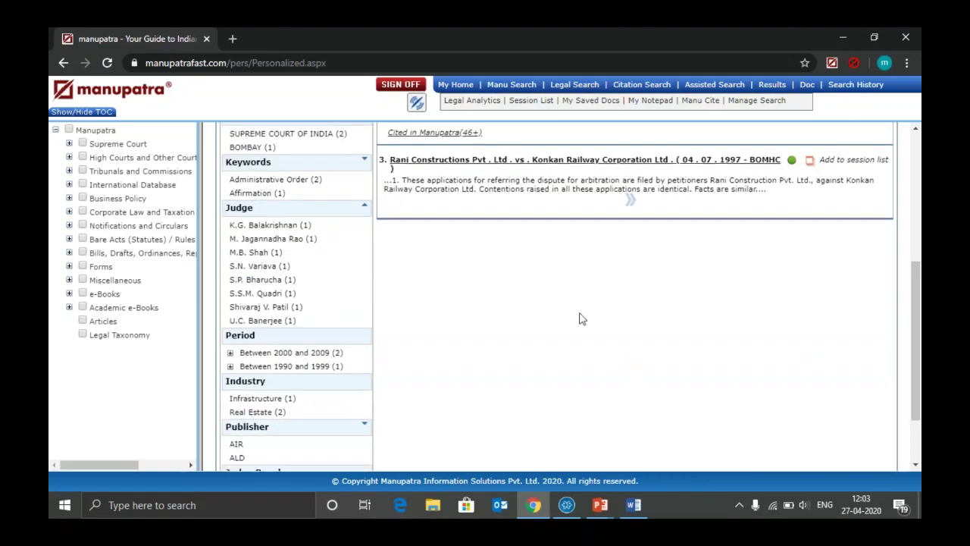
pyautogui.click(366, 209)
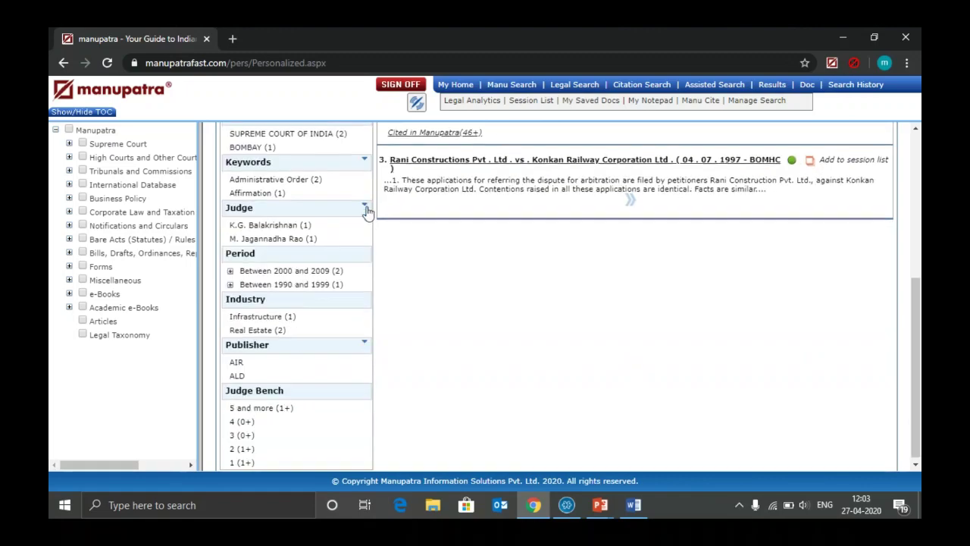
# Step: Expand the Publisher filter and the 2000 to 2009 and 1990 to 1999 period ranges to view their entries
pyautogui.click(364, 343)
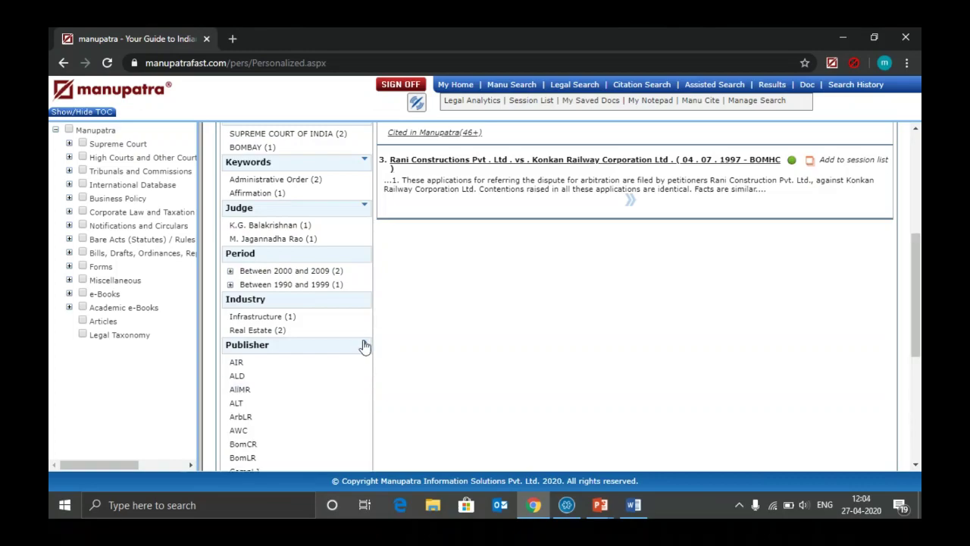
pyautogui.click(230, 273)
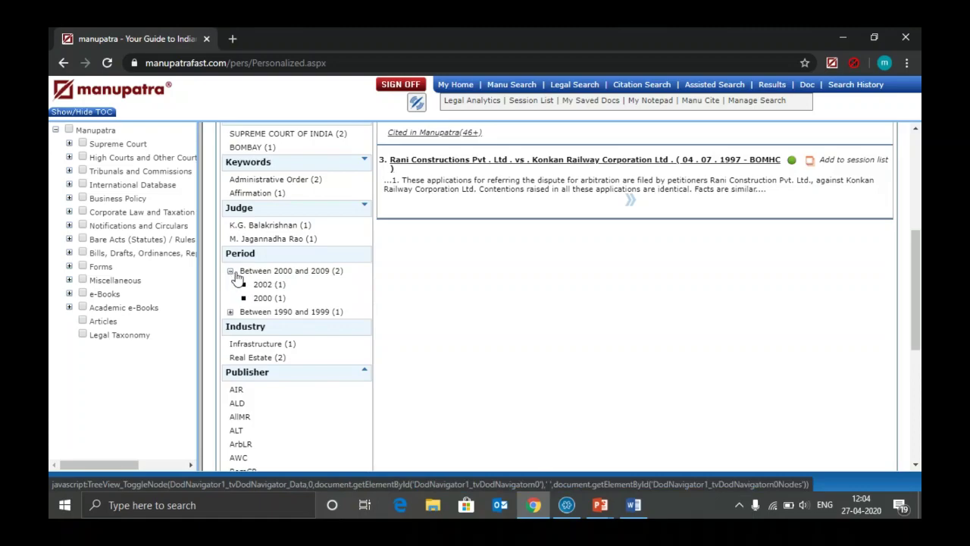
pyautogui.click(267, 299)
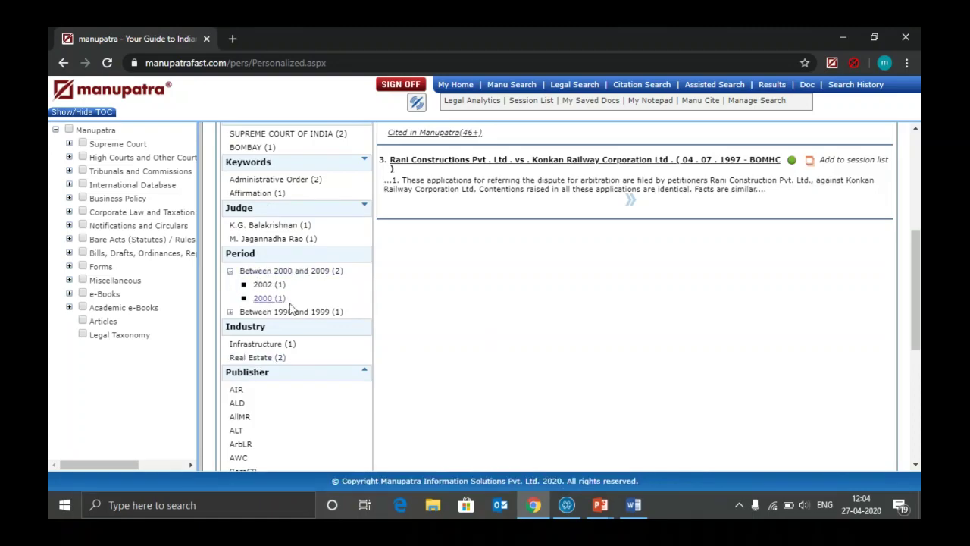
pyautogui.click(229, 313)
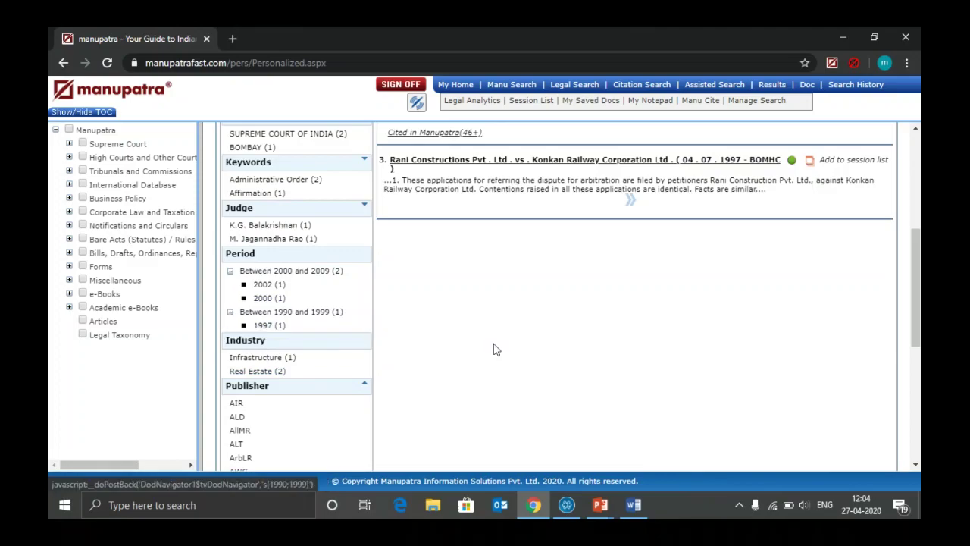
# Step: Return from the Save Search / Set Alert slide to Manupatra in Chrome and open a blank Legal Search form
pyautogui.scroll(1, 494, 349)
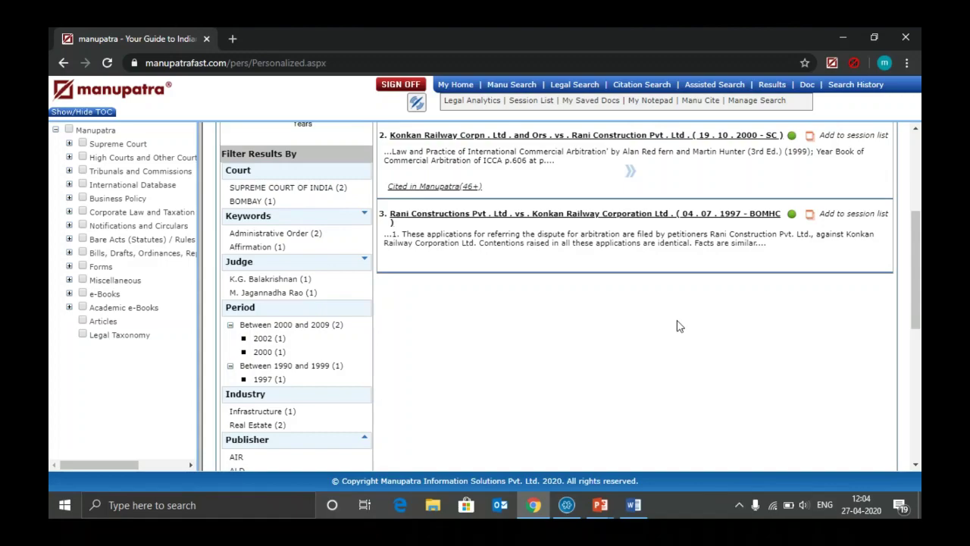
pyautogui.scroll(2, 677, 325)
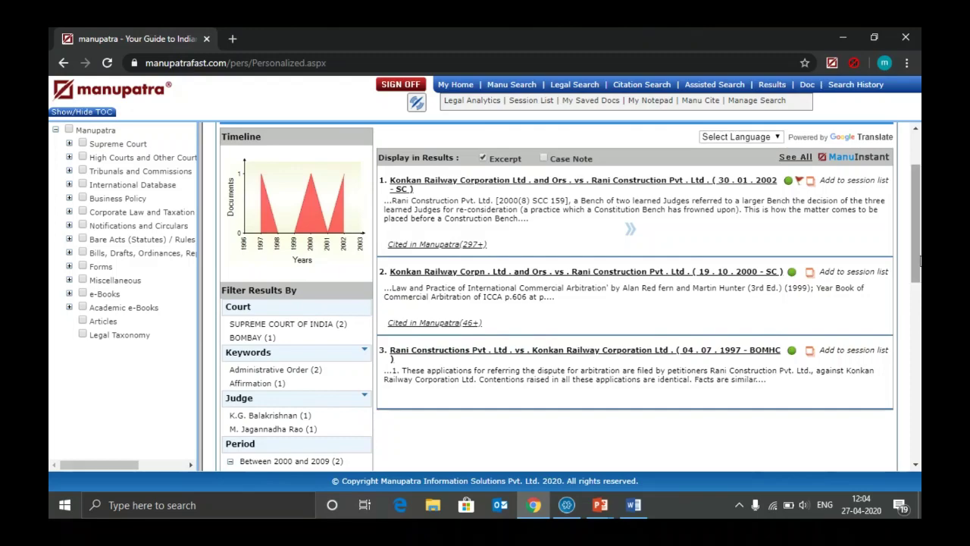
pyautogui.scroll(2, 920, 261)
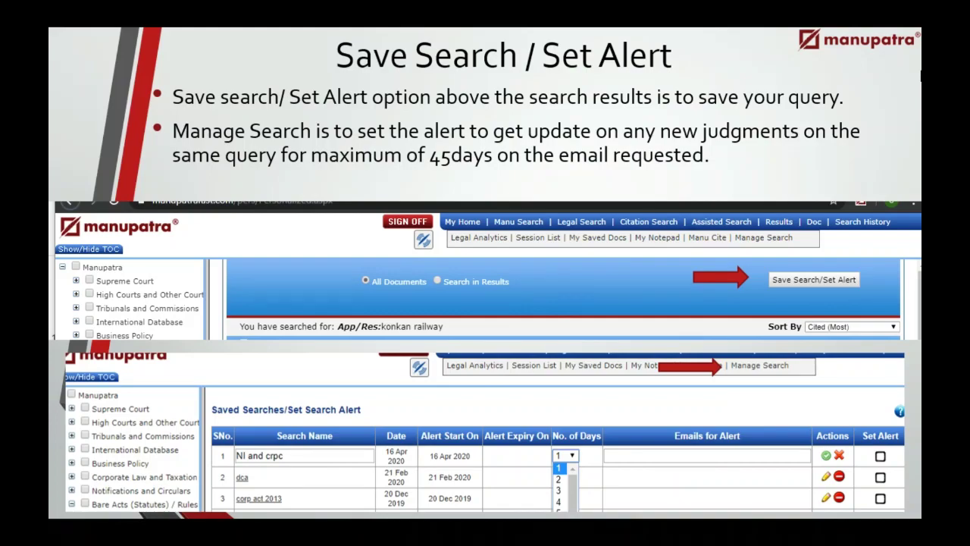
pyautogui.hotkey('alt', 'Tab')
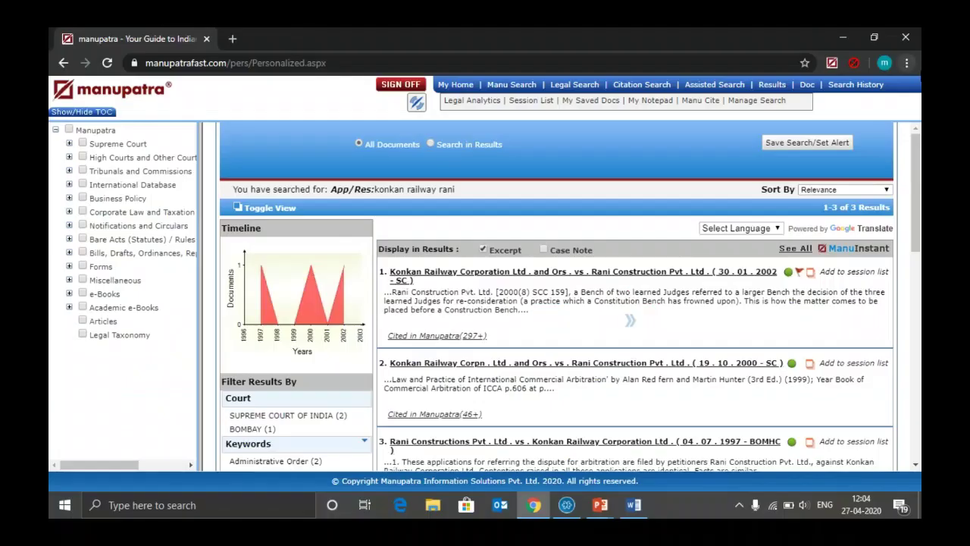
pyautogui.click(590, 87)
# Step: Switch to the common mistakes Word document, add "Constitution of india article 265" below IPC 354, and return to the Legal Search form in Chrome
pyautogui.hotkey('alt', 'Tab')
pyautogui.press('Tab')
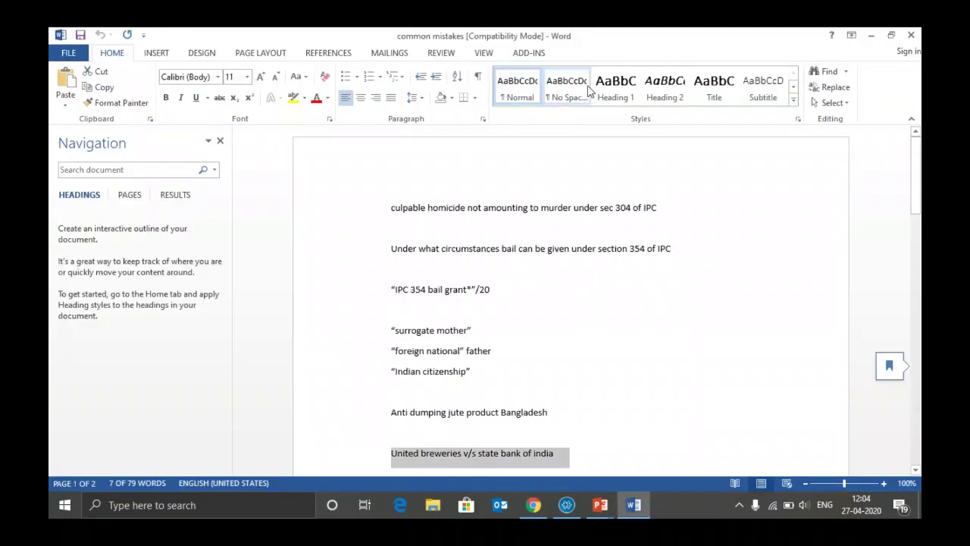
pyautogui.press('Down')
pyautogui.press('Down')
pyautogui.press('Down')
pyautogui.press('Down')
pyautogui.press('Down')
pyautogui.press('Down')
pyautogui.press('Down')
pyautogui.press('Down')
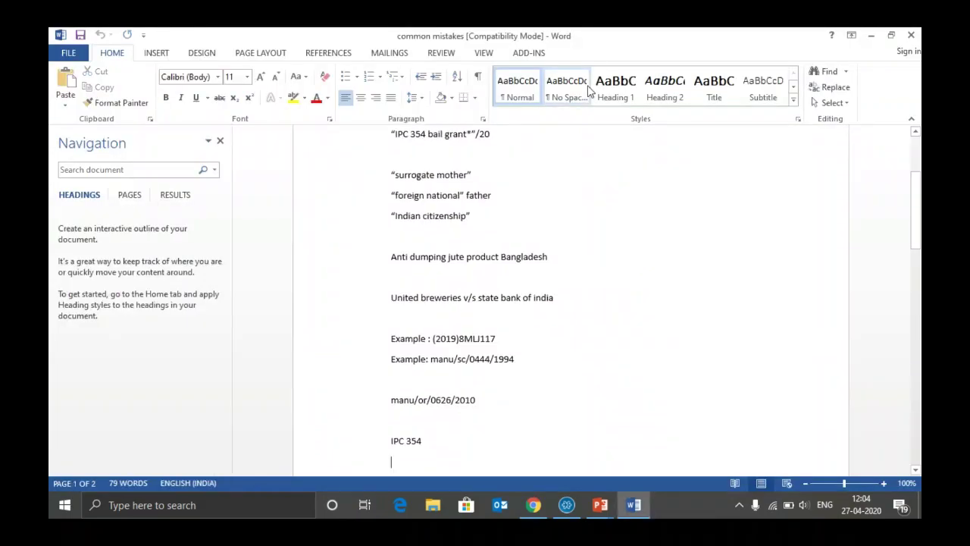
pyautogui.write('Constitution of india article 265')
pyautogui.press('Return')
pyautogui.hotkey('alt', 'Tab')
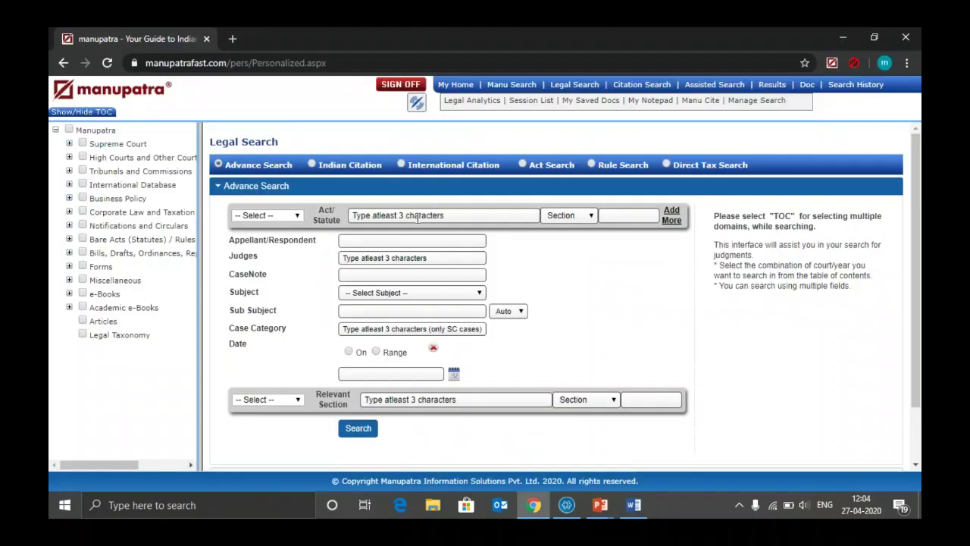
# Step: Run a Legal Search for judgments under Section 354 of the INDIAN PENAL CODE 1860 IPC
pyautogui.click(416, 218)
pyautogui.write('ipc')
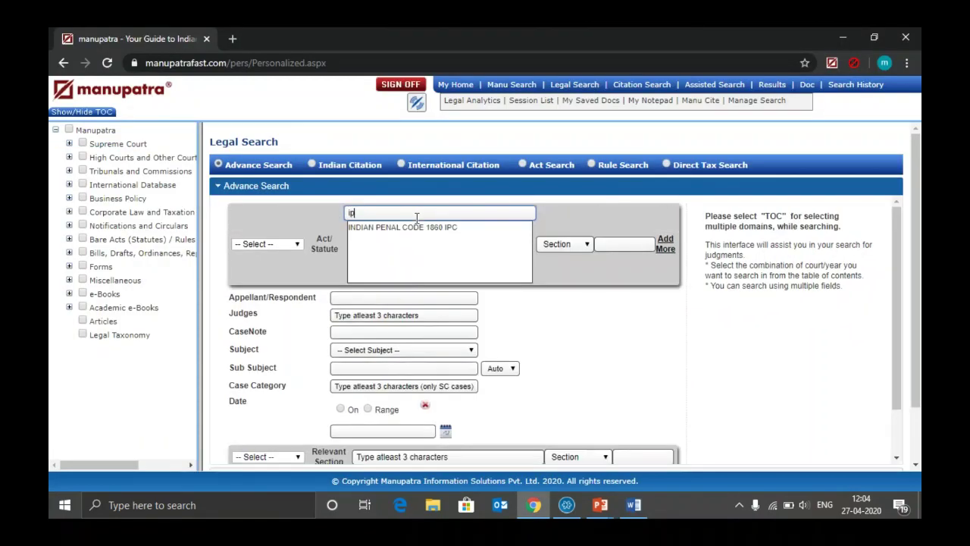
pyautogui.click(417, 227)
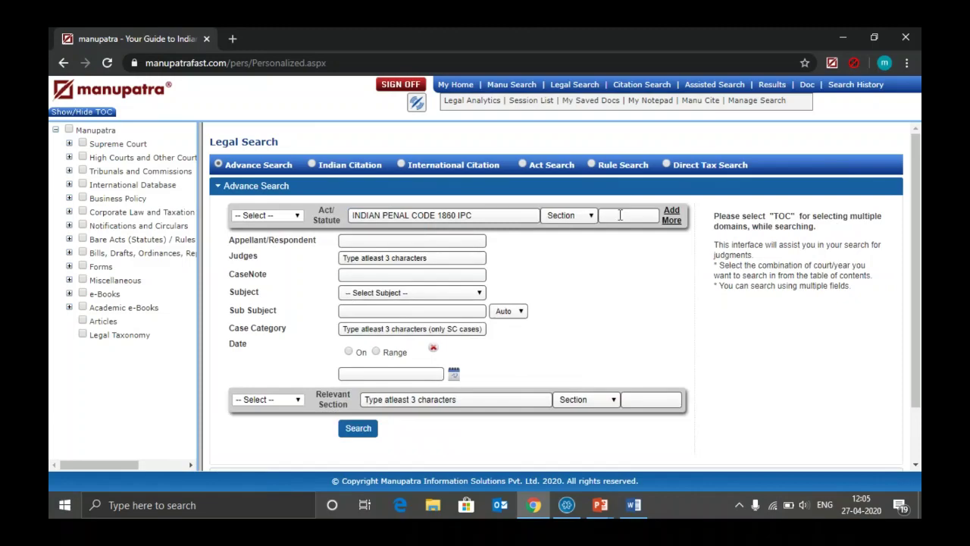
pyautogui.click(620, 215)
pyautogui.write('354')
pyautogui.click(359, 429)
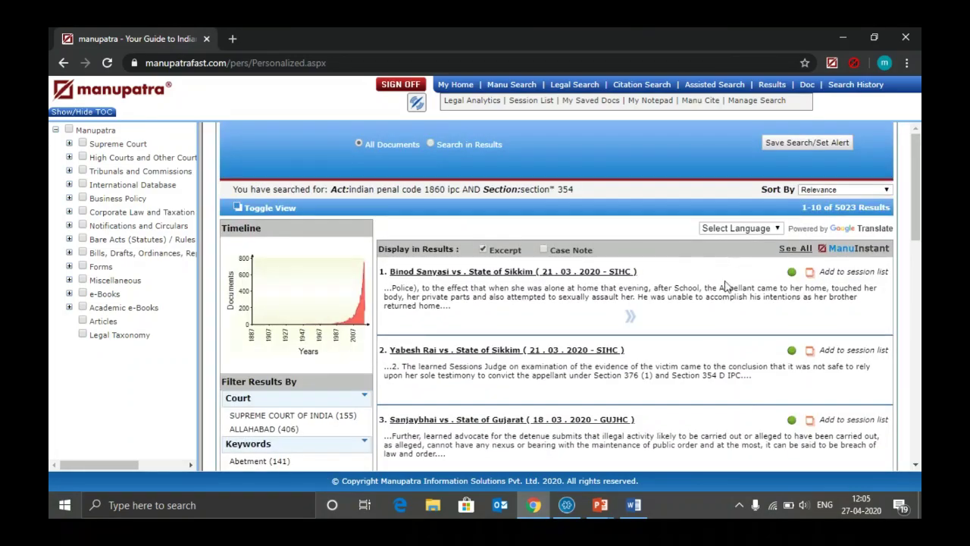
# Step: View the Save Search/Set Alert name prompt, dismiss it without saving, and open the Manage Search list of saved searches
pyautogui.click(796, 151)
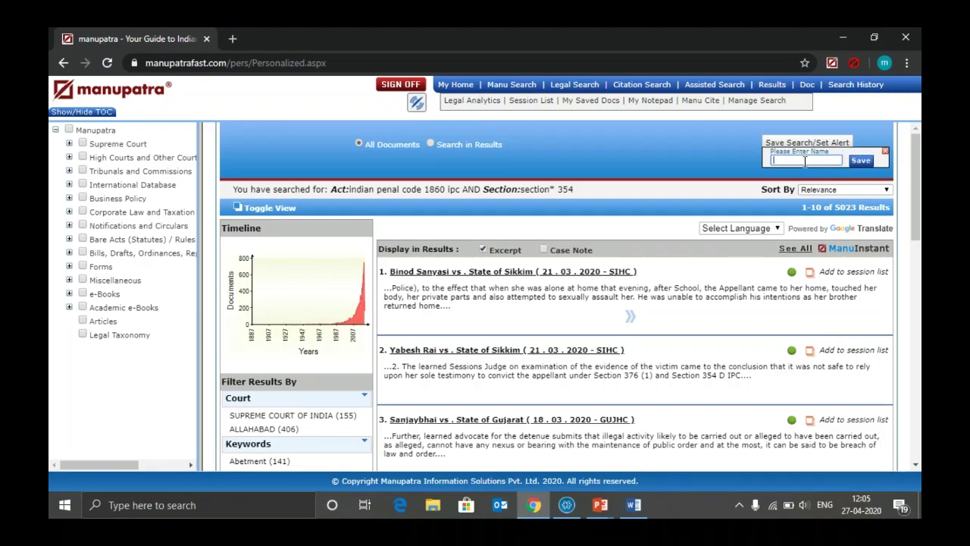
pyautogui.click(885, 154)
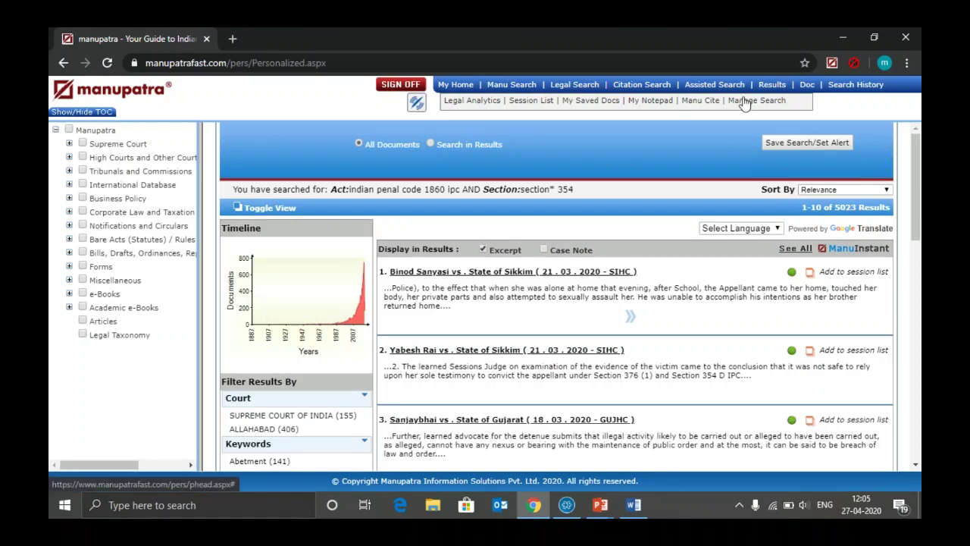
pyautogui.click(746, 106)
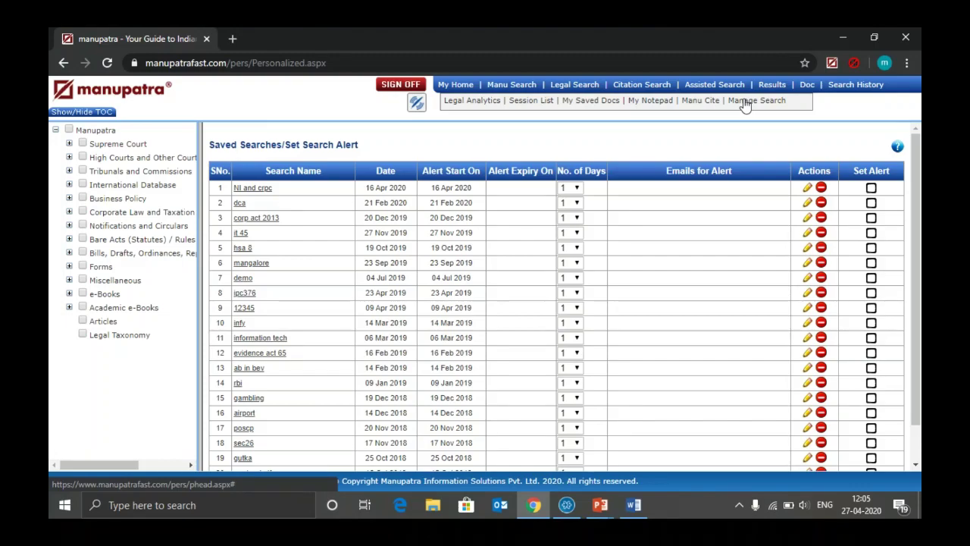
# Step: Set the No. of Days for the "NI and crpc" saved search alert to 45
pyautogui.click(570, 190)
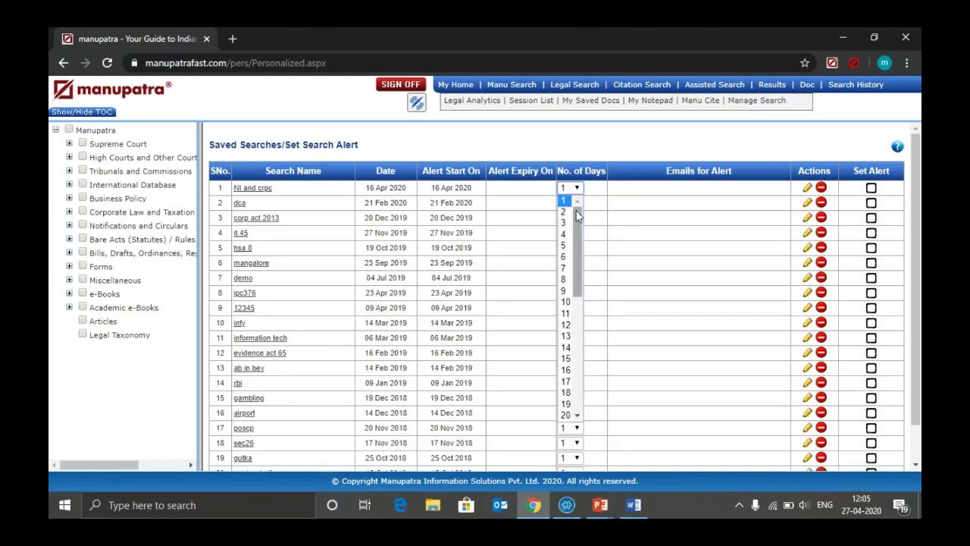
pyautogui.moveTo(578, 219); pyautogui.dragTo(582, 373)
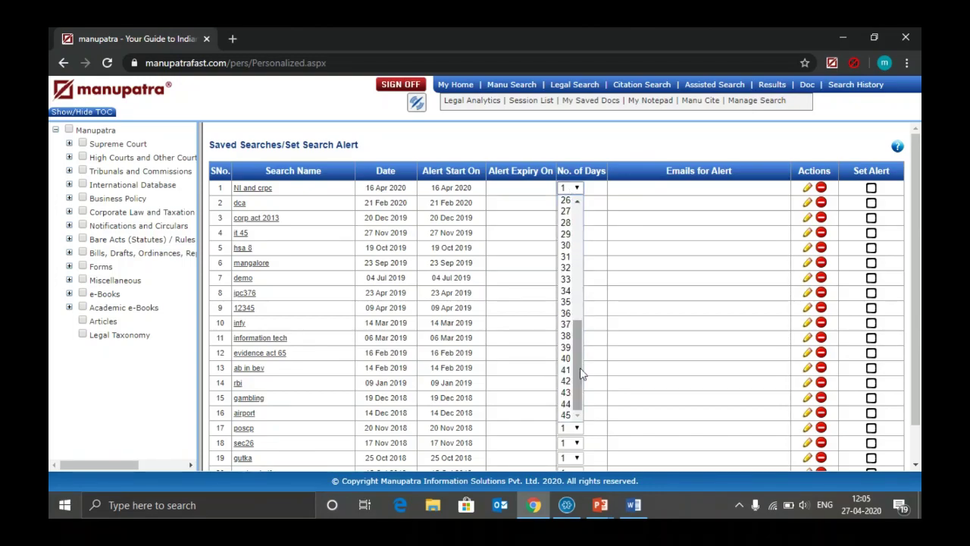
pyautogui.click(567, 415)
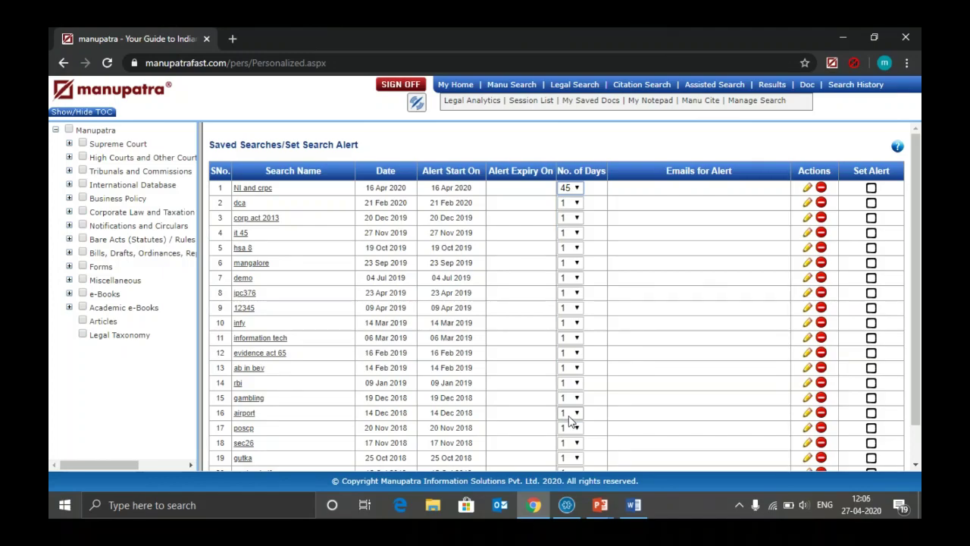
# Step: Open the "NI and crpc" saved search for editing and view its No. of Days choices without picking one
pyautogui.click(806, 189)
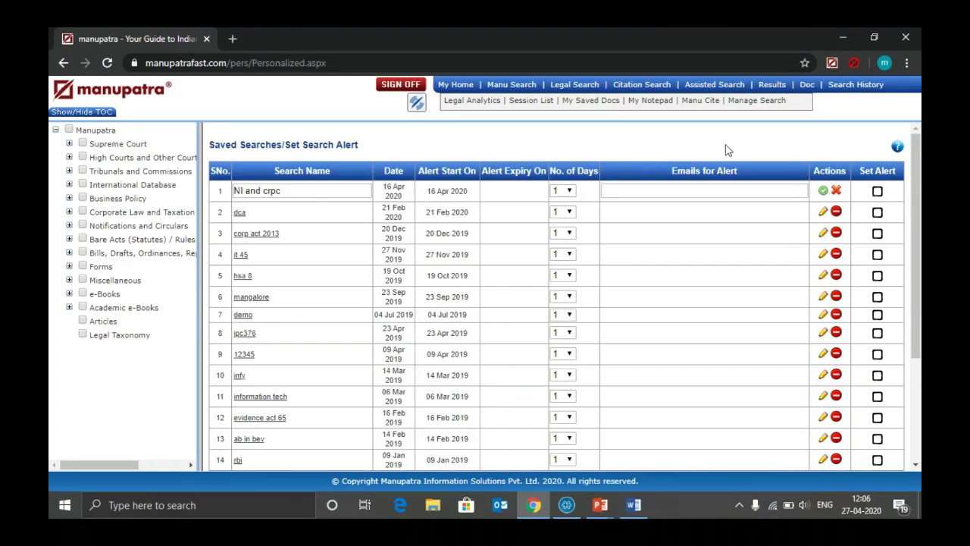
pyautogui.click(561, 193)
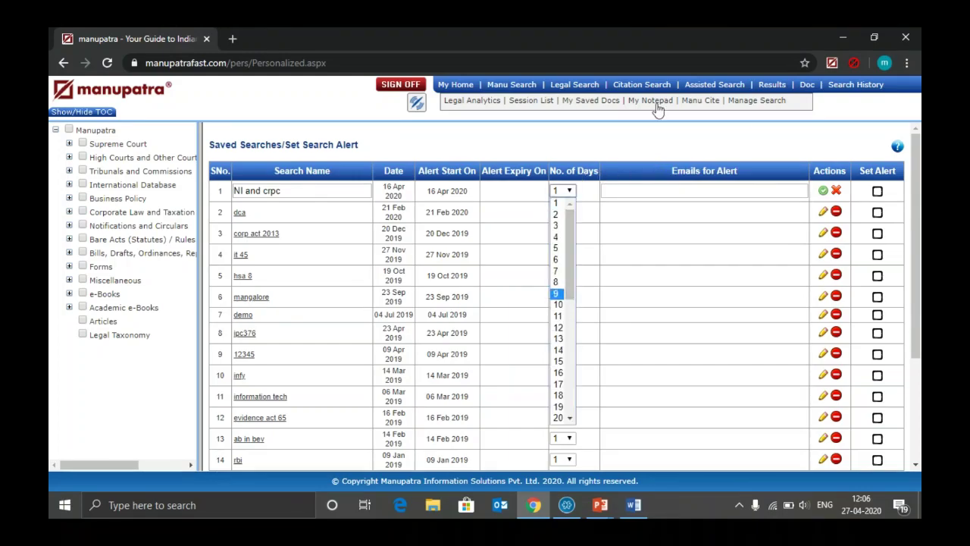
pyautogui.click(659, 138)
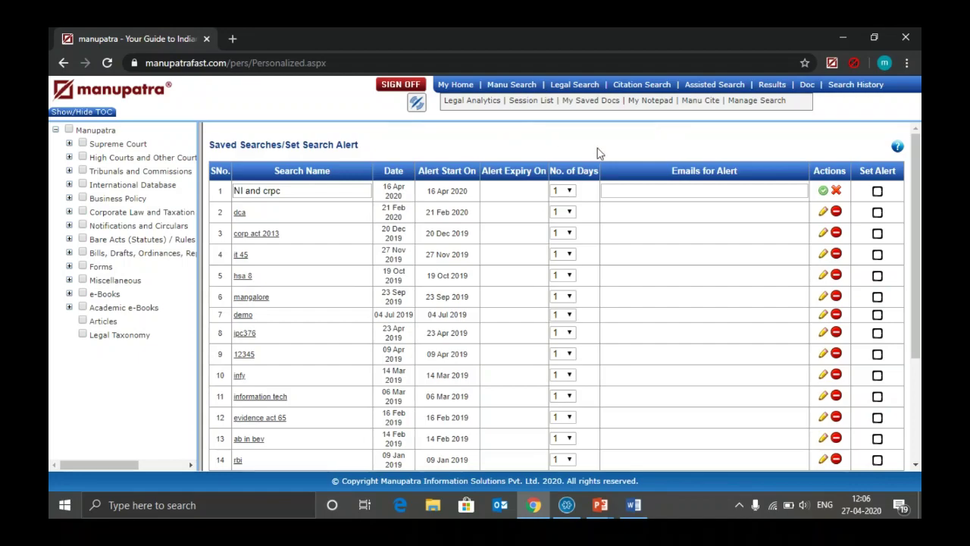
# Step: Switch to the PowerPoint slide show and advance from Save Search / Set Alert to the Download/ Print Judgment slide
pyautogui.hotkey('alt', 'Tab')
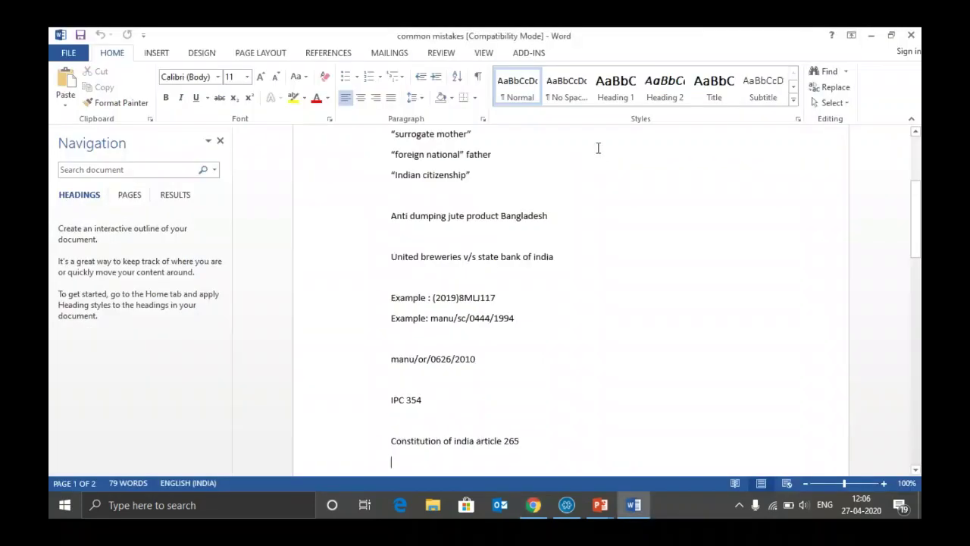
pyautogui.hotkey('alt', 'Tab')
pyautogui.hotkey('alt', 'Tab')
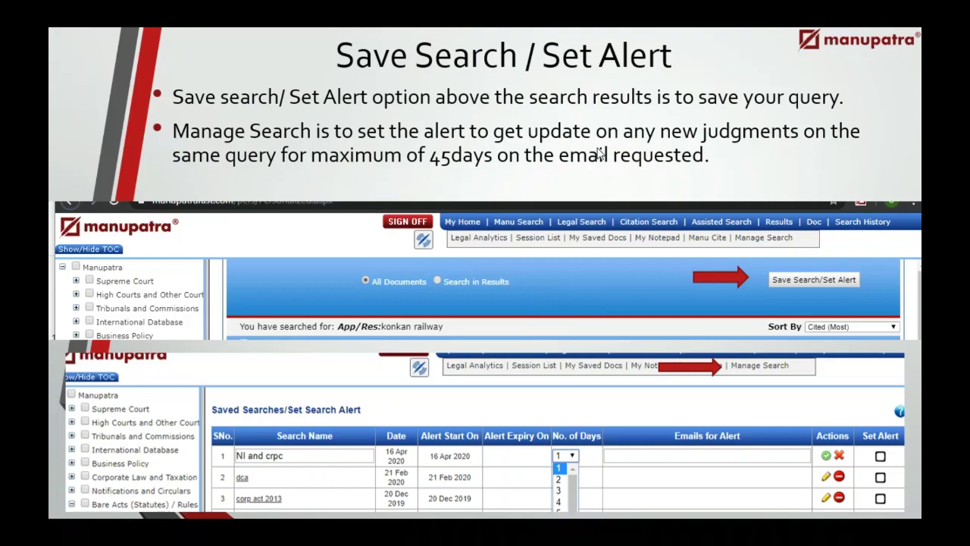
pyautogui.press('Right')
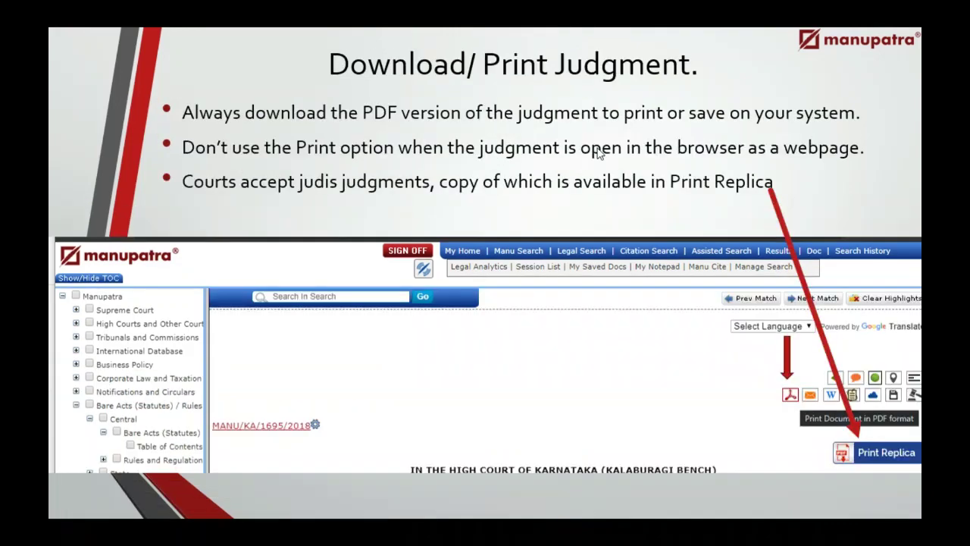
# Step: Return to Manupatra in Chrome, reopen the IPC Section 354 results, and switch back to the Download/ Print Judgment slide in PowerPoint
pyautogui.hotkey('alt', 'Tab')
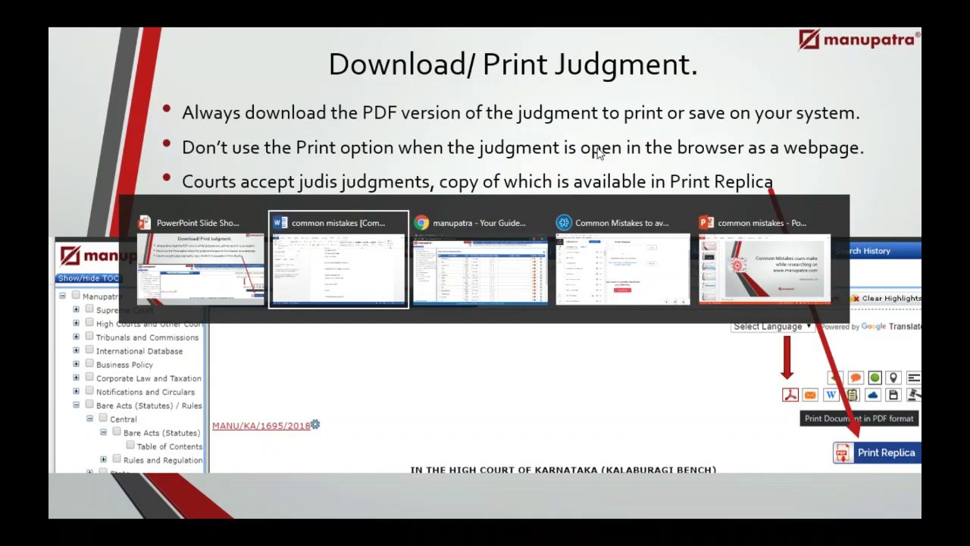
pyautogui.hotkey('alt', 'Tab')
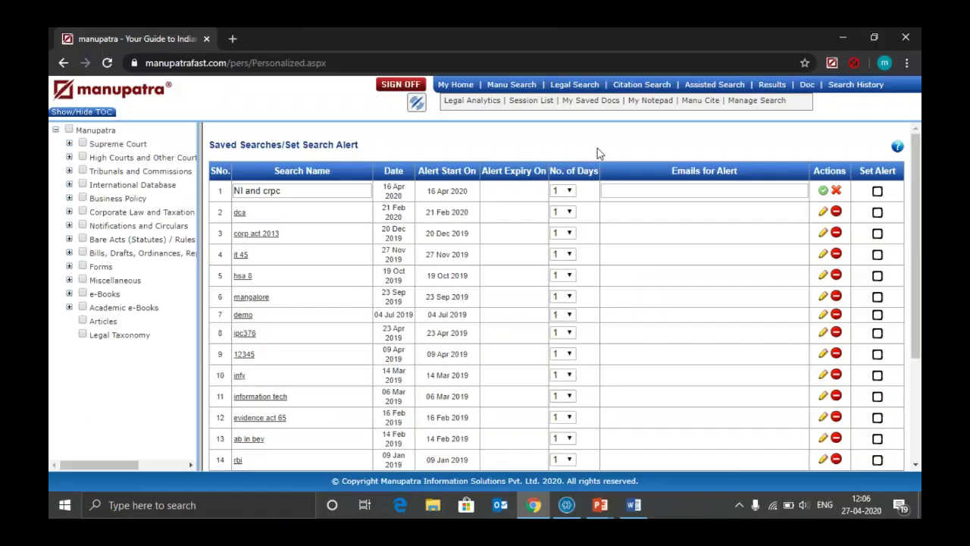
pyautogui.click(772, 85)
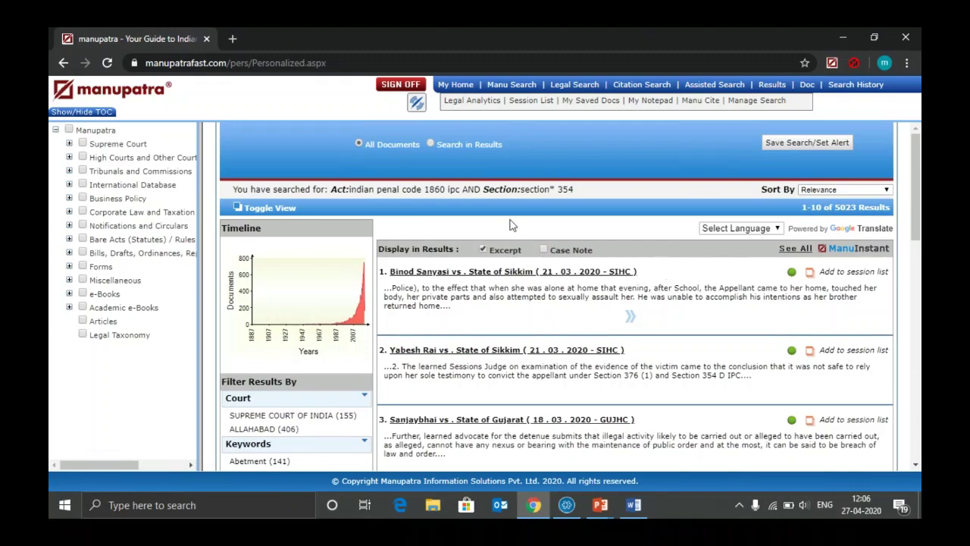
pyautogui.hotkey('alt', 'Tab')
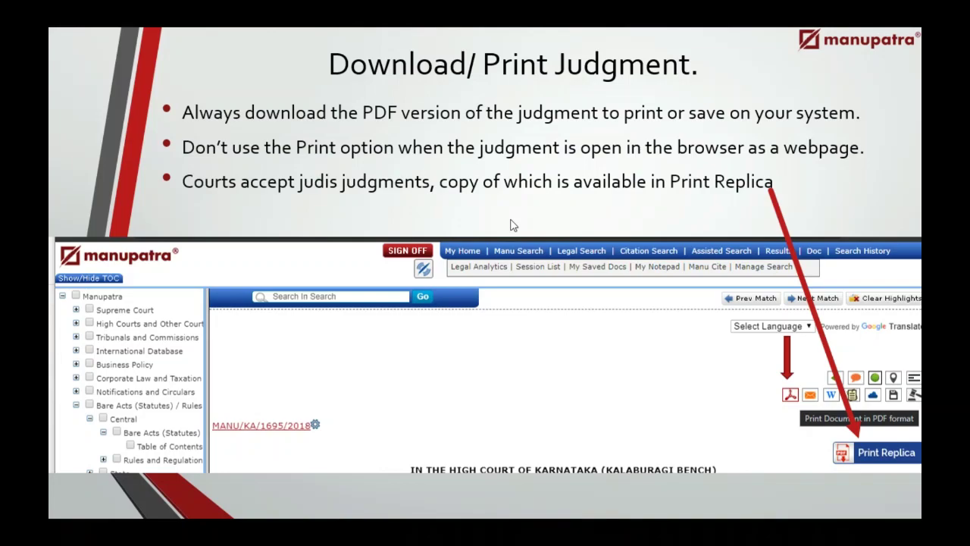
# Step: Return to Manupatra in Chrome and run a Legal Search with "chief post living media" as the Appellant/Respondent
pyautogui.hotkey('alt', 'Tab')
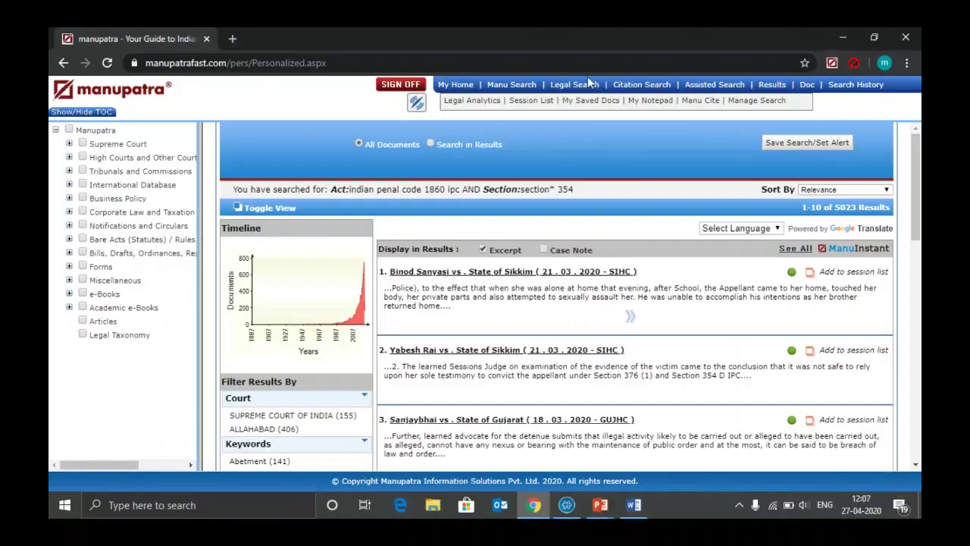
pyautogui.click(580, 88)
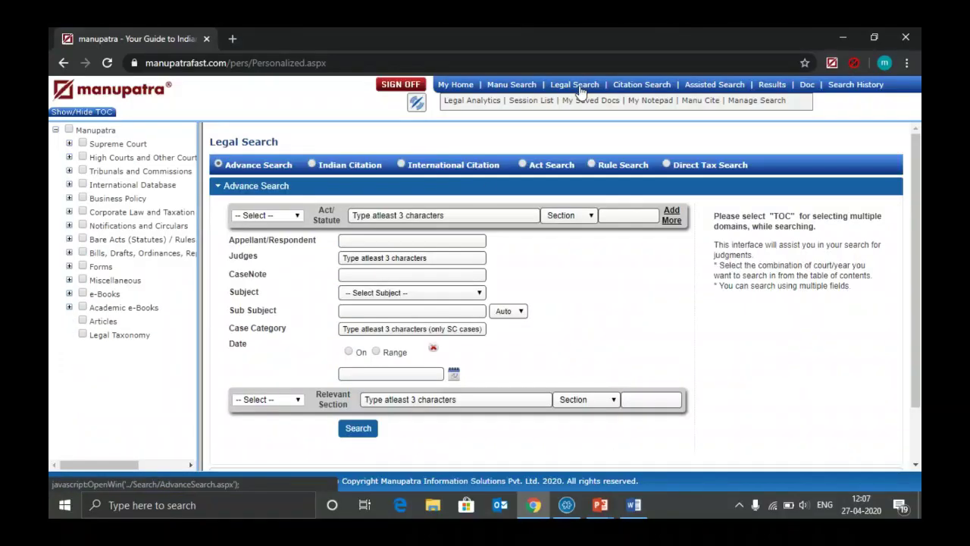
pyautogui.click(455, 240)
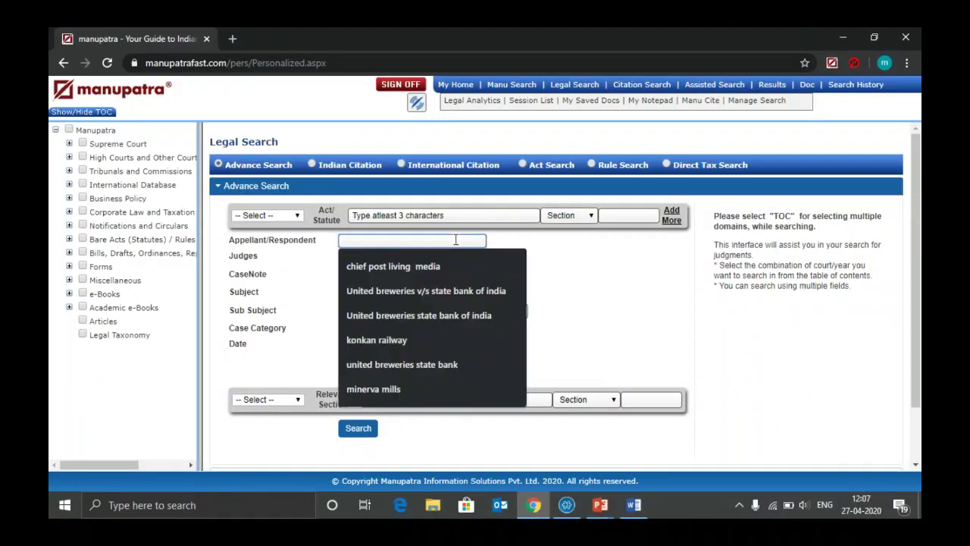
pyautogui.click(428, 275)
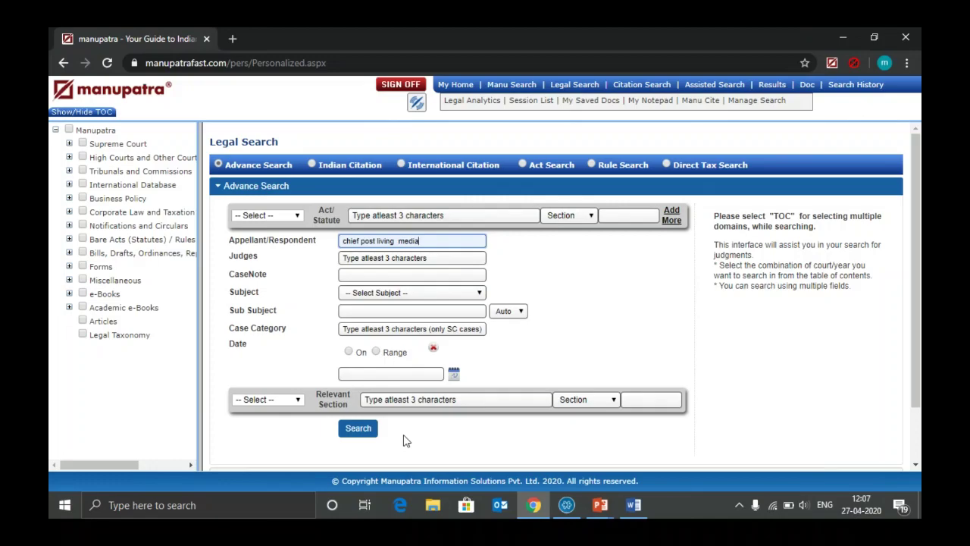
pyautogui.click(359, 430)
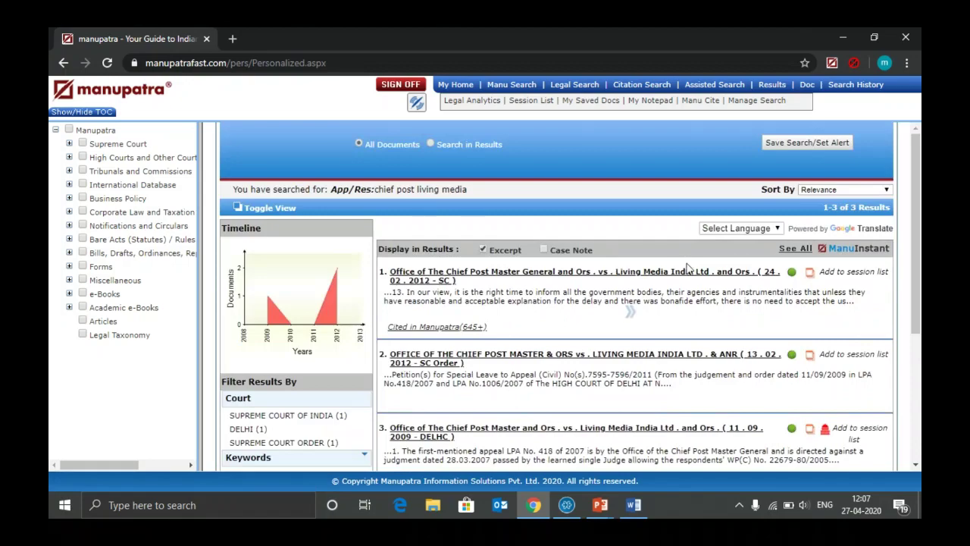
# Step: Open the 24.02.2012 Supreme Court judgment in a maximized separate window and generate its print PDF With Case Note
pyautogui.click(809, 272)
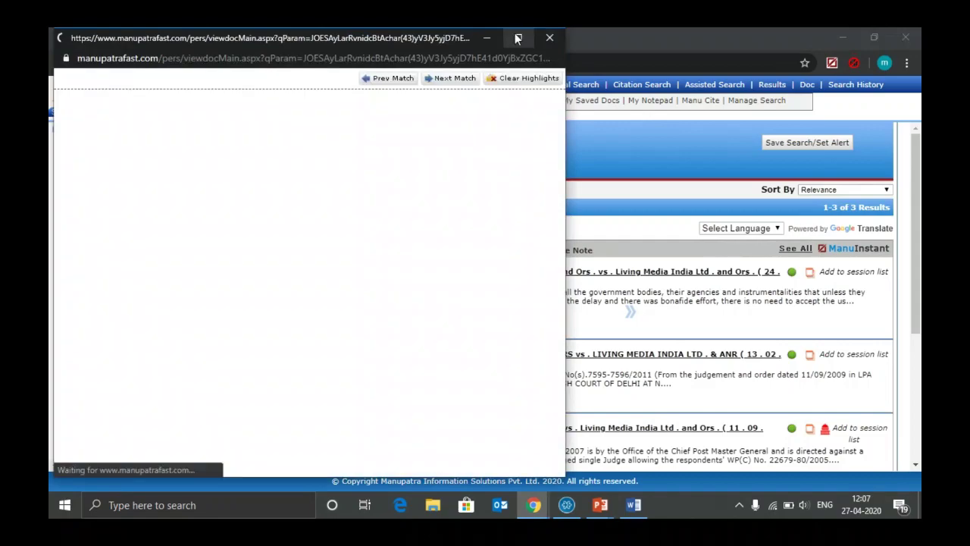
pyautogui.click(515, 34)
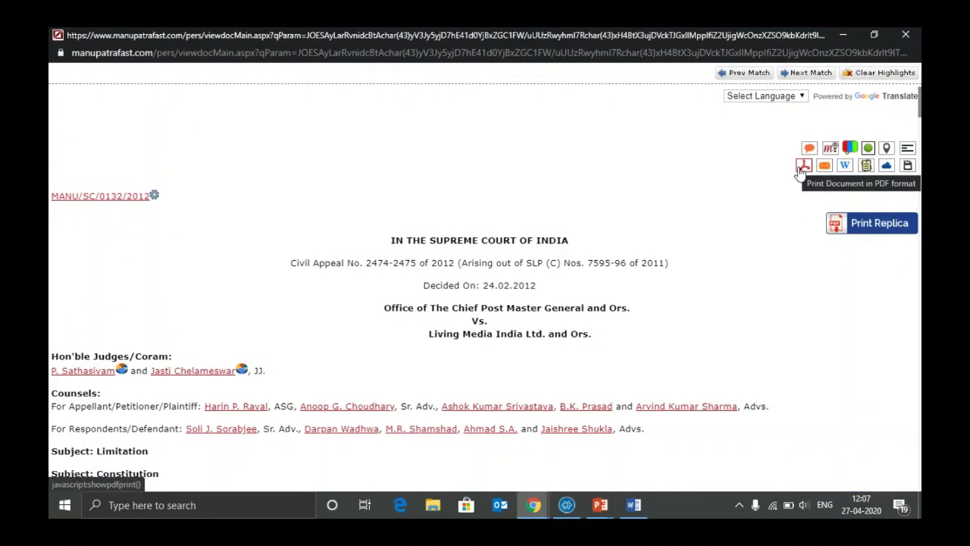
pyautogui.click(802, 169)
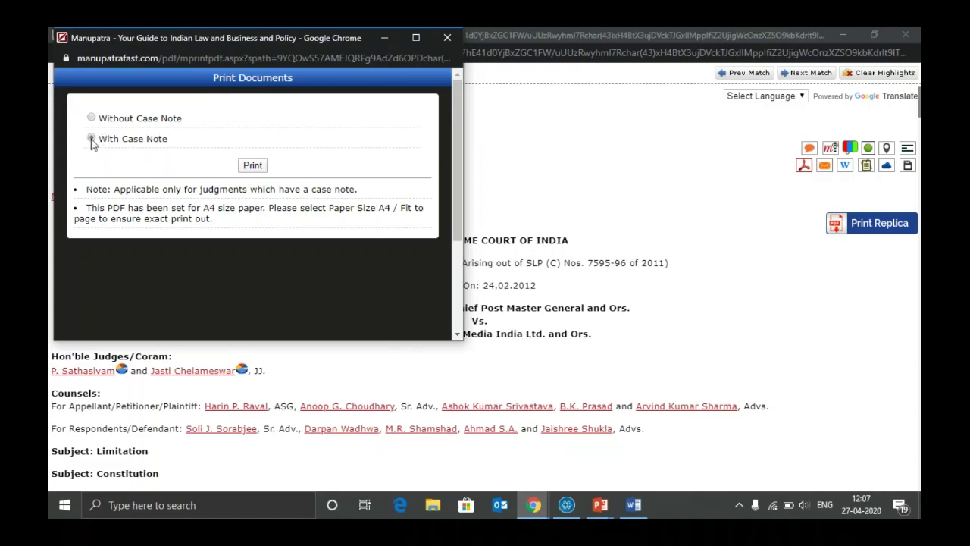
pyautogui.click(92, 139)
pyautogui.click(245, 167)
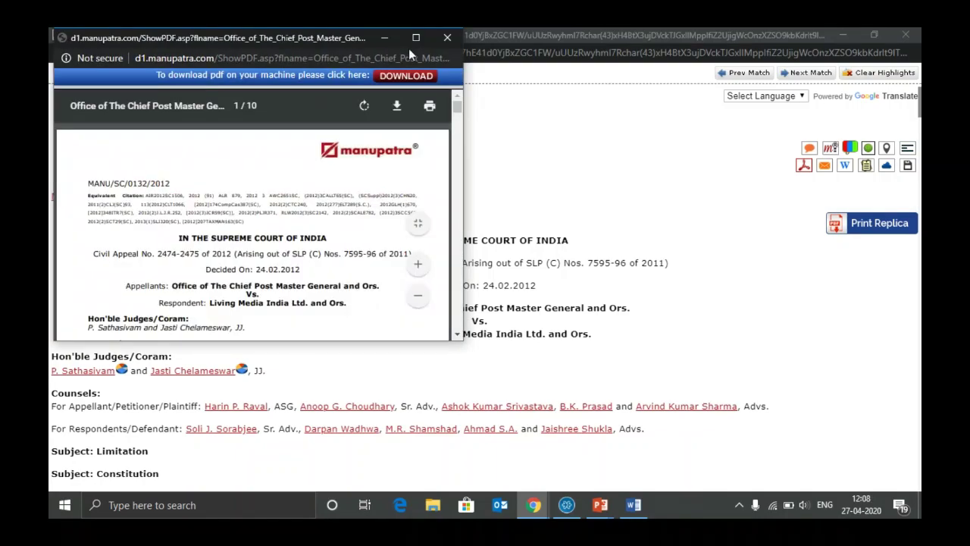
# Step: Maximize the judgment's PDF window to view its download and print options, then close the PDF
pyautogui.click(419, 45)
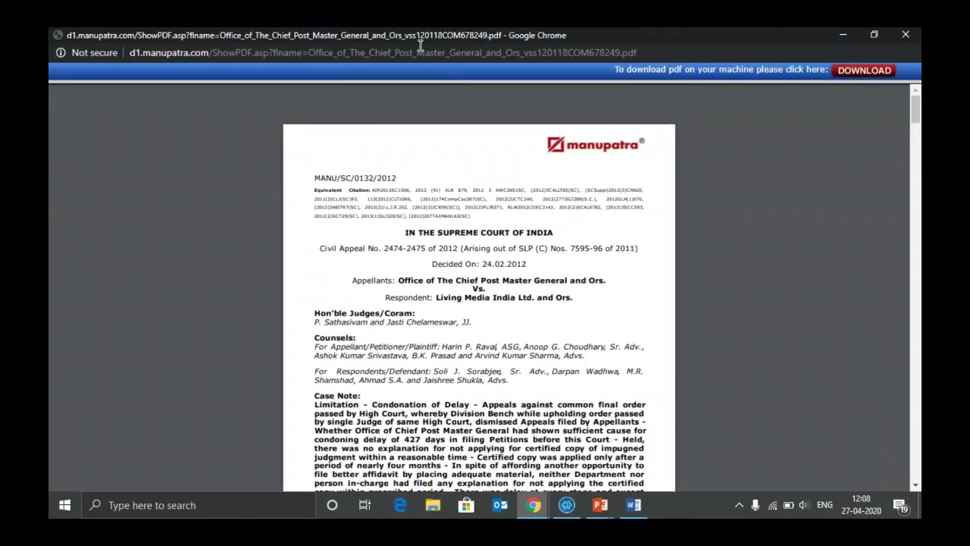
pyautogui.moveTo(801, 232)
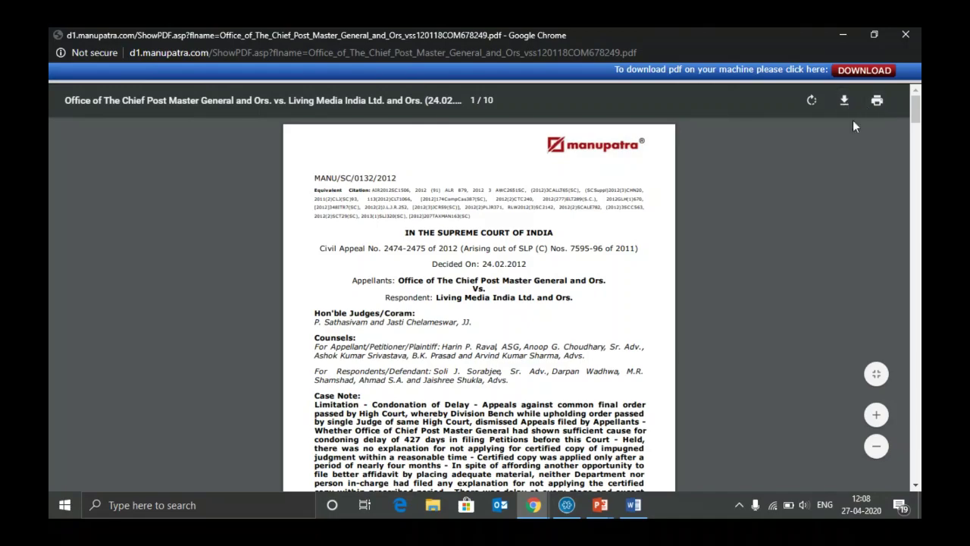
pyautogui.click(915, 37)
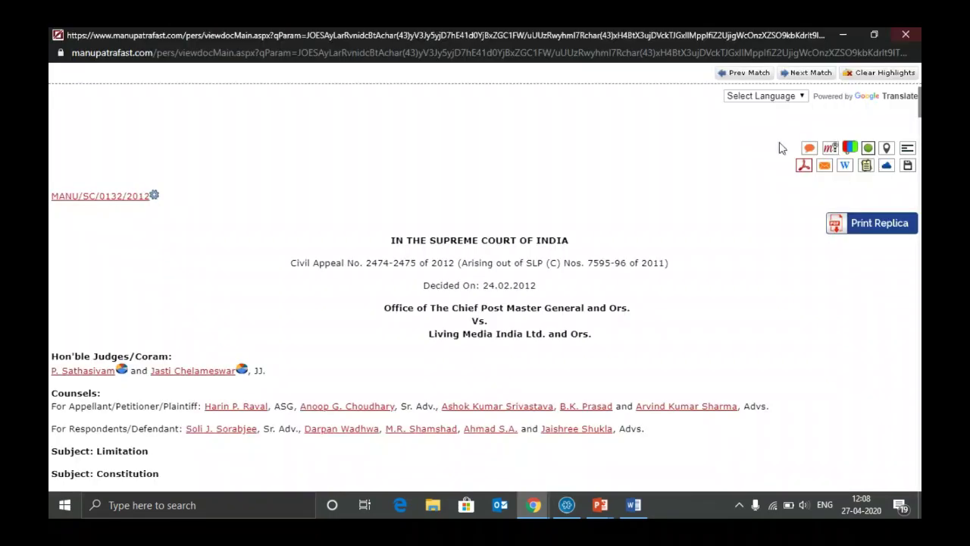
# Step: Download the judgment as a Word document With Case Note, open the downloaded file, and look through its pages
pyautogui.click(848, 173)
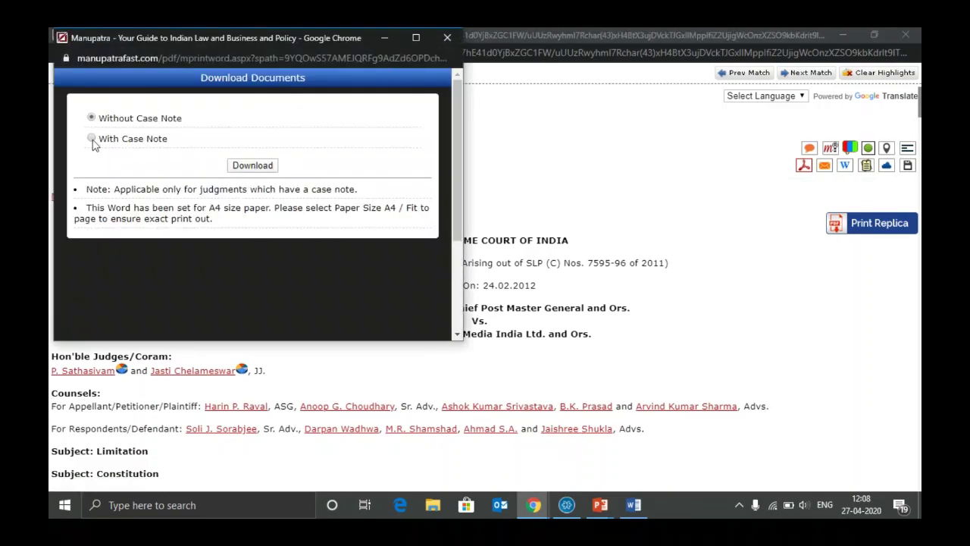
pyautogui.click(92, 140)
pyautogui.click(250, 166)
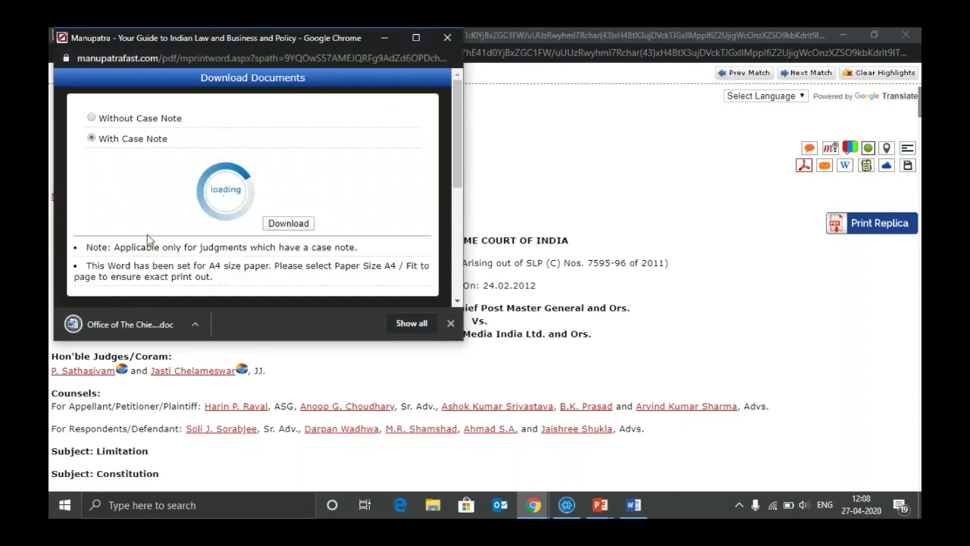
pyautogui.click(135, 317)
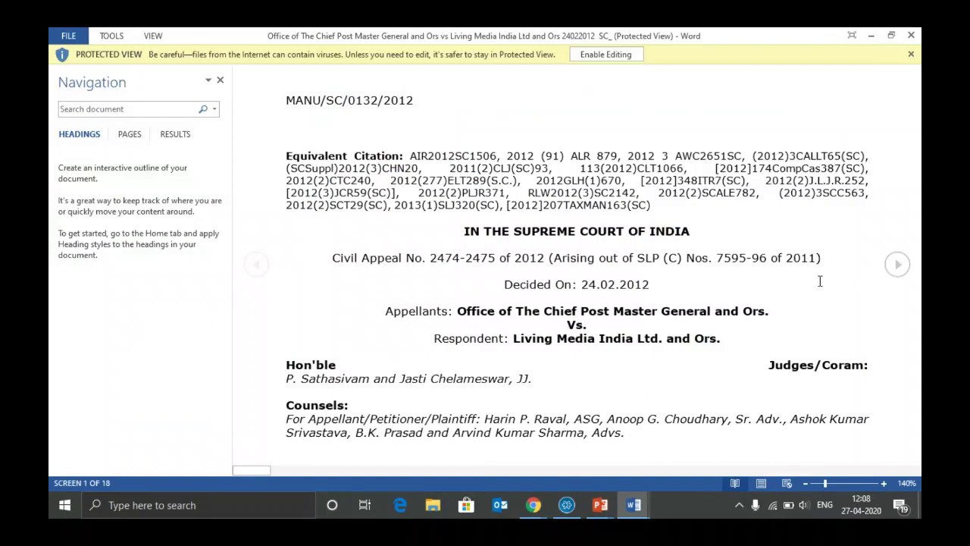
pyautogui.scroll(-3, 820, 281)
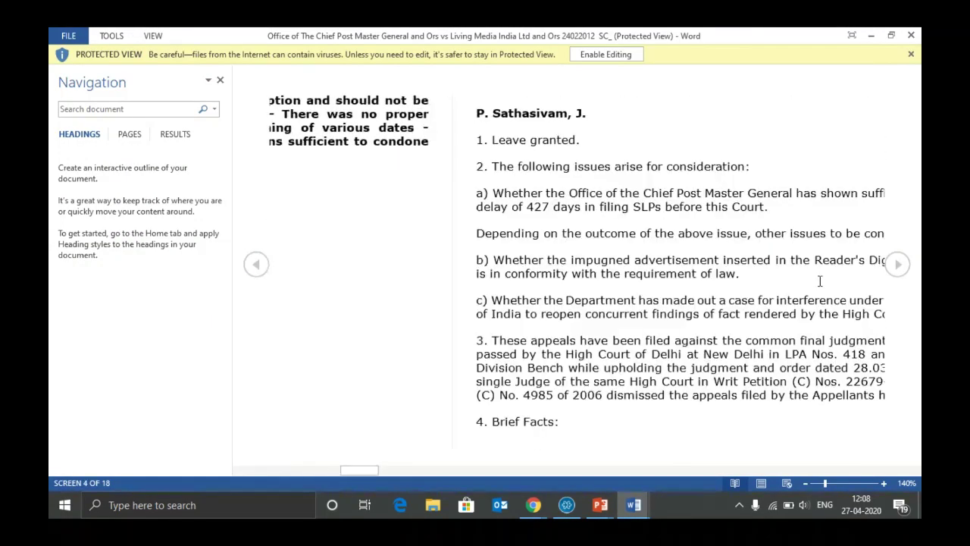
# Step: Look through the Word judgment to its end, close it and the Download Documents window, and return to the judgment in Chrome
pyautogui.scroll(-14, 819, 281)
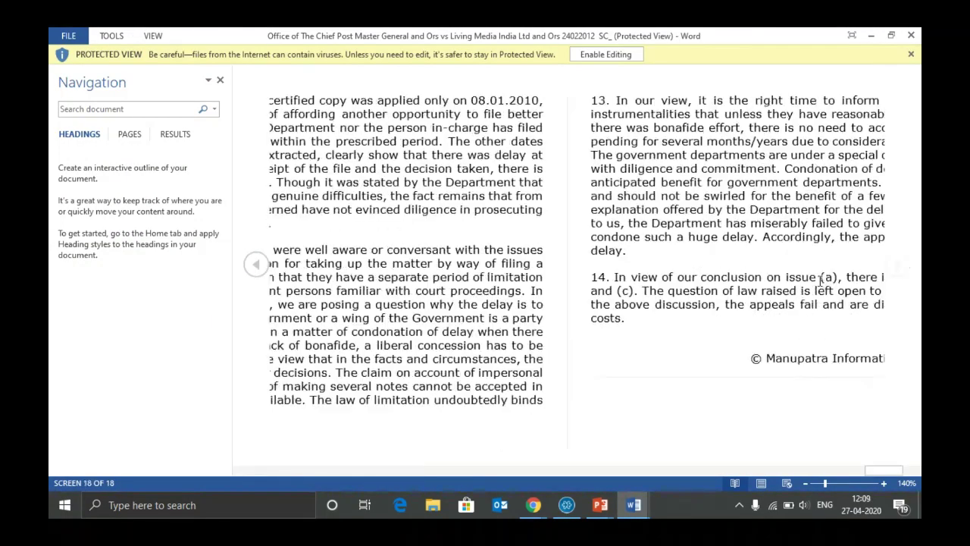
pyautogui.press('Home')
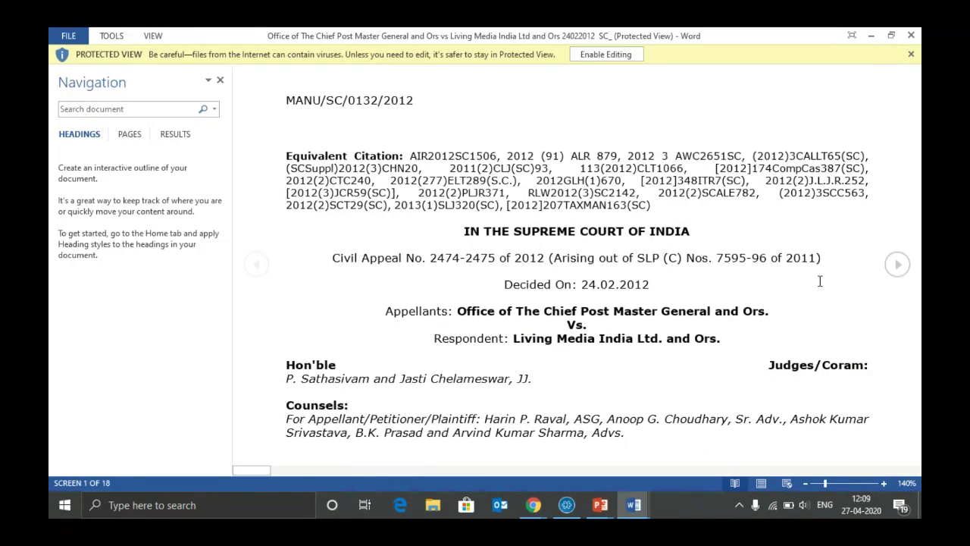
pyautogui.click(912, 36)
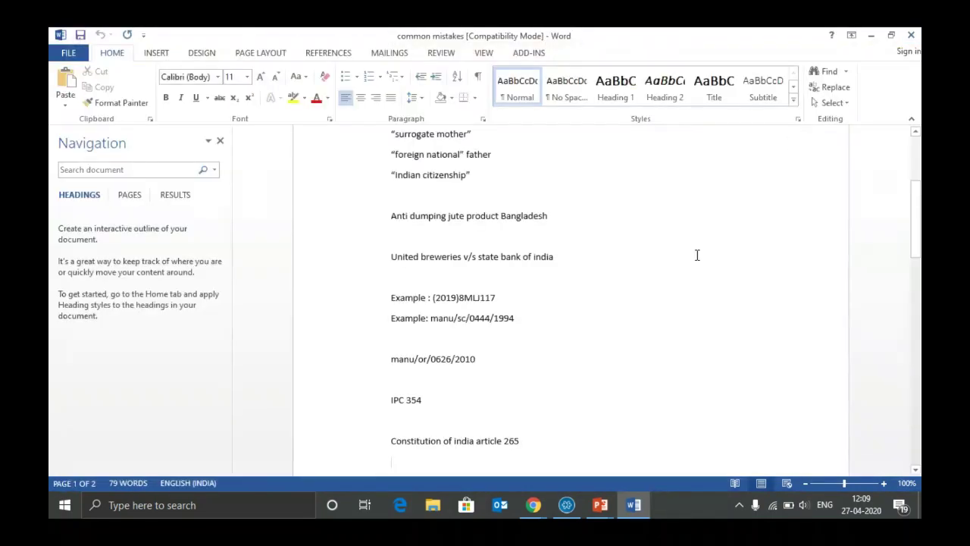
pyautogui.hotkey('alt', 'Tab')
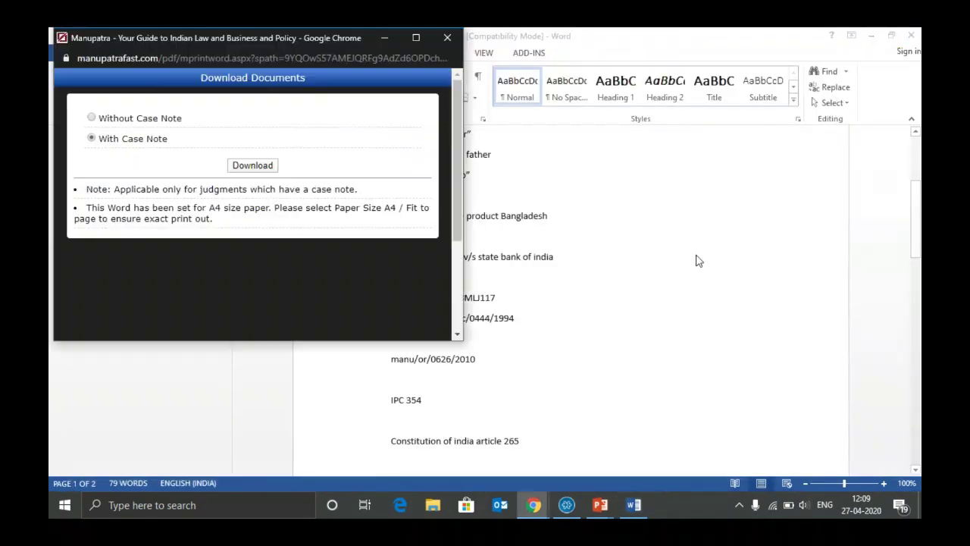
pyautogui.click(445, 37)
pyautogui.hotkey('alt', 'Tab')
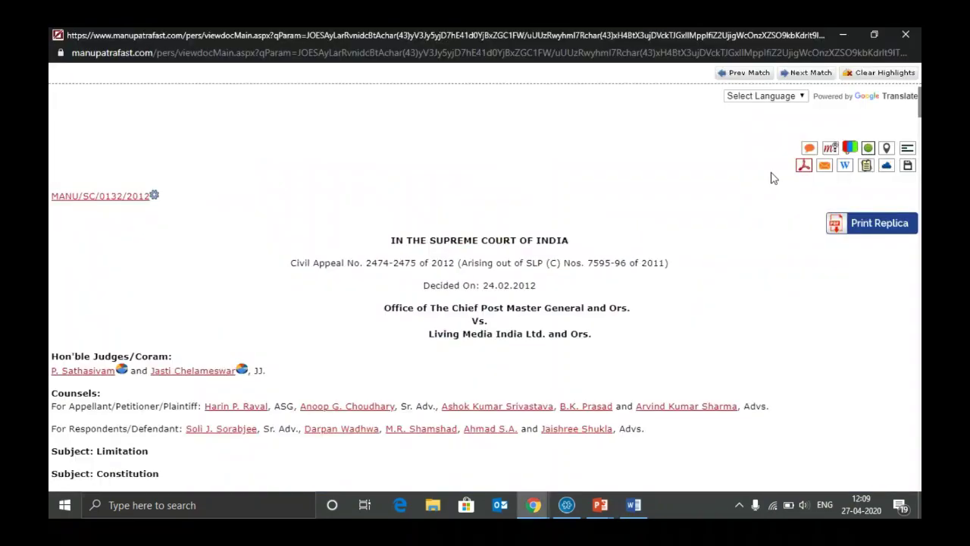
# Step: Open the Judis English print replica of the judgment and maximize its PDF window
pyautogui.click(868, 231)
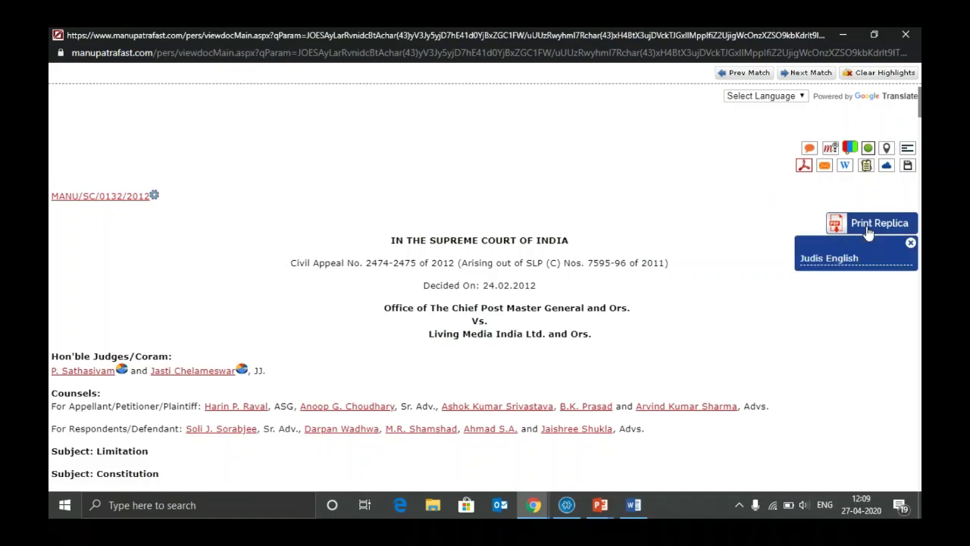
pyautogui.click(831, 259)
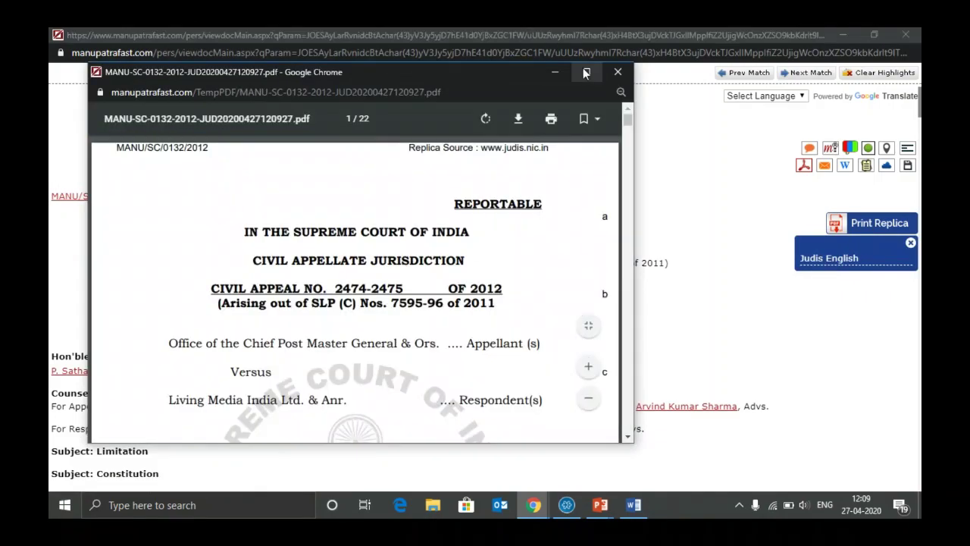
pyautogui.click(586, 72)
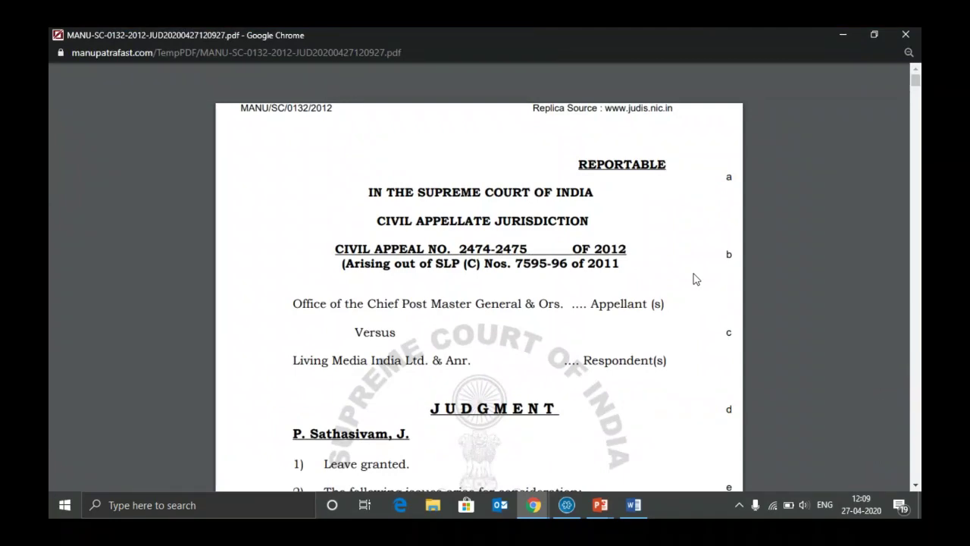
# Step: Look through the first pages of the replica PDF, and close both the PDF and the replica source list
pyautogui.scroll(-4, 696, 279)
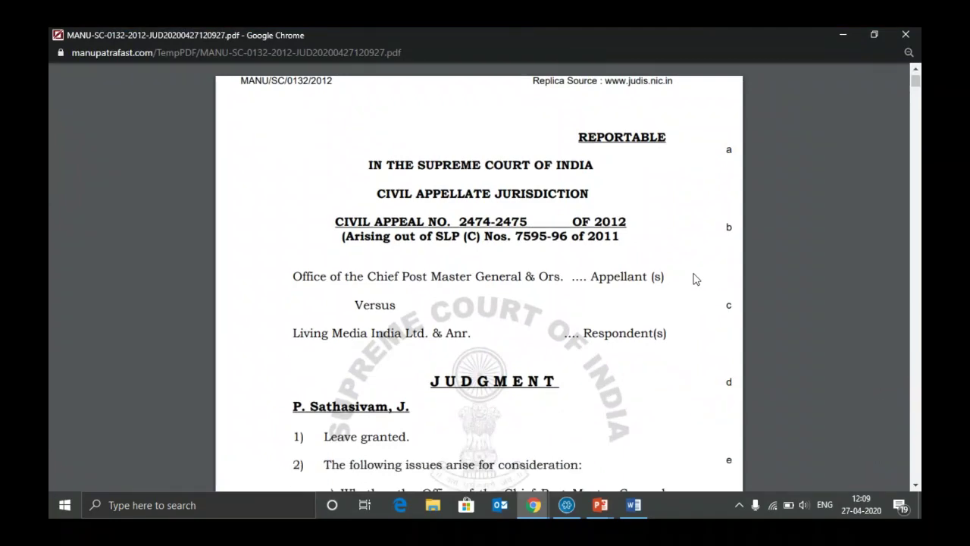
pyautogui.scroll(-13, 696, 279)
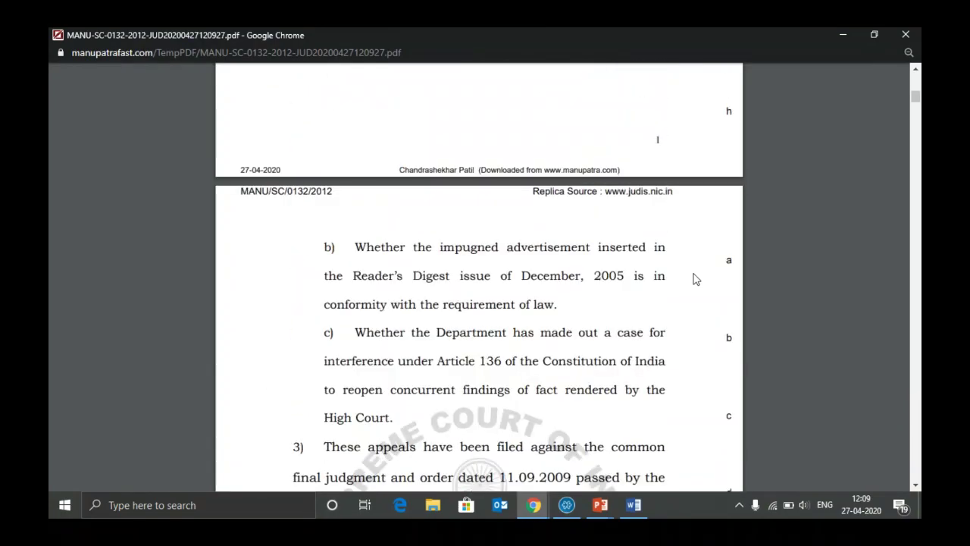
pyautogui.scroll(-2, 695, 279)
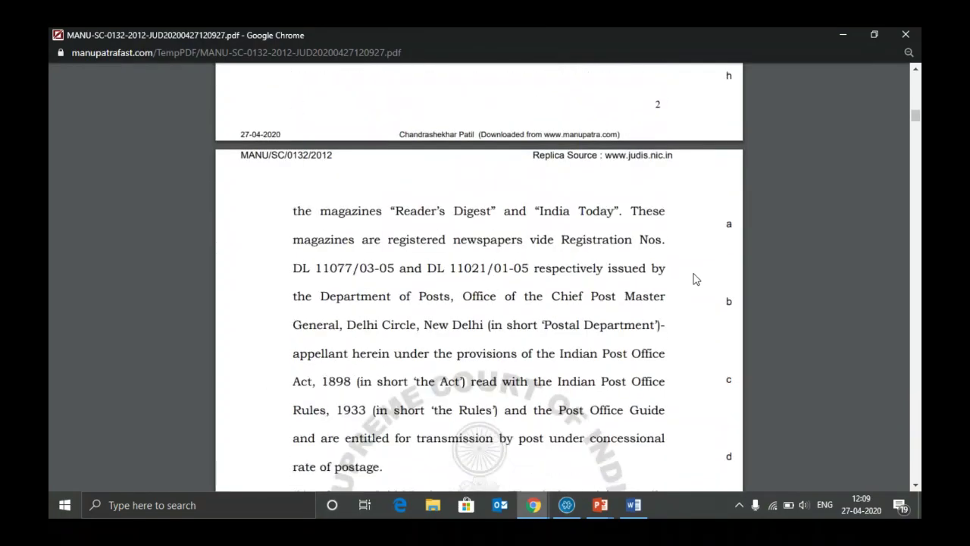
pyautogui.scroll(18, 696, 279)
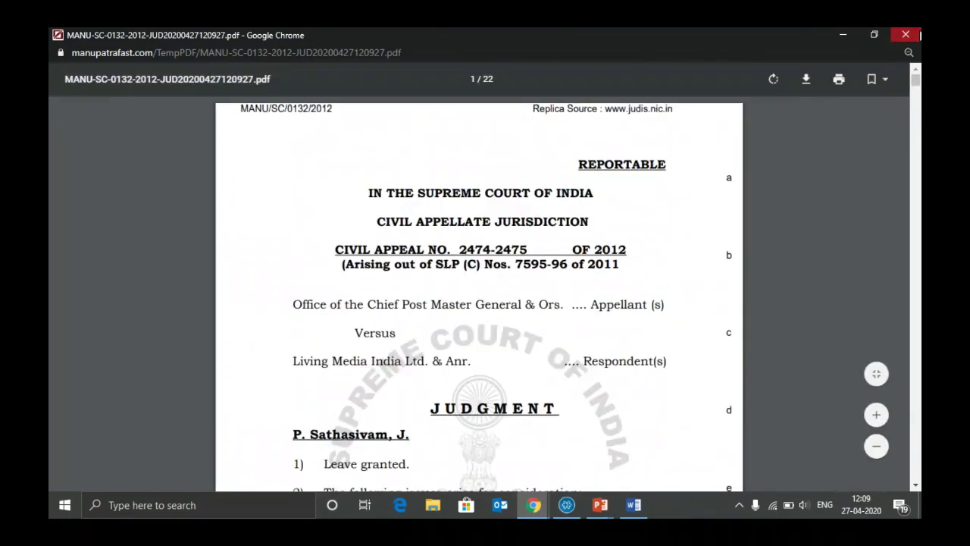
pyautogui.click(906, 35)
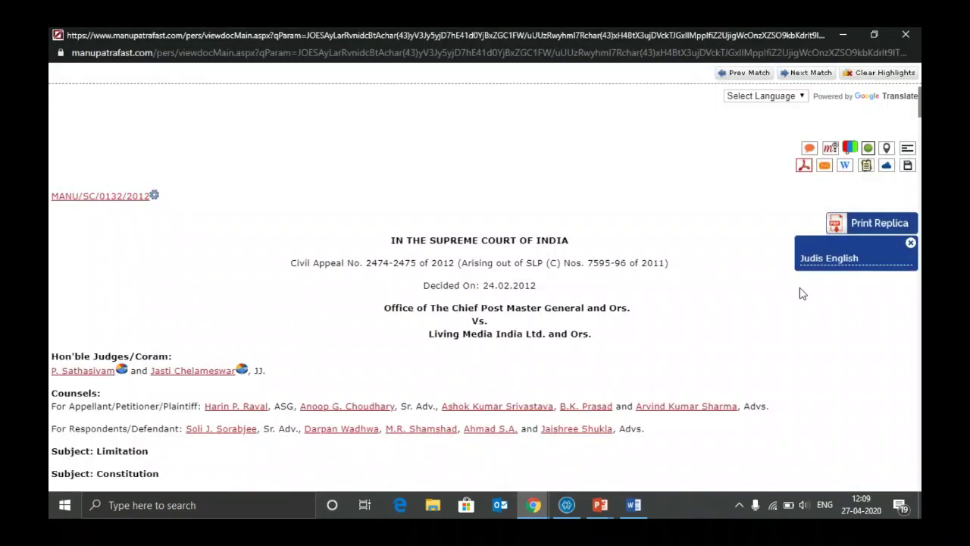
pyautogui.click(911, 241)
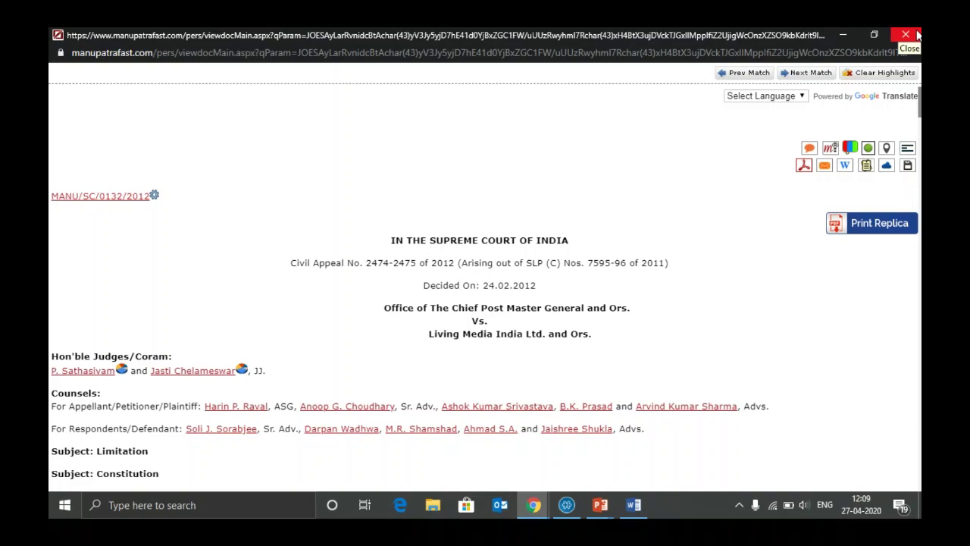
# Step: Close the judgment window and advance the PowerPoint presentation to the "Going back to Search Results page from Judgment" slide
pyautogui.click(916, 34)
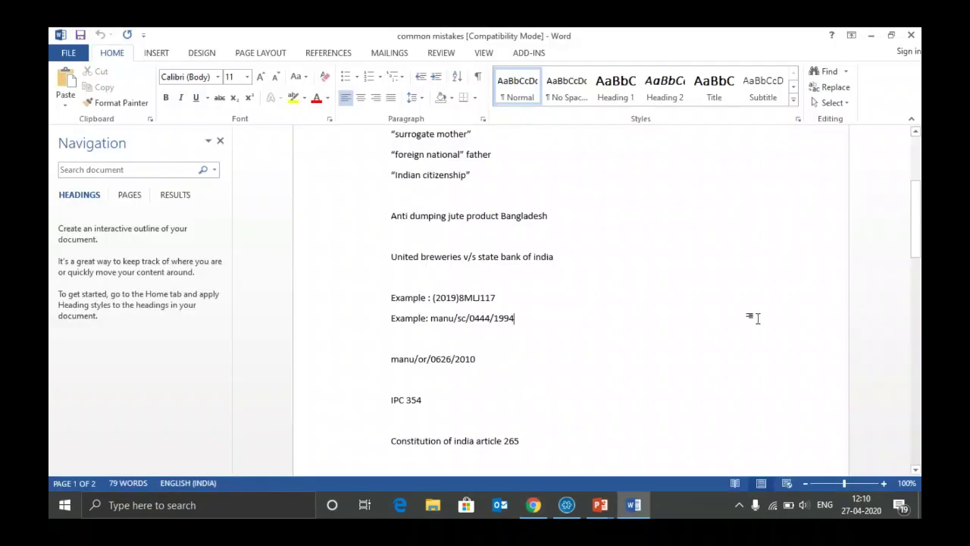
pyautogui.hotkey('alt', 'Tab')
pyautogui.hotkey('alt', 'Tab')
pyautogui.hotkey('alt', 'Tab')
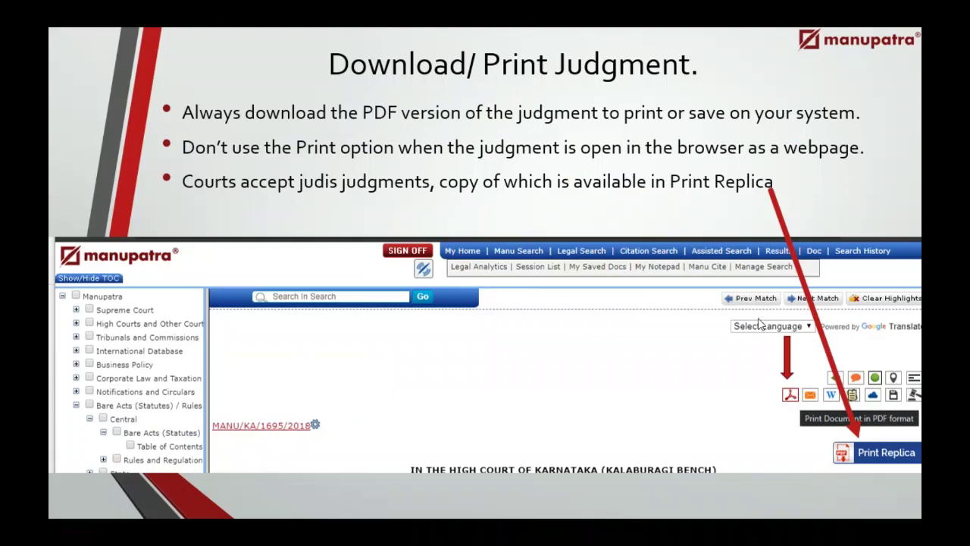
pyautogui.click(760, 323)
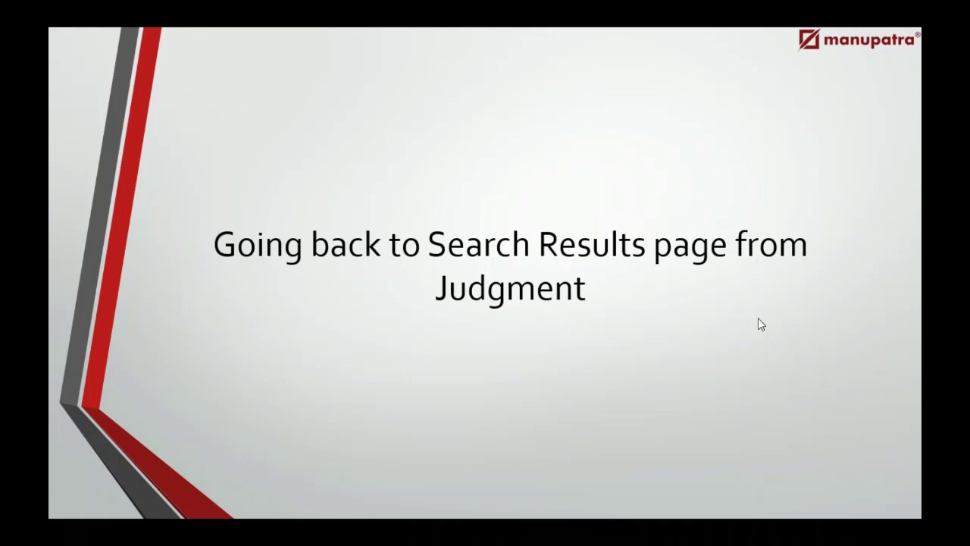
# Step: In Manupatra in Chrome, open the 24.02.2012 Supreme Court judgment twice, going back through Results and through Back to Results Page
pyautogui.hotkey('alt', 'Tab')
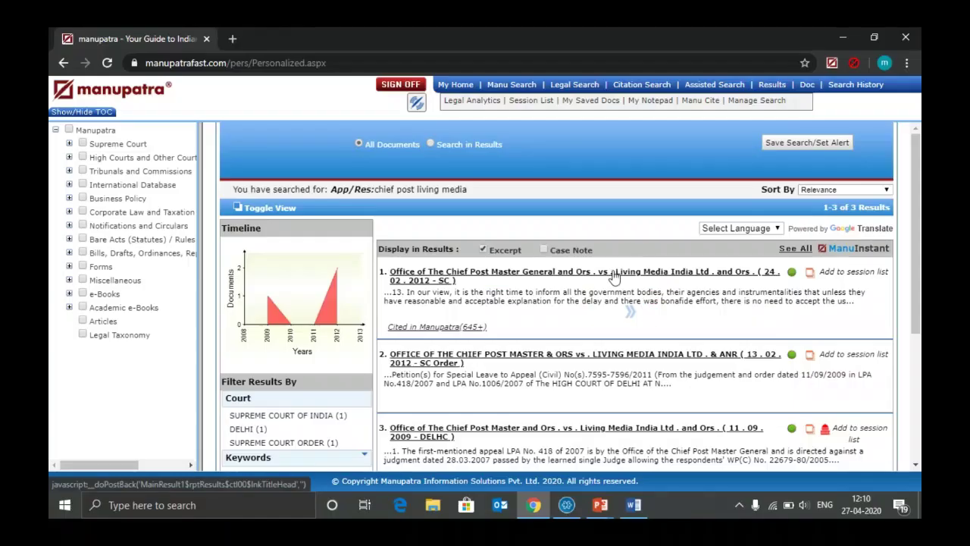
pyautogui.click(614, 278)
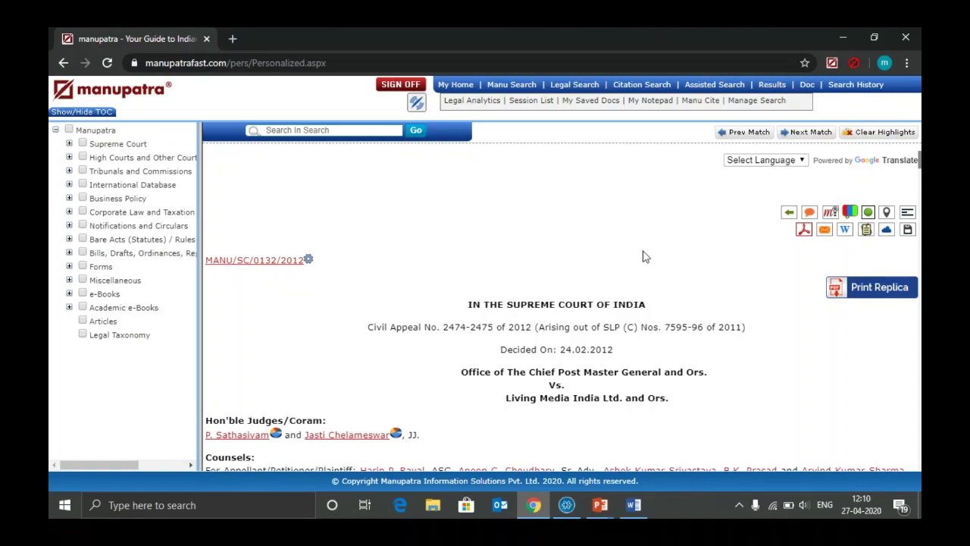
pyautogui.click(773, 85)
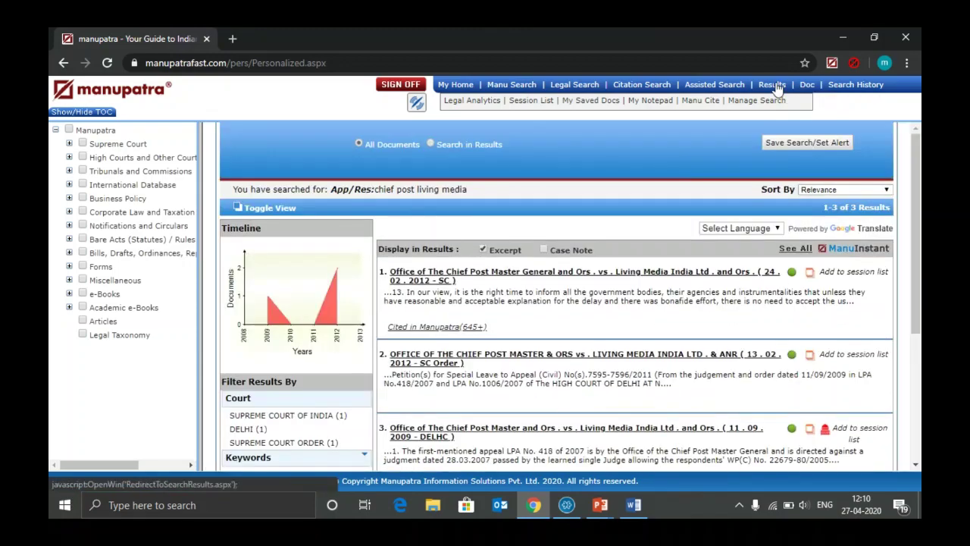
pyautogui.click(627, 273)
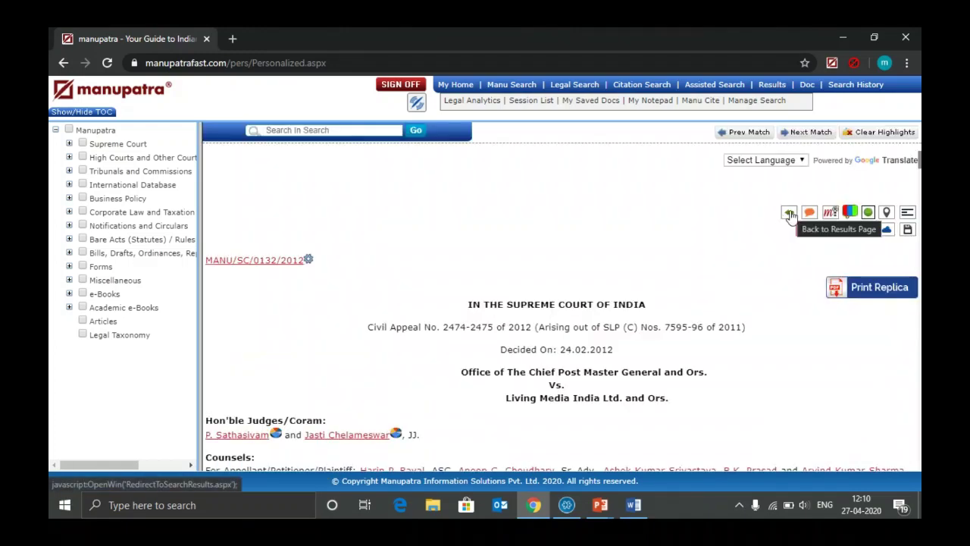
pyautogui.click(790, 215)
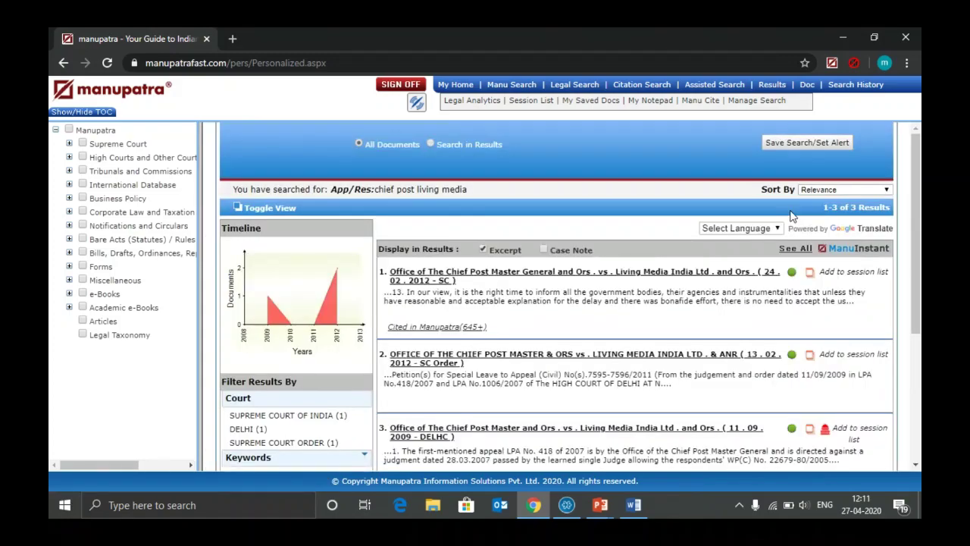
# Step: Reopen the 24.02.2012 judgment, look down to its Citing Reference section, and go back to the results with the floating Back to Results Page option
pyautogui.click(652, 274)
pyautogui.scroll(-2, 659, 282)
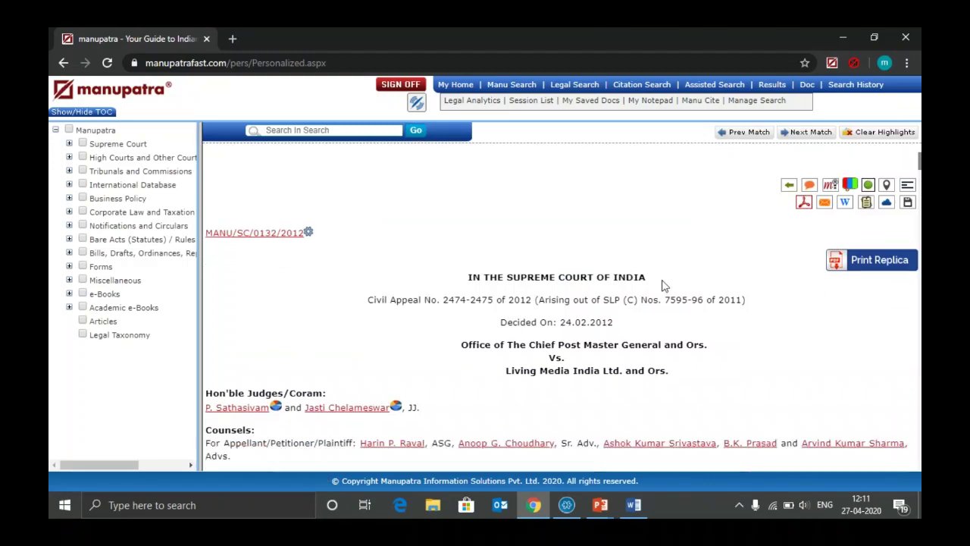
pyautogui.scroll(-5, 662, 285)
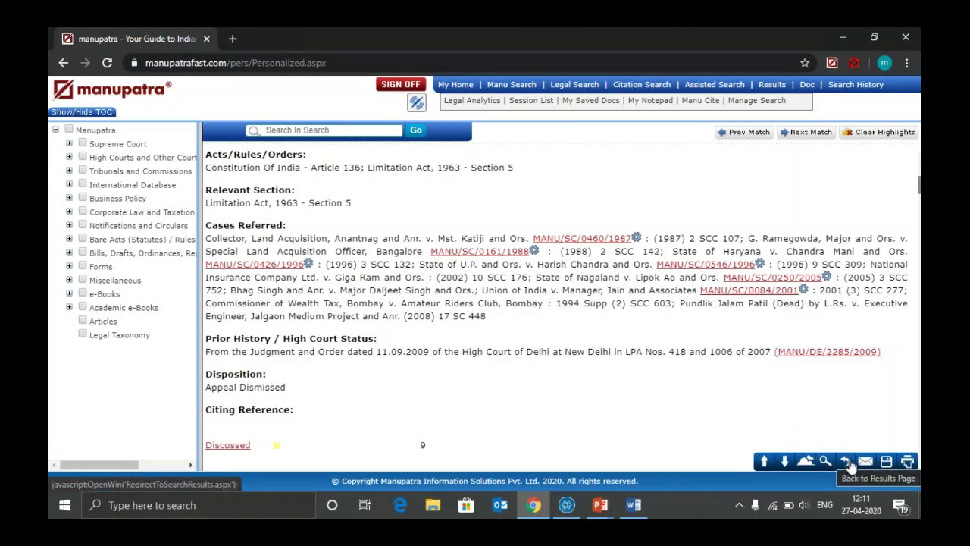
pyautogui.click(848, 461)
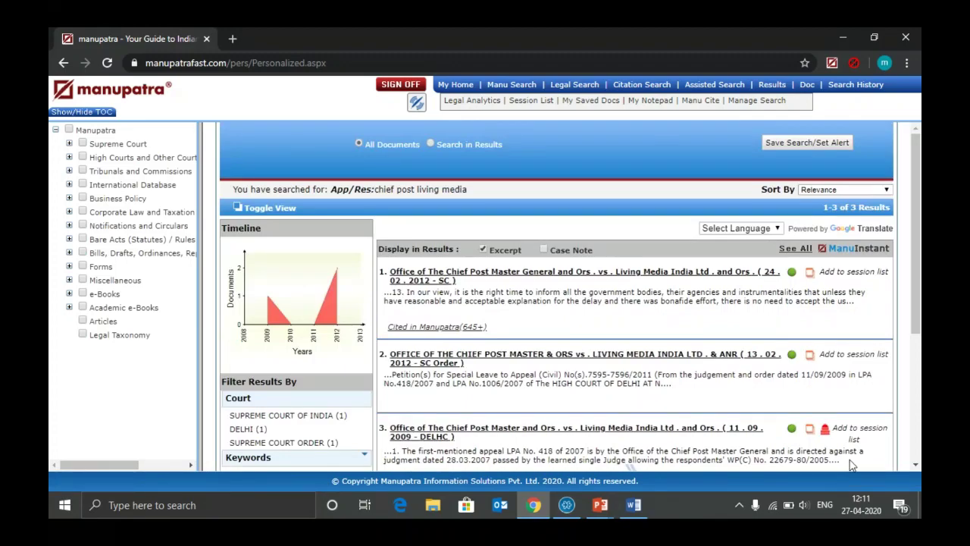
# Step: Show the TOC Check Box slide in PowerPoint, and back in Manupatra select and expand the Bare Acts (Statutes) / Rules collection
pyautogui.hotkey('alt', 'Tab')
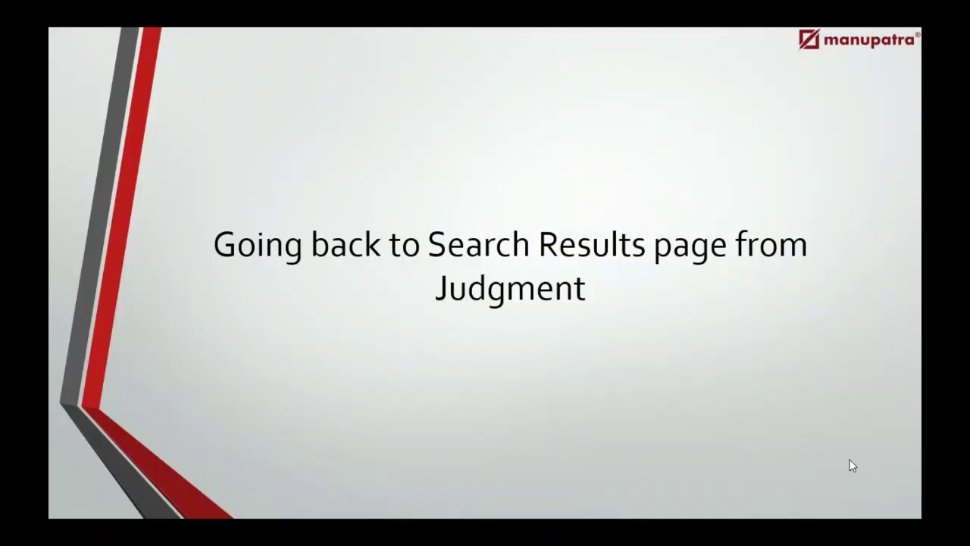
pyautogui.click(851, 466)
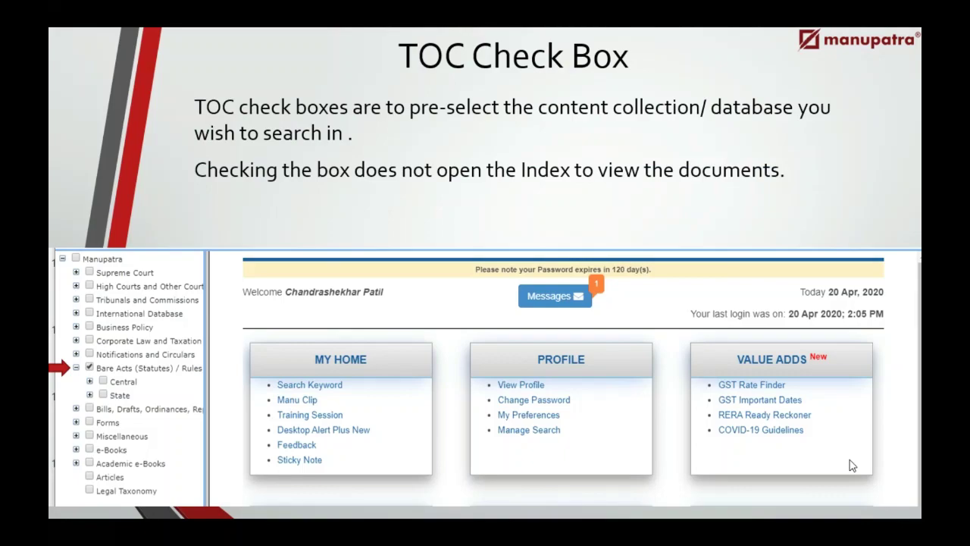
pyautogui.hotkey('alt', 'Tab')
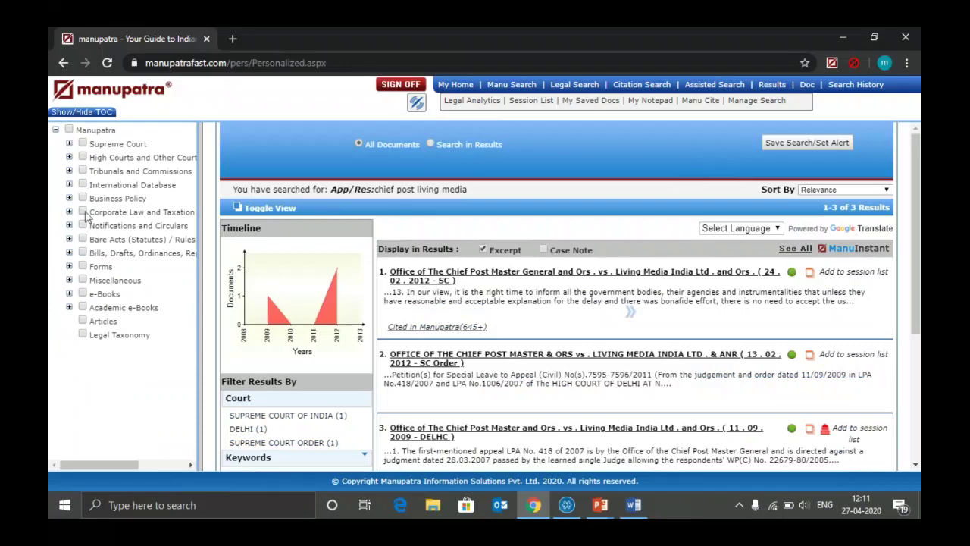
pyautogui.click(83, 240)
pyautogui.click(69, 238)
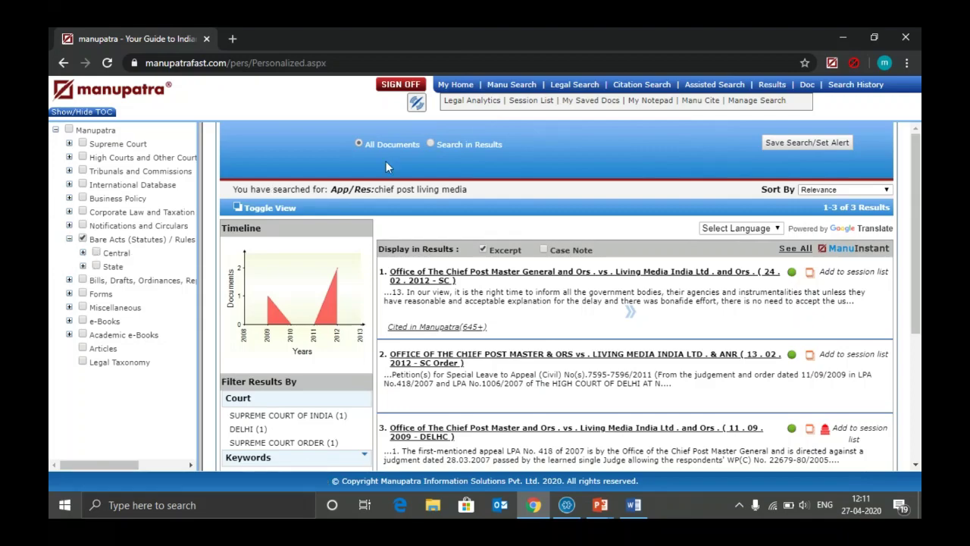
# Step: Run a Legal Search with "chief post living media" as the Appellant/Respondent, limited to the selected Bare Acts collection
pyautogui.click(576, 86)
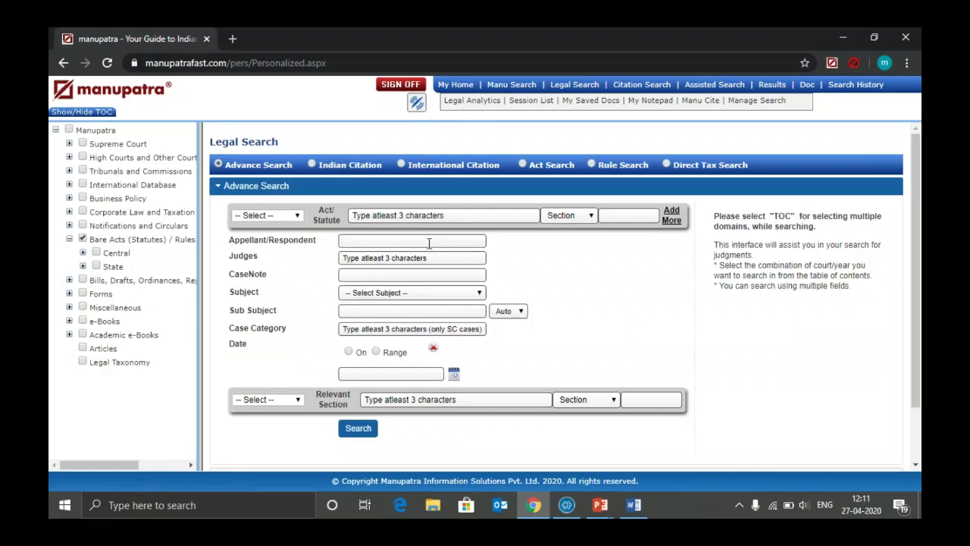
pyautogui.click(429, 242)
pyautogui.click(391, 261)
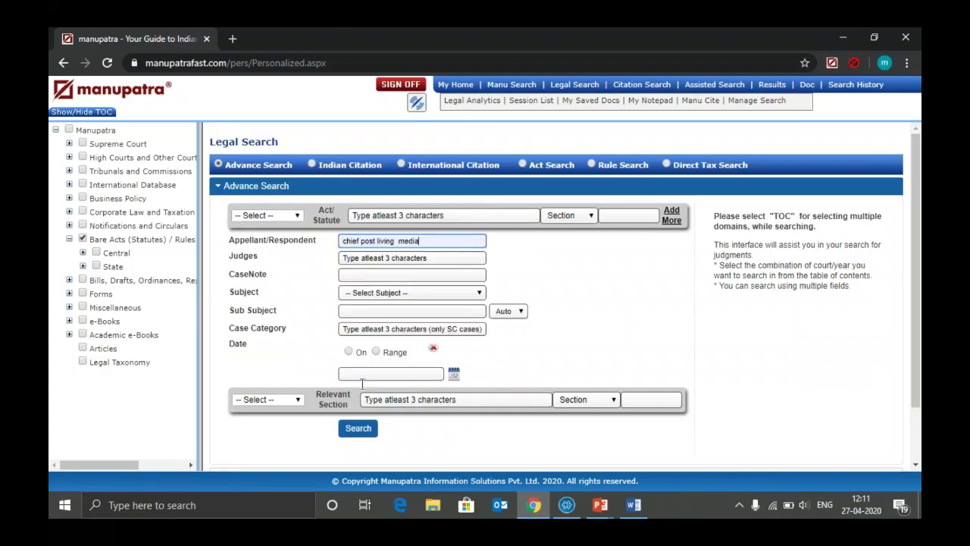
pyautogui.click(358, 429)
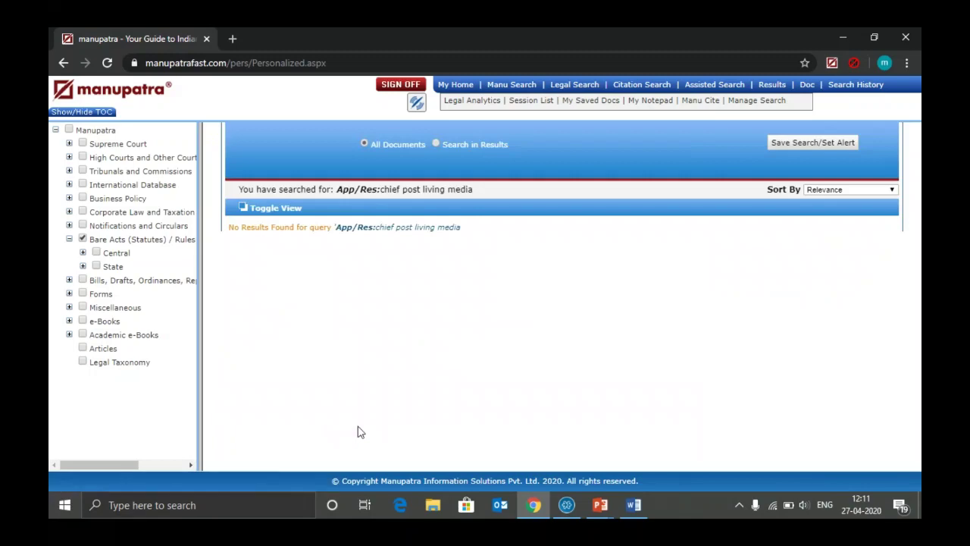
# Step: Deselect and collapse the Bare Acts (Statutes) / Rules collection, reopen Legal Search, and return to the TOC Check Box slide in PowerPoint
pyautogui.click(82, 239)
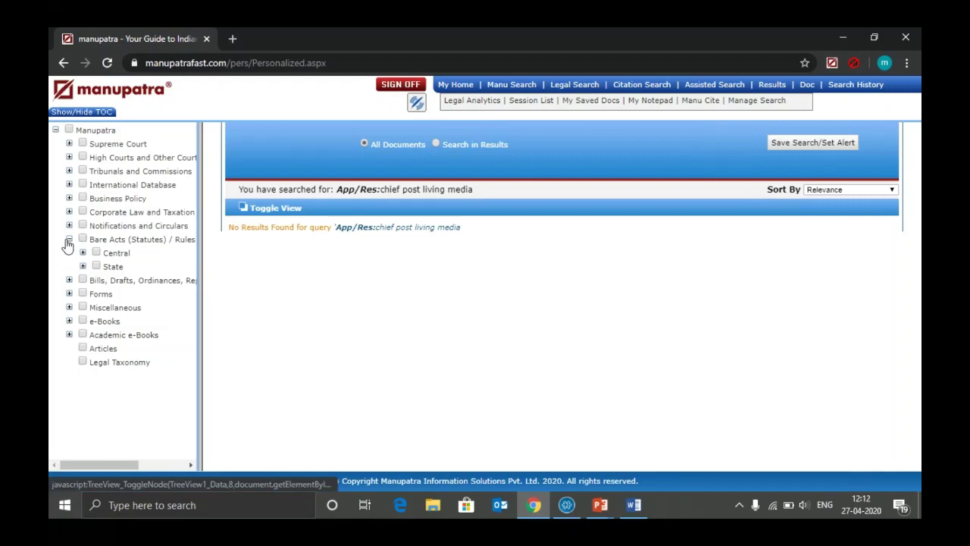
pyautogui.click(69, 239)
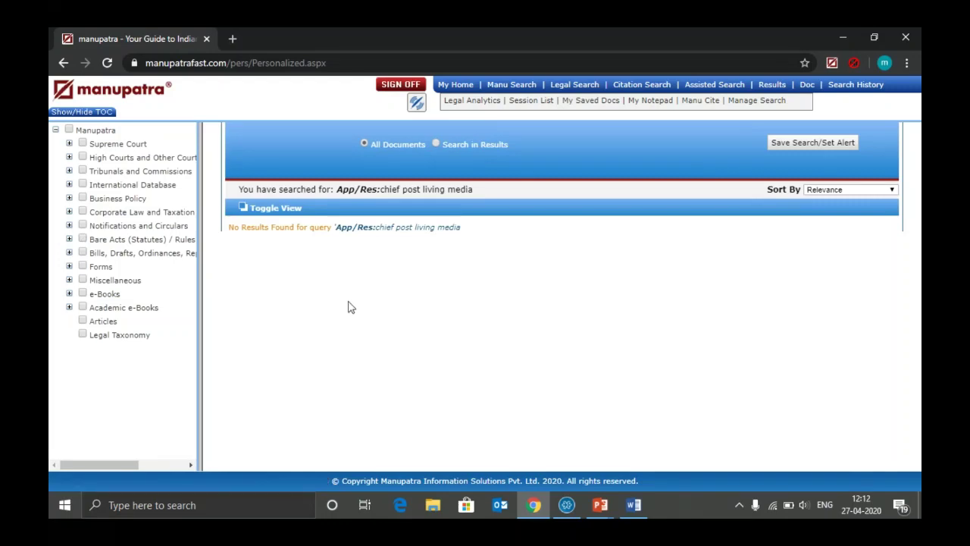
pyautogui.click(575, 84)
pyautogui.hotkey('alt', 'Tab')
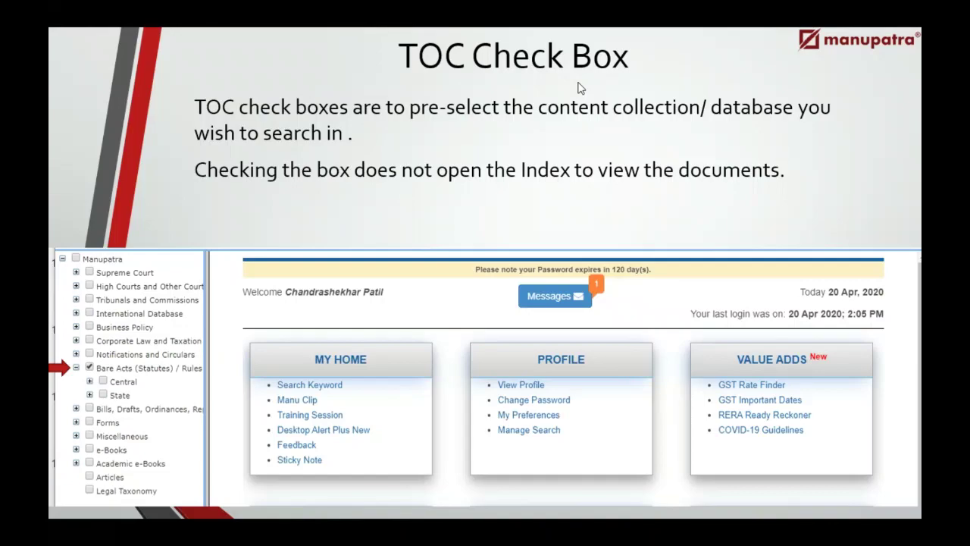
# Step: Show the "Judgements can't be read from TOC" slide, and in Manupatra view the Corporate Laws table of contents under Business Policy, collapsing the branch
pyautogui.click(580, 88)
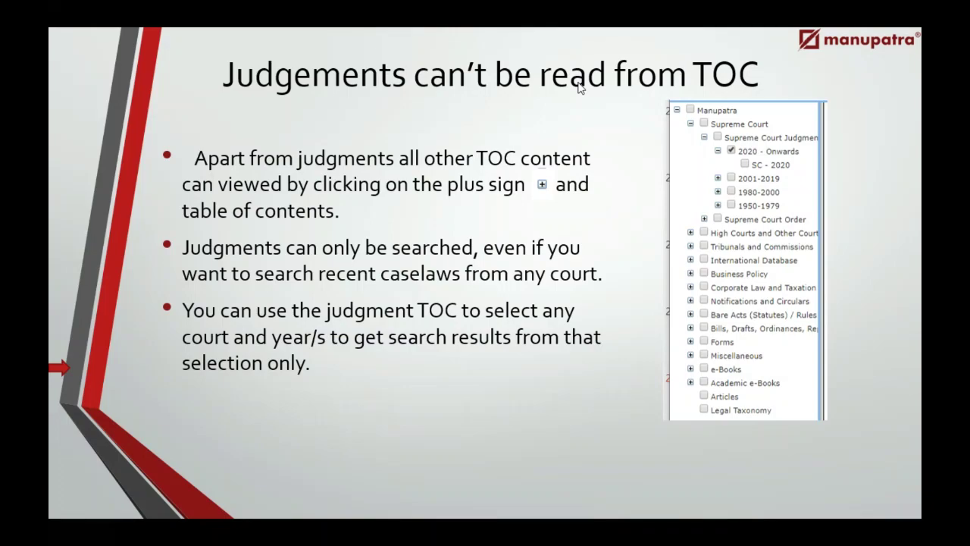
pyautogui.hotkey('alt', 'Tab')
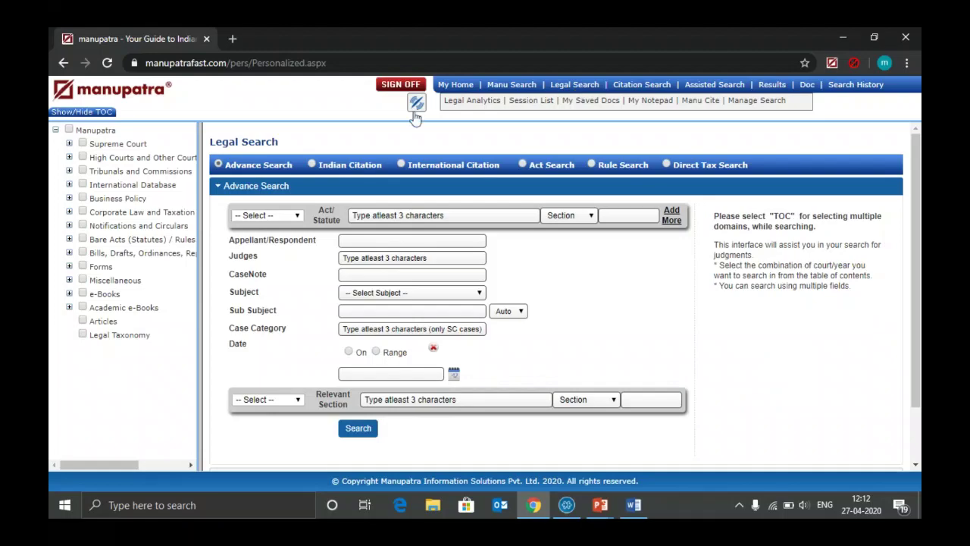
pyautogui.click(71, 199)
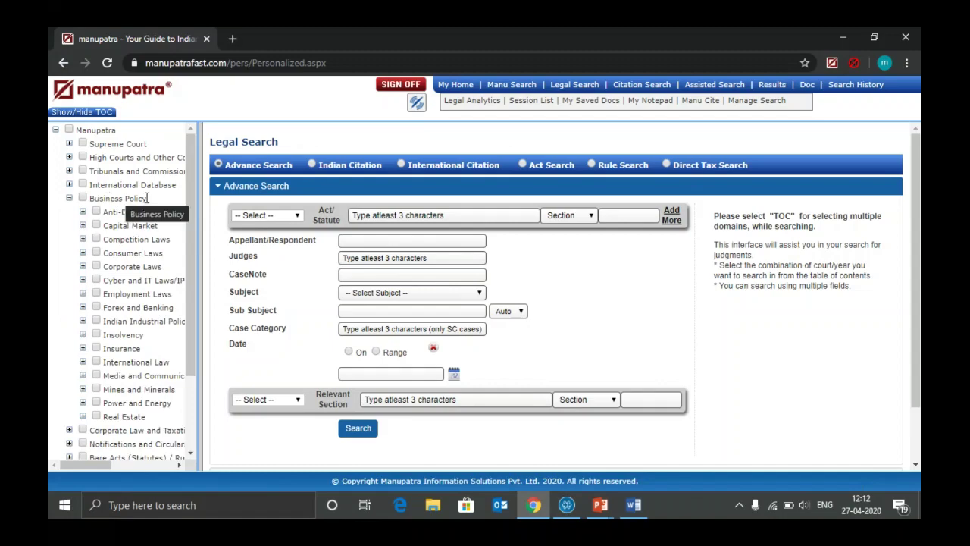
pyautogui.click(82, 267)
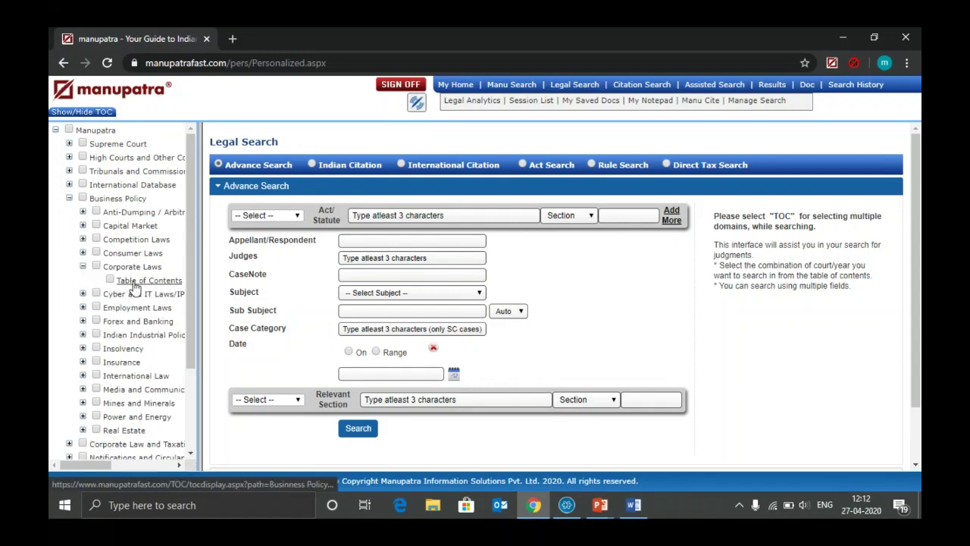
pyautogui.click(135, 282)
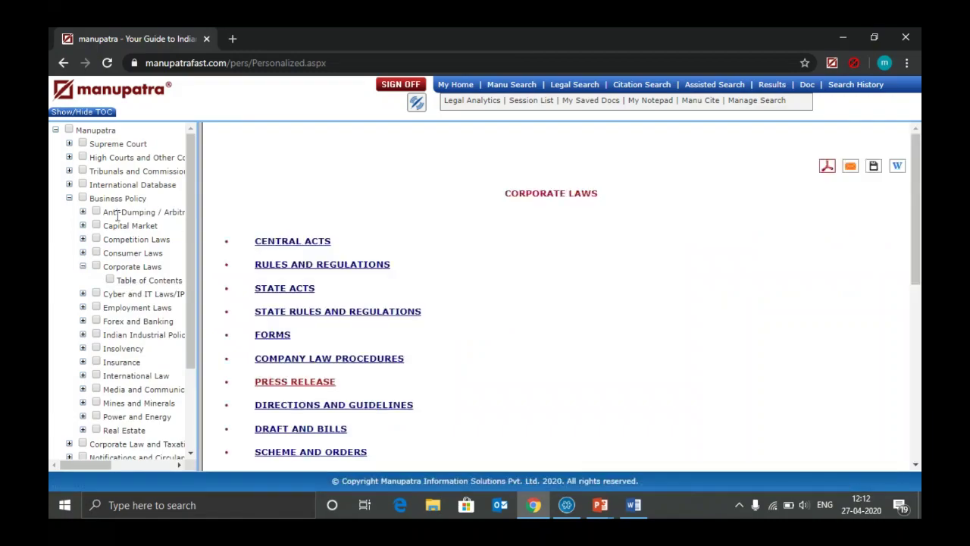
pyautogui.click(69, 198)
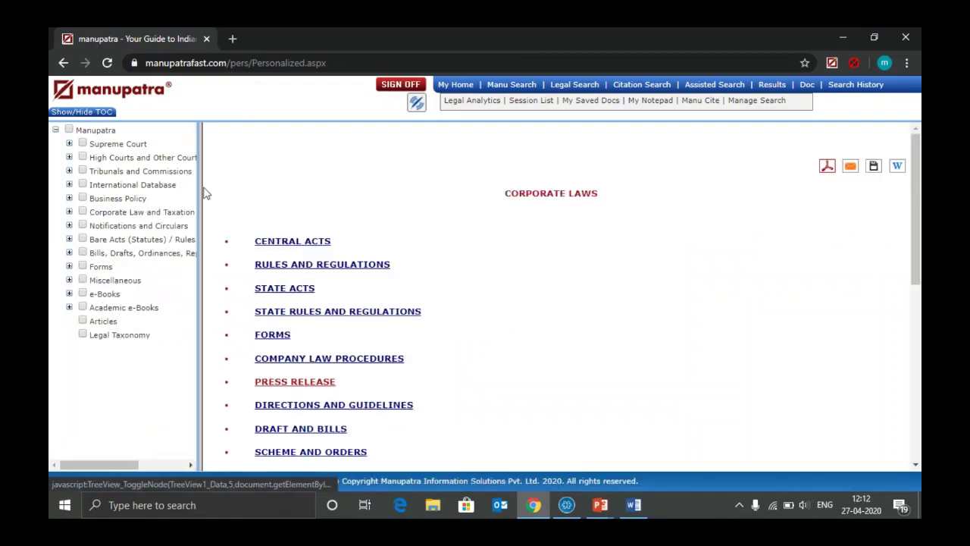
# Step: From the Central Bare Acts table of contents, list Acts alphabetically, view the Aadhaar Act, 2016 as a single document, and close it
pyautogui.click(69, 239)
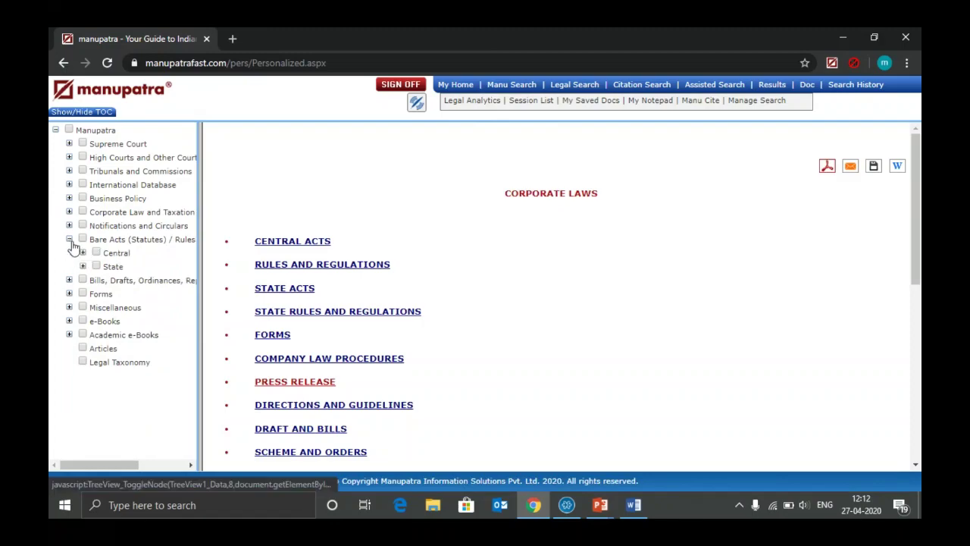
pyautogui.click(83, 254)
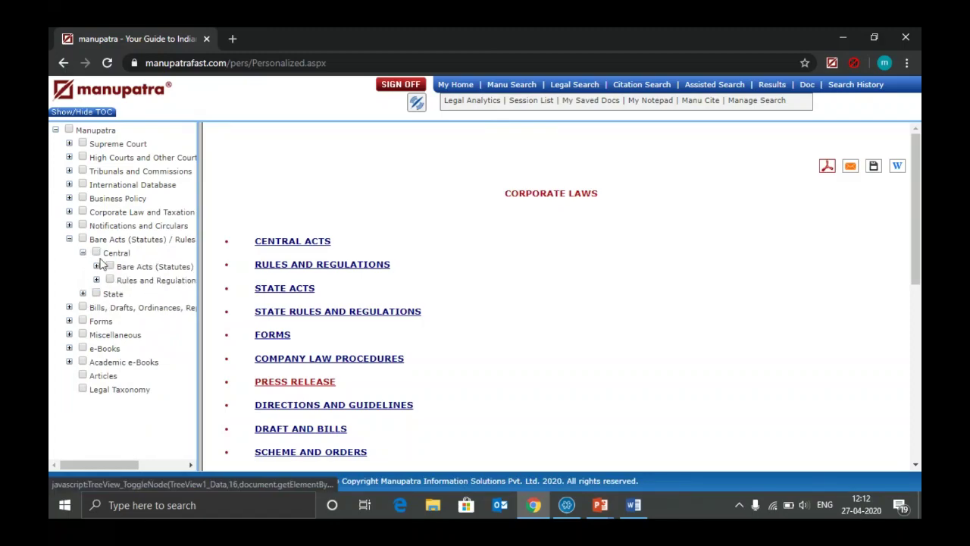
pyautogui.click(97, 266)
pyautogui.click(159, 280)
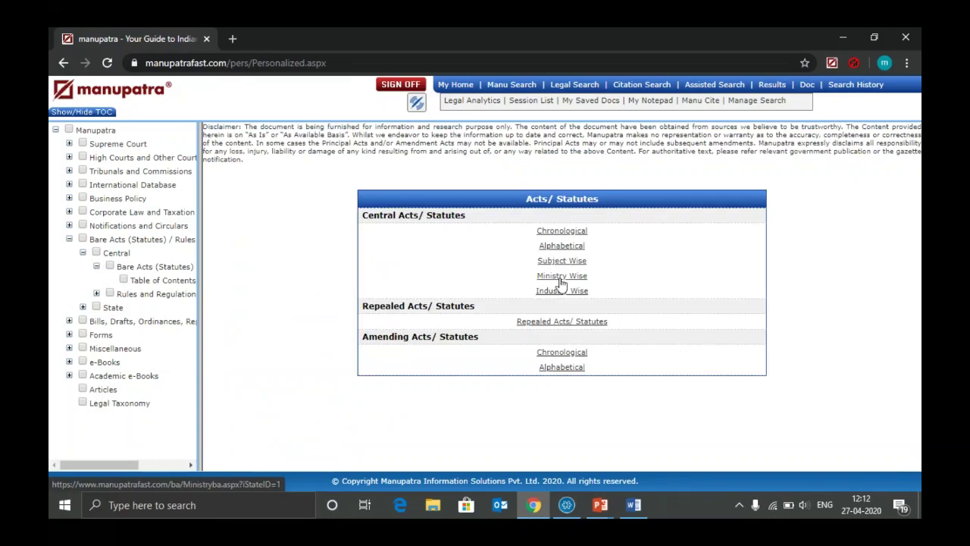
pyautogui.click(551, 247)
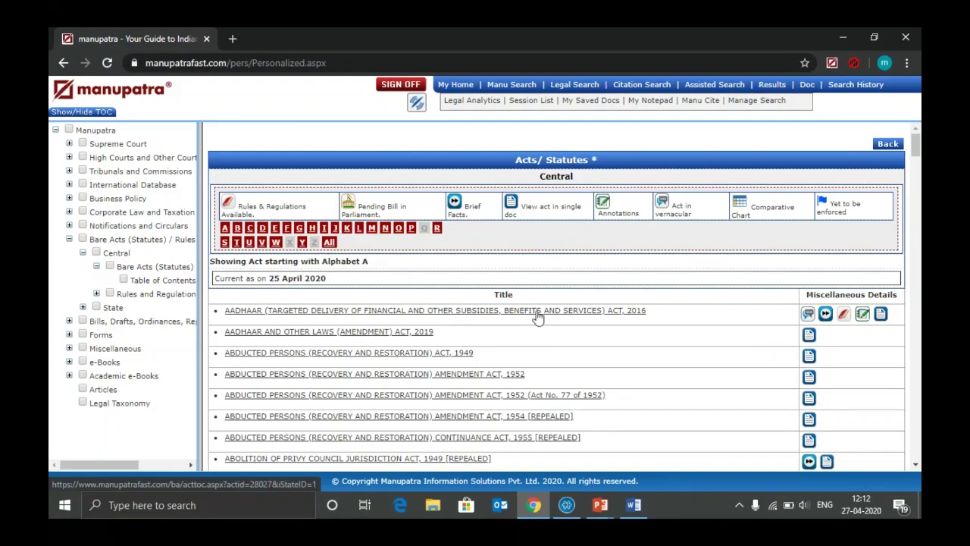
pyautogui.click(882, 313)
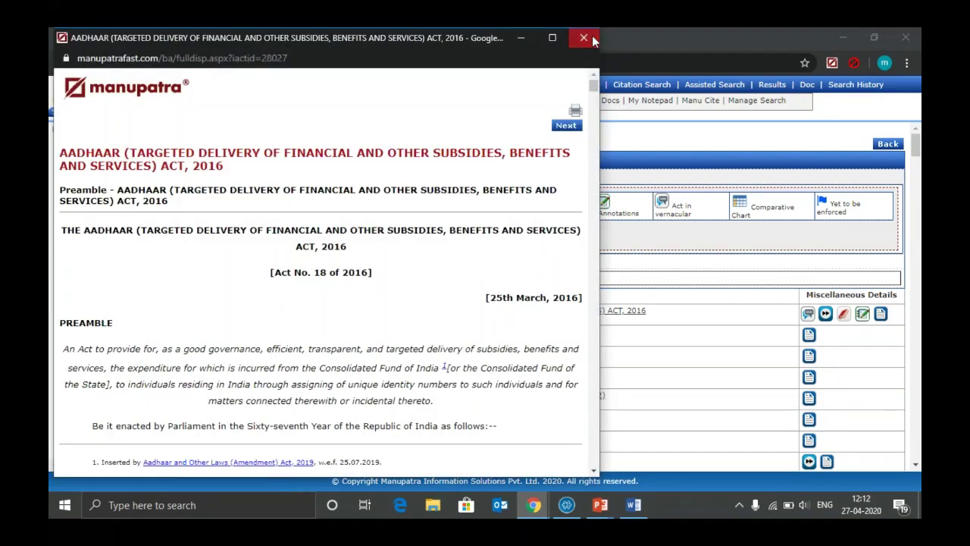
pyautogui.click(592, 35)
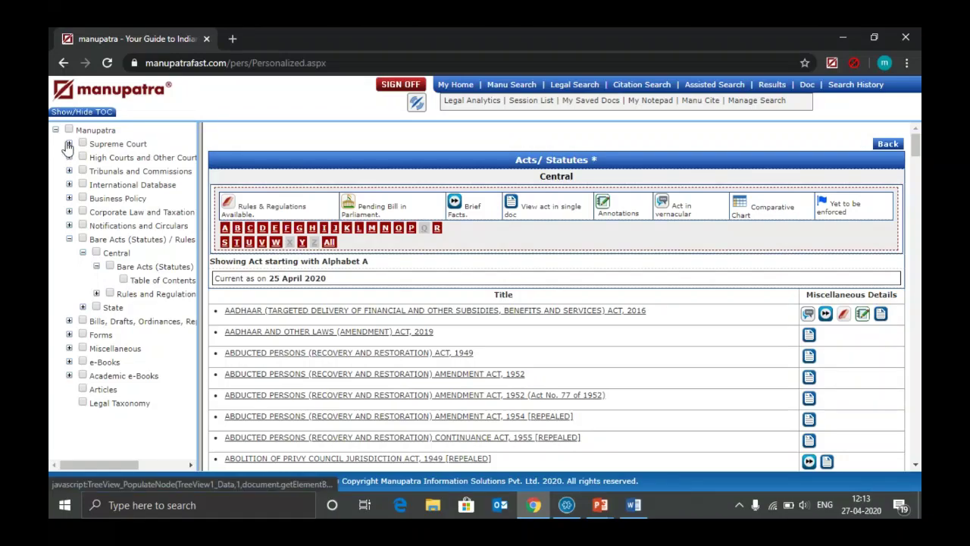
# Step: Expand the Supreme Court Judgments collection down to 2020 - Onwards, and select and deselect its SC - 2020 box
pyautogui.click(69, 144)
pyautogui.click(81, 157)
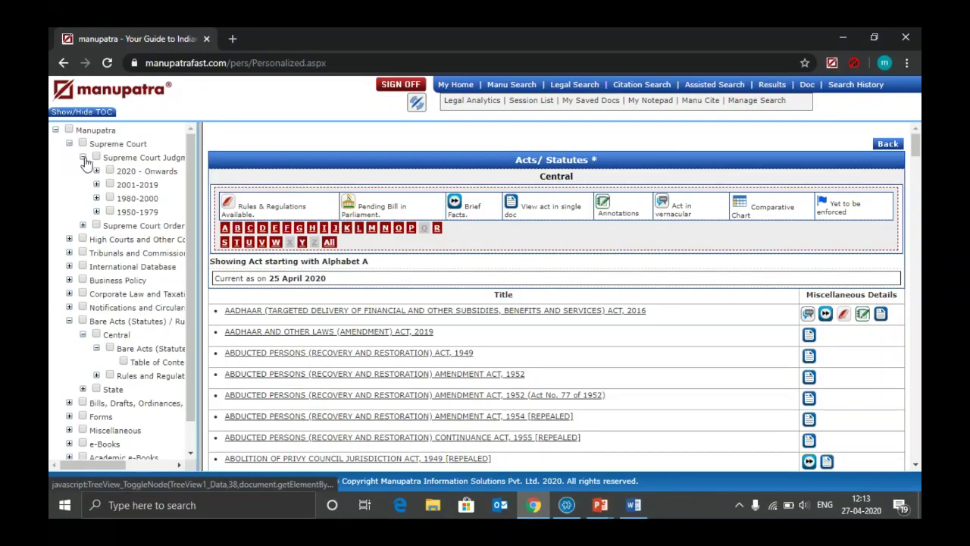
pyautogui.click(96, 171)
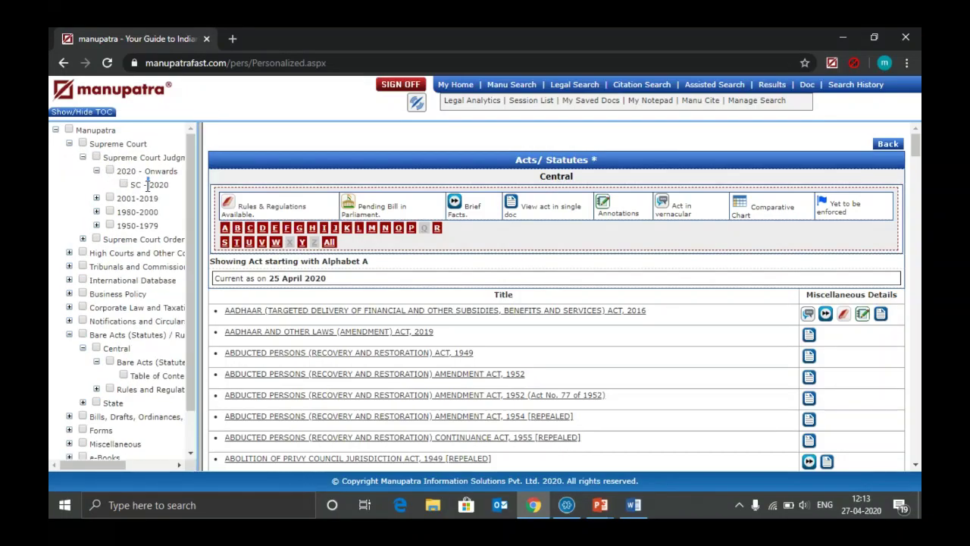
pyautogui.click(123, 184)
pyautogui.click(124, 186)
# Step: Run a Legal Search limited to Supreme Court Judgments with a date range from 01/01/2020 to 04/27/2020
pyautogui.click(590, 87)
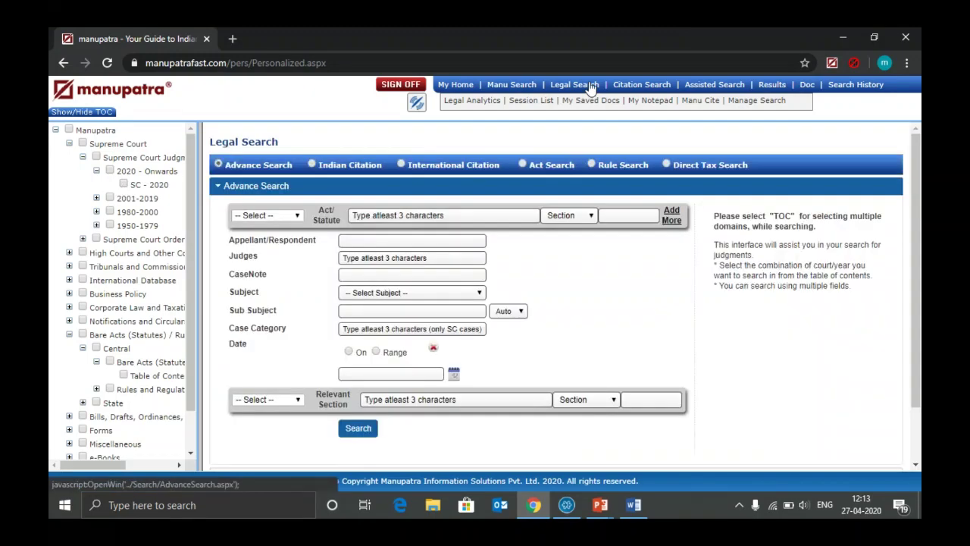
pyautogui.click(379, 353)
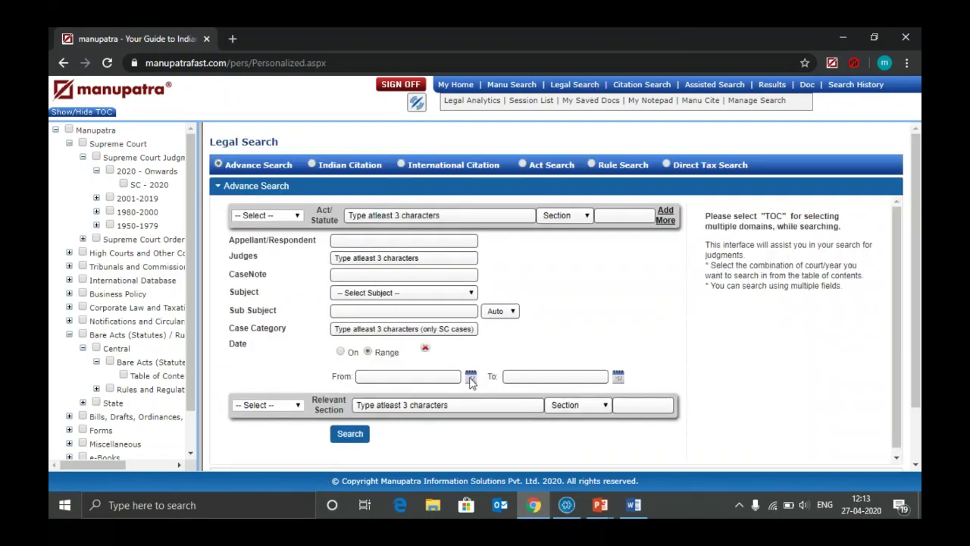
pyautogui.click(471, 377)
pyautogui.click(400, 278)
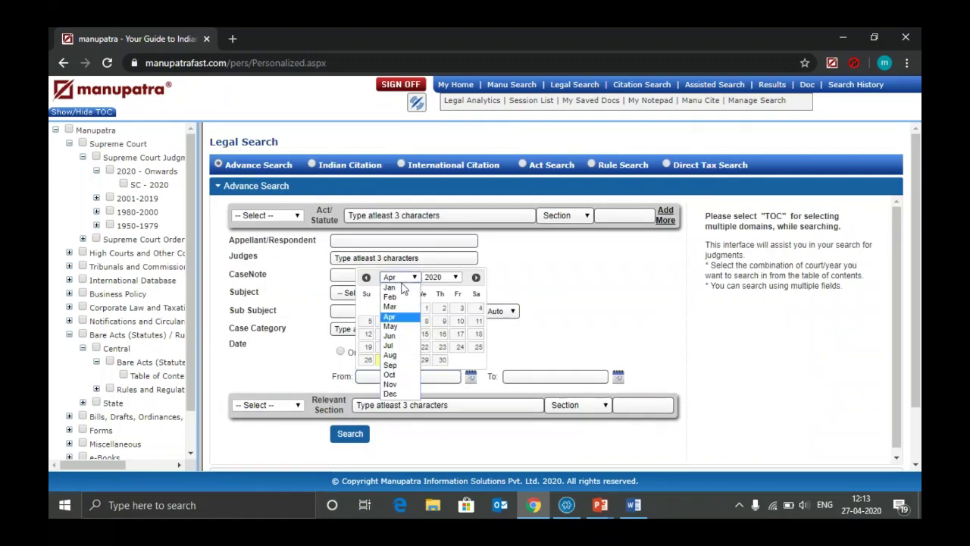
pyautogui.click(400, 288)
pyautogui.click(427, 308)
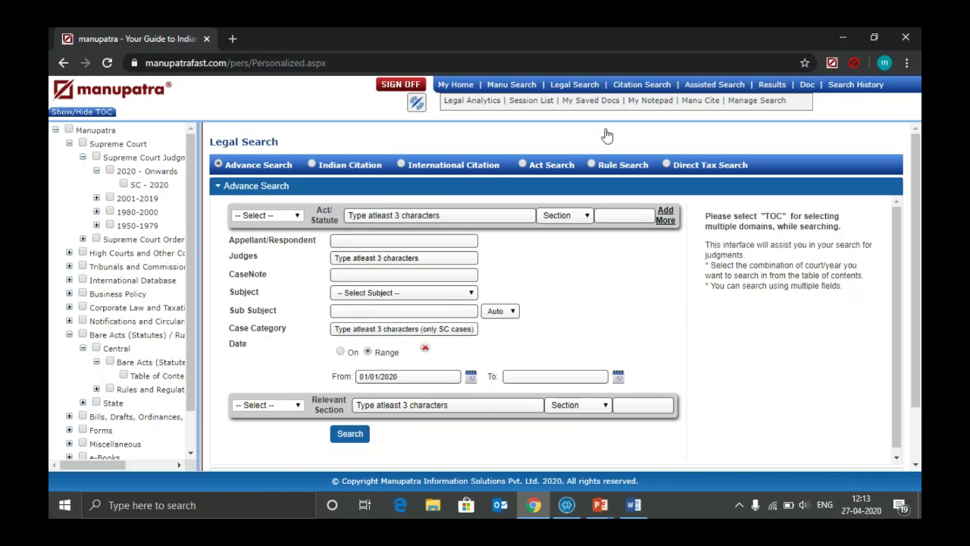
pyautogui.click(618, 377)
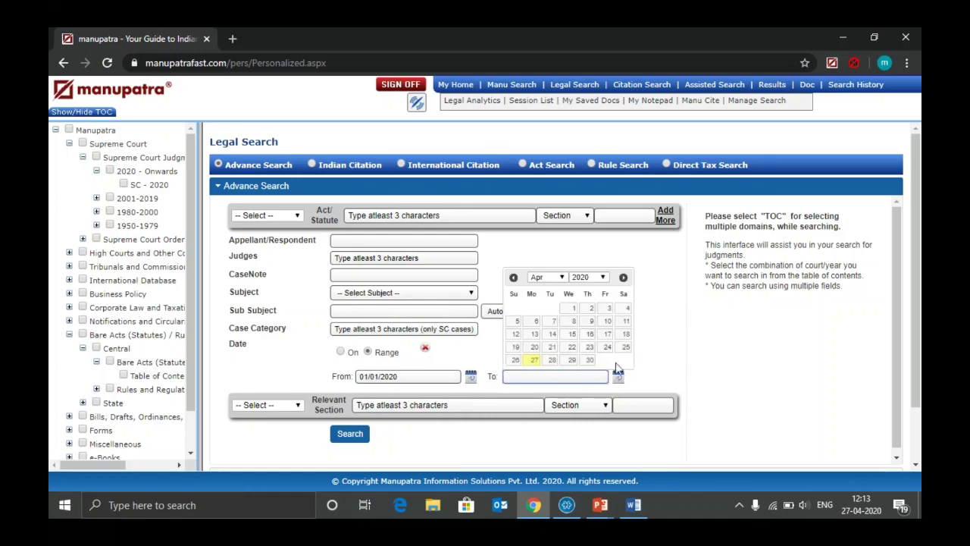
pyautogui.click(534, 360)
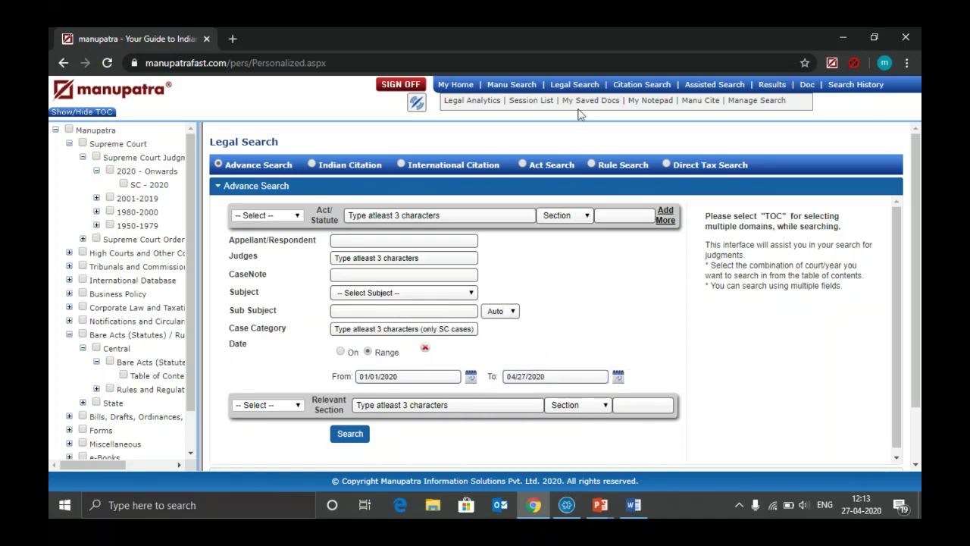
pyautogui.click(96, 158)
pyautogui.click(346, 435)
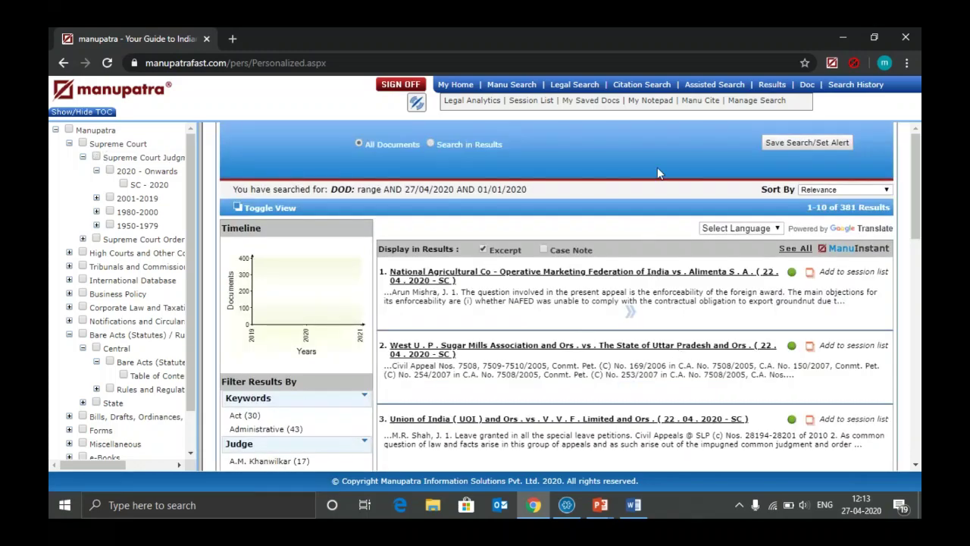
# Step: Reopen Legal Search, show the View/ Download Act in a Single Document slide in PowerPoint, and return to Manupatra
pyautogui.click(574, 86)
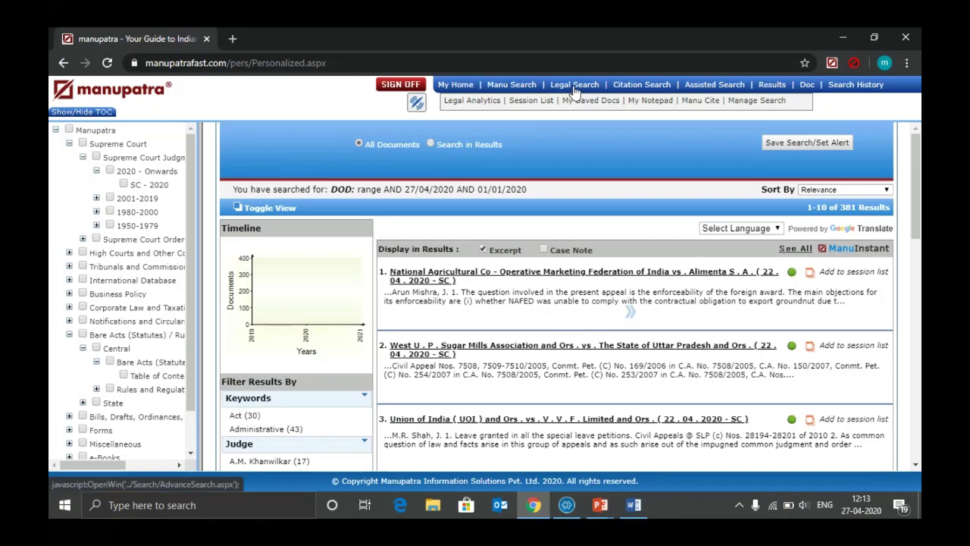
pyautogui.hotkey('alt', 'Tab')
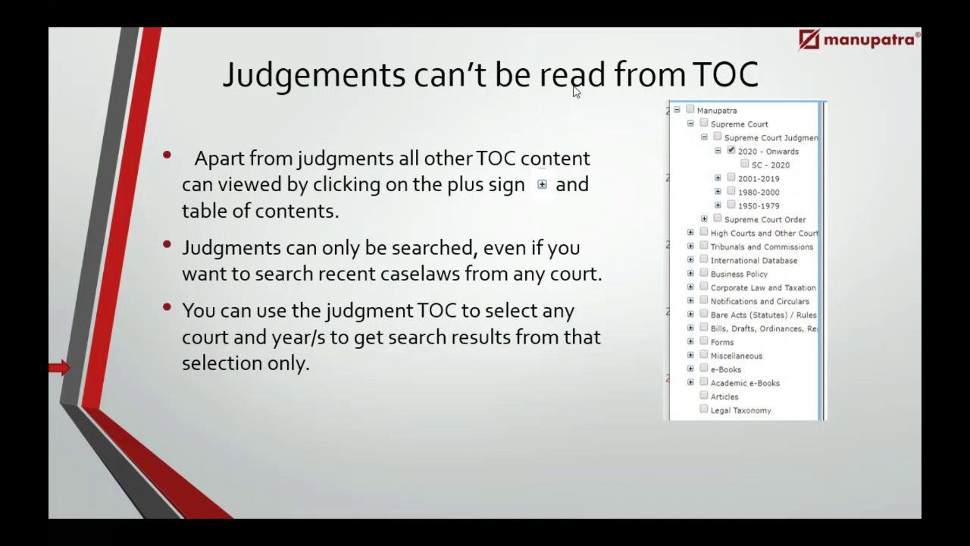
pyautogui.click(574, 86)
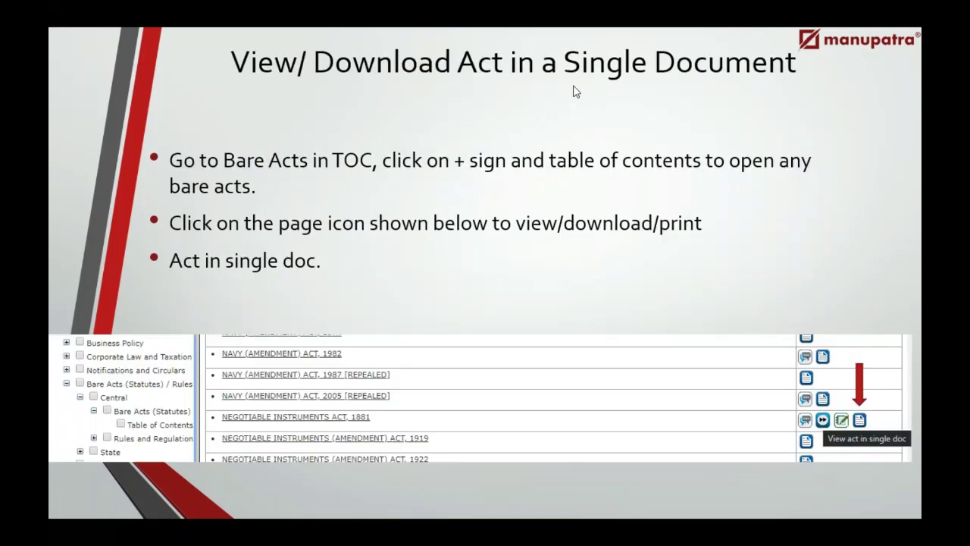
pyautogui.hotkey('alt', 'Tab')
pyautogui.hotkey('alt', 'Tab')
pyautogui.hotkey('alt', 'Tab')
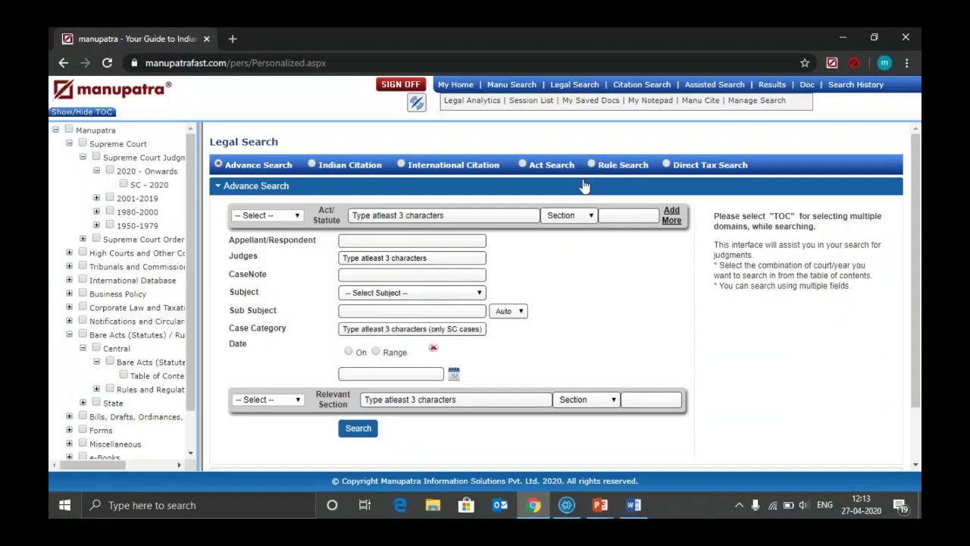
# Step: Open the alphabetical list of Central Acts from the table of contents, show letter N, and find "negot" on the page
pyautogui.click(149, 377)
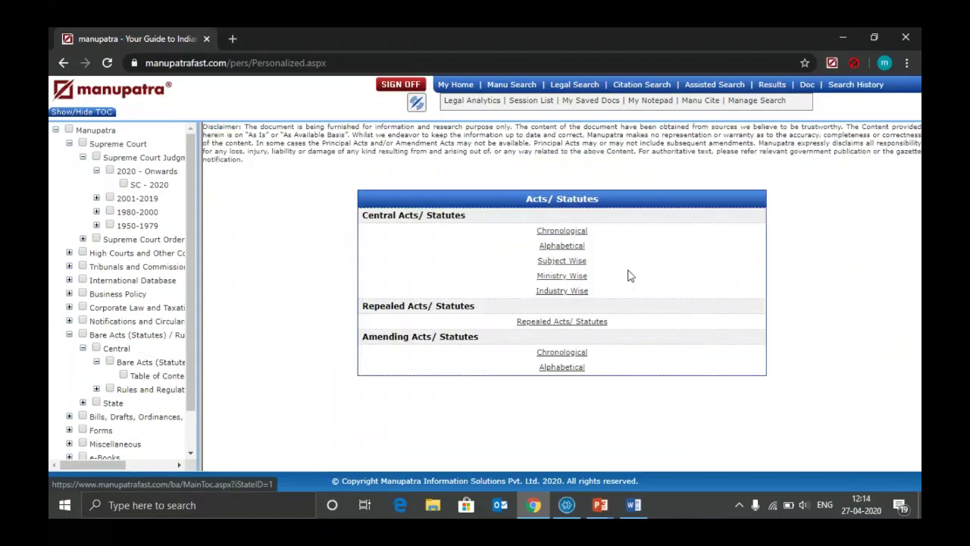
pyautogui.click(561, 249)
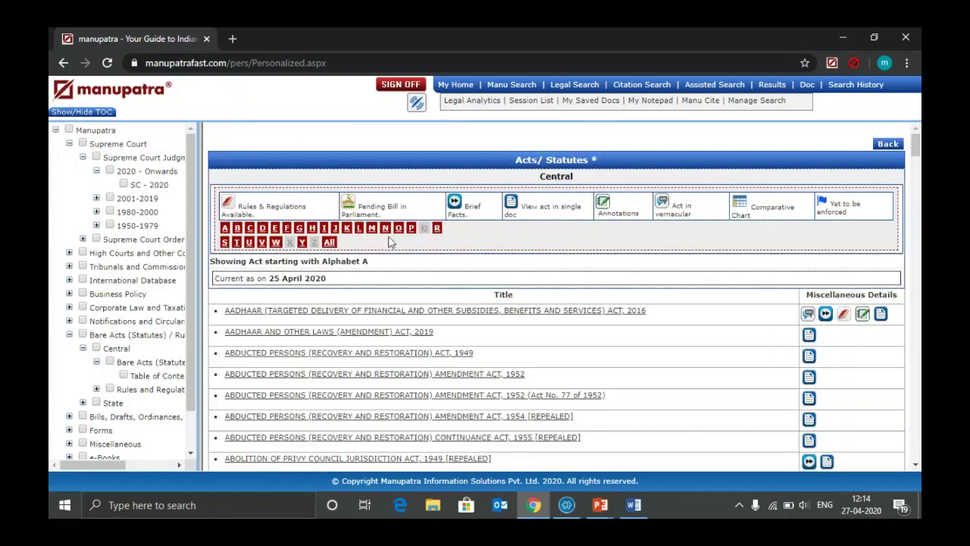
pyautogui.click(385, 229)
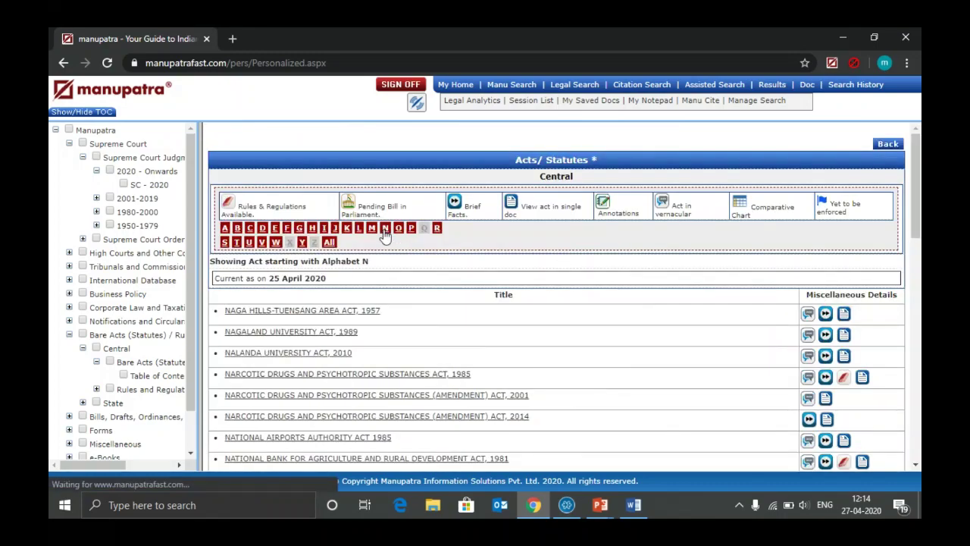
pyautogui.hotkey('ctrl', 'f')
pyautogui.write('neg')
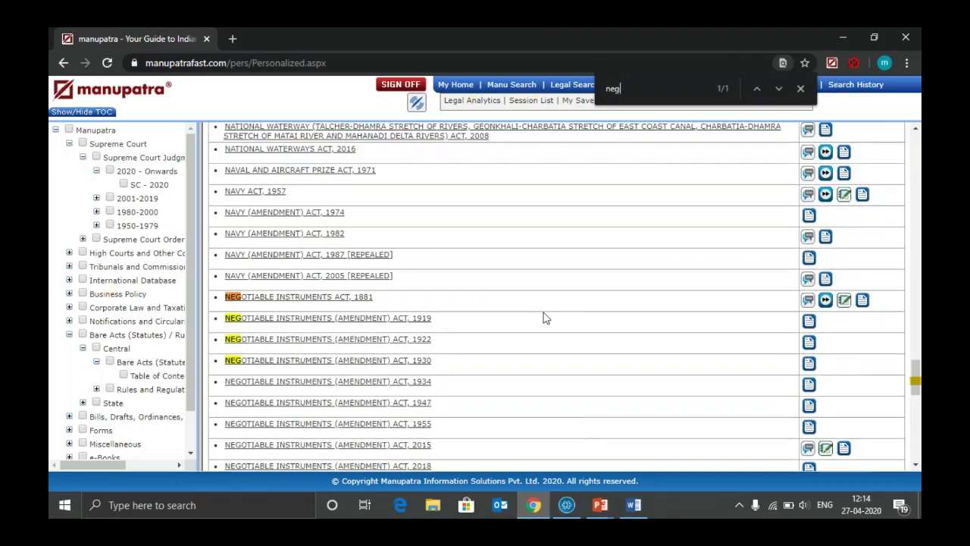
pyautogui.write('ot')
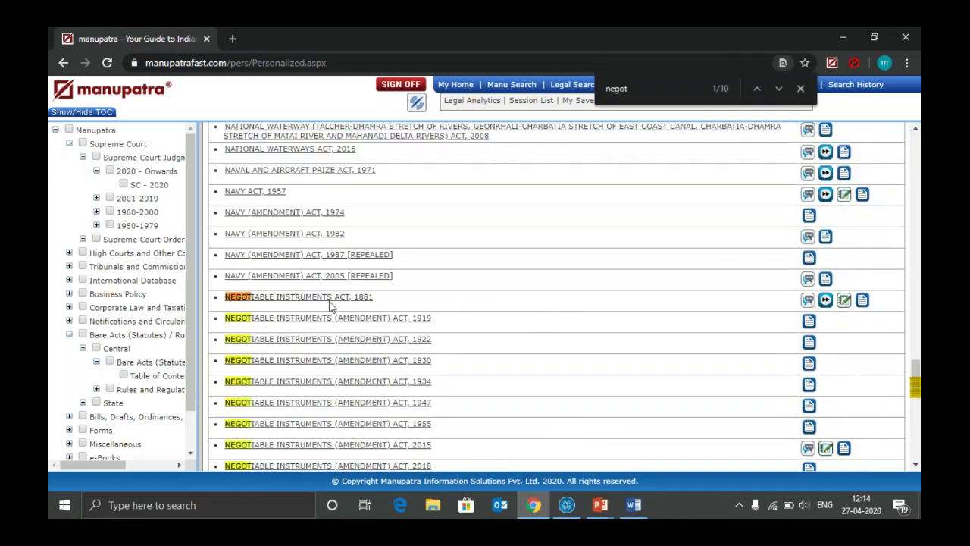
# Step: View the Negotiable Instruments Act, 1881 as a single document in a maximized window, and open and cancel its print preview
pyautogui.click(861, 301)
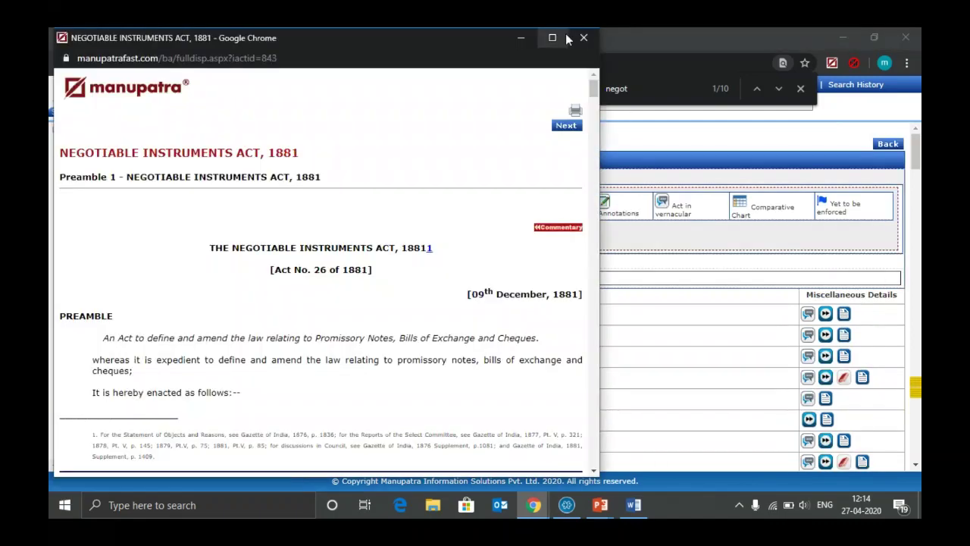
pyautogui.click(554, 37)
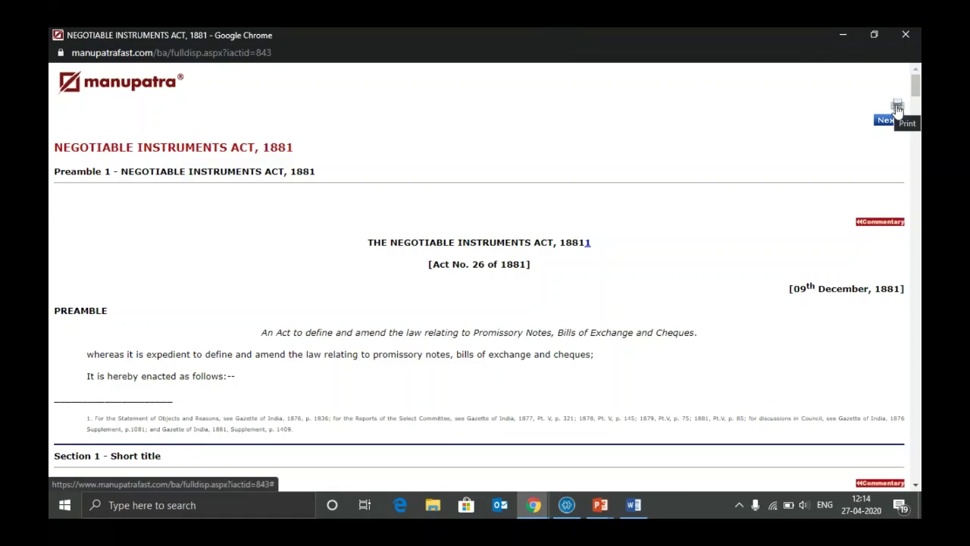
pyautogui.click(897, 107)
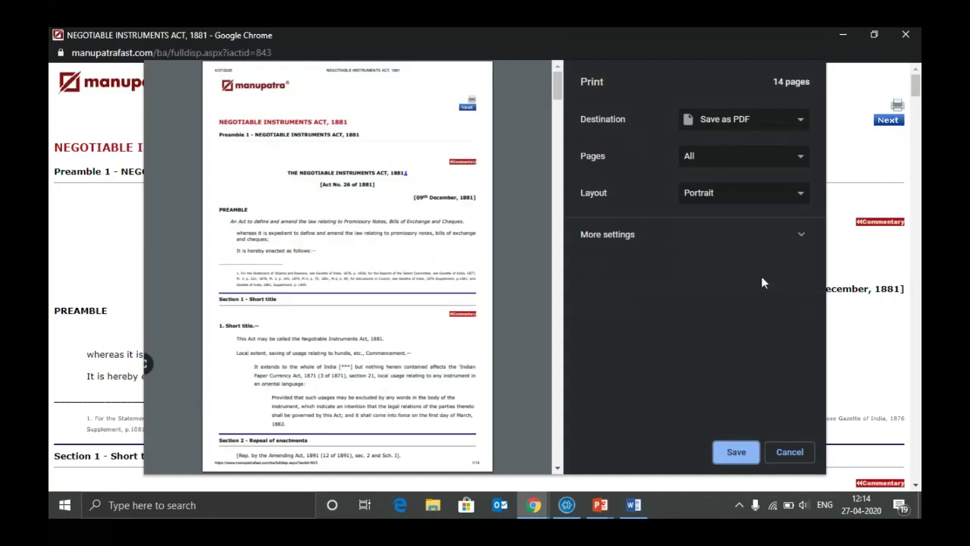
pyautogui.click(790, 457)
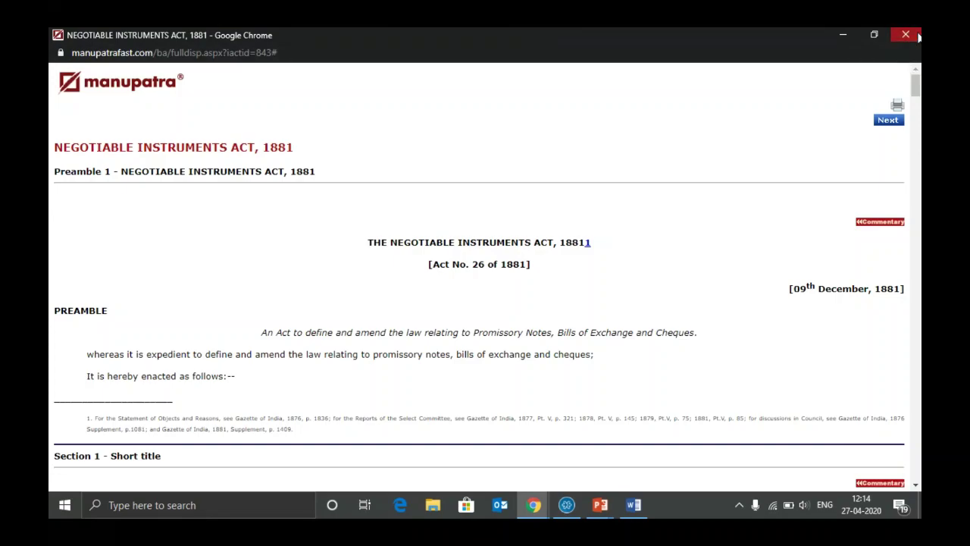
# Step: Close the Act's window and the page search, and advance to the Password Change slide in PowerPoint
pyautogui.click(917, 36)
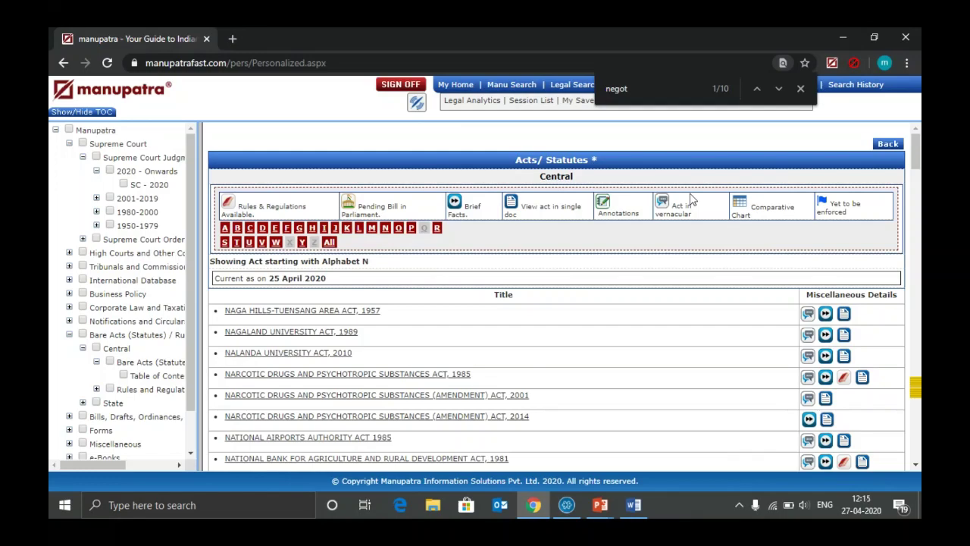
pyautogui.click(801, 89)
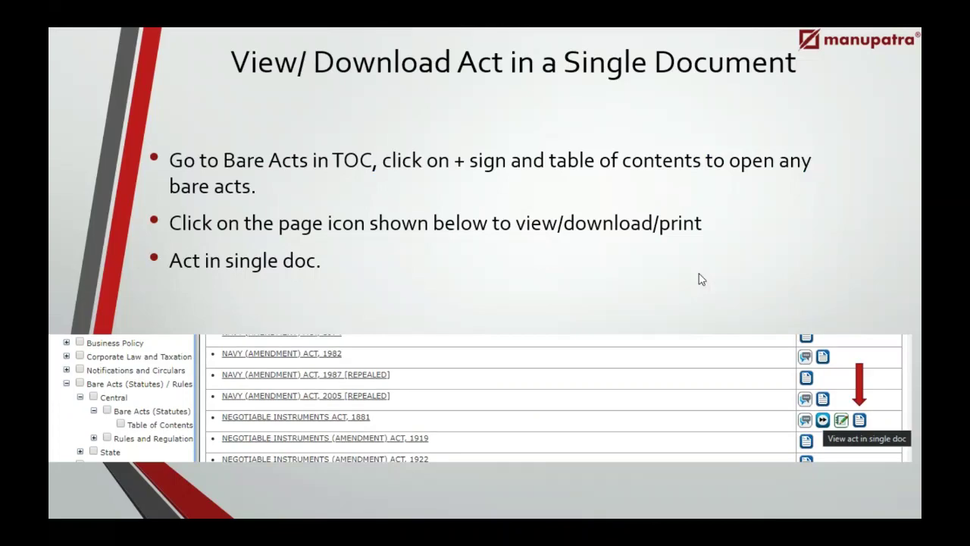
pyautogui.press('Right')
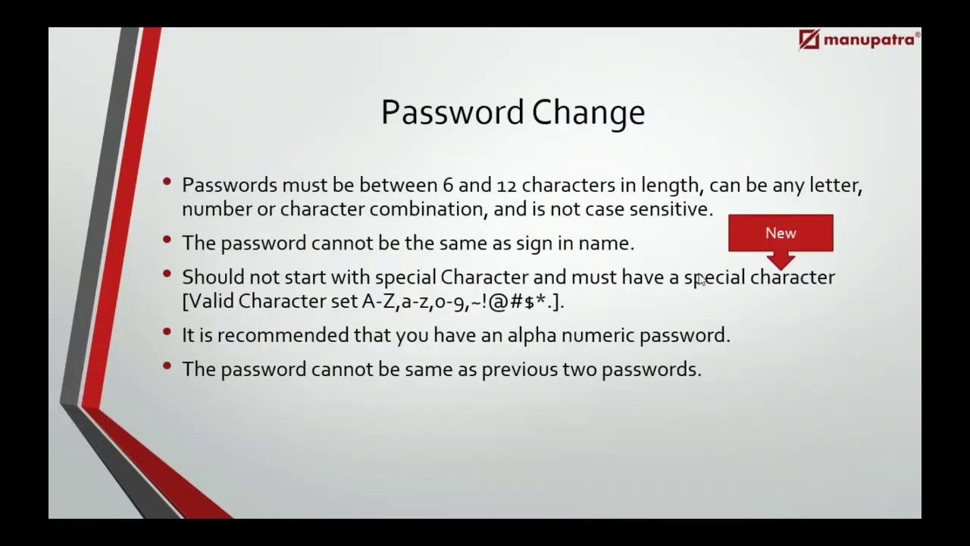